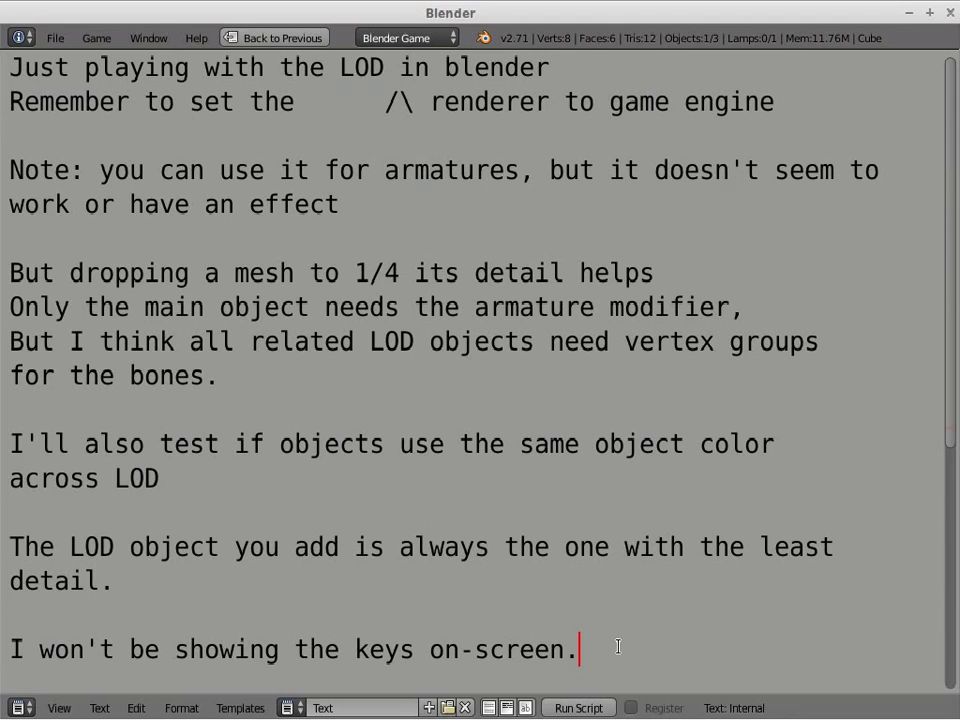
Restore the Default multi-pane layout from the full-screen notes editor
key(ctrl+Up)
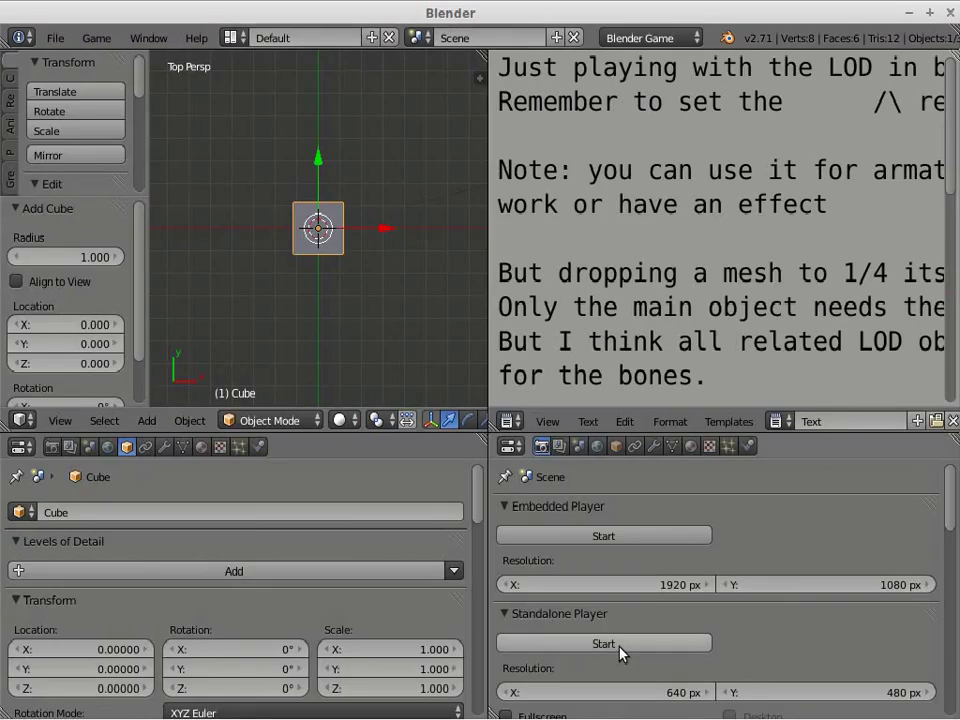
click(685, 40)
click(685, 40)
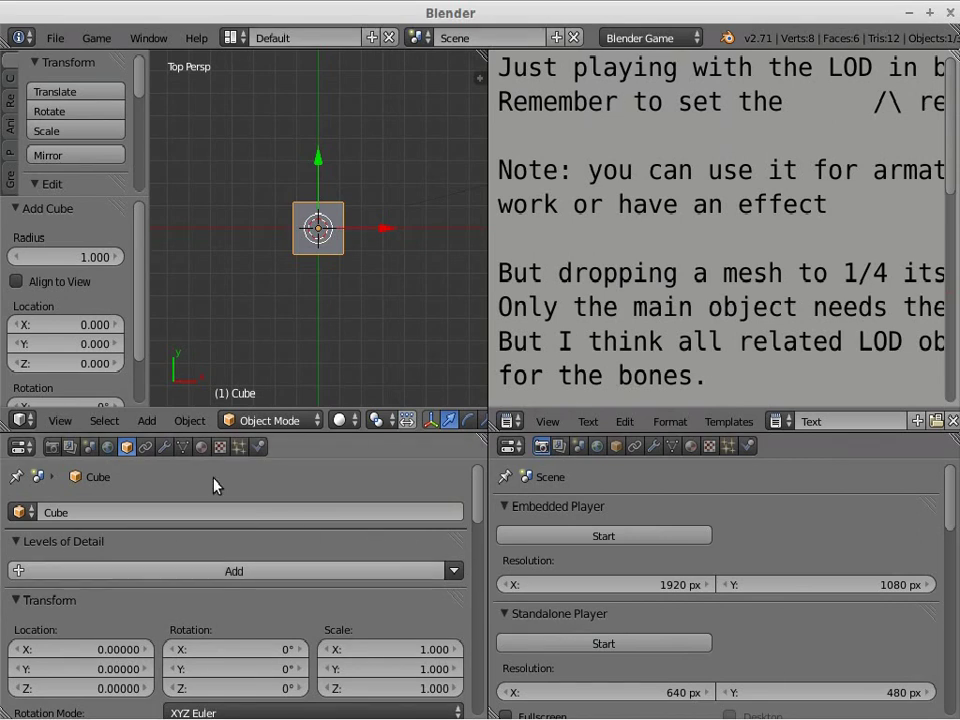
click(636, 38)
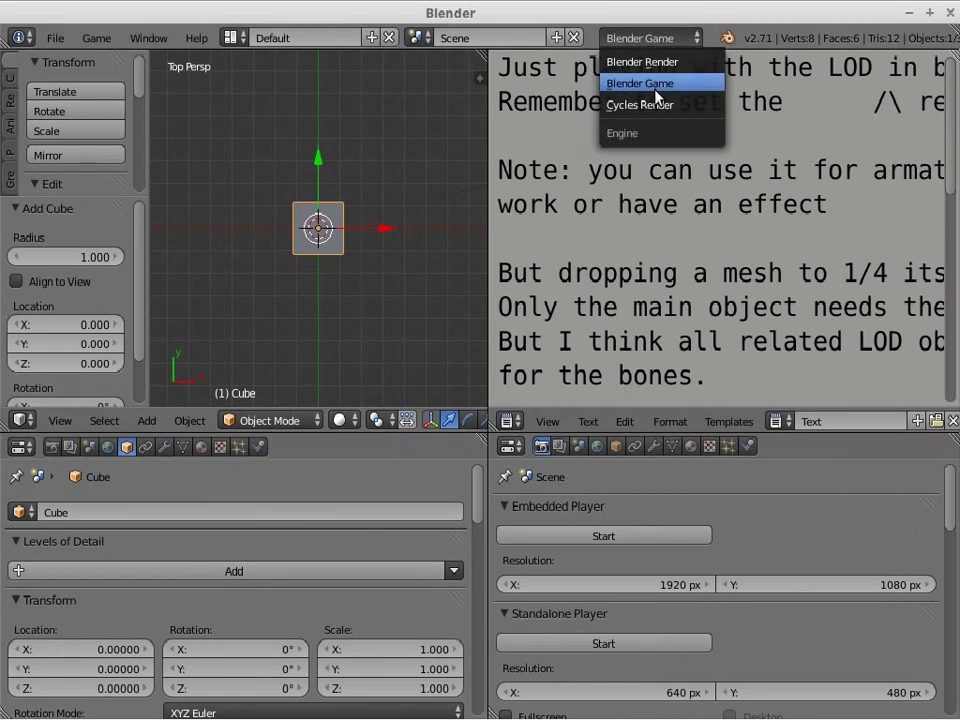
key(Return)
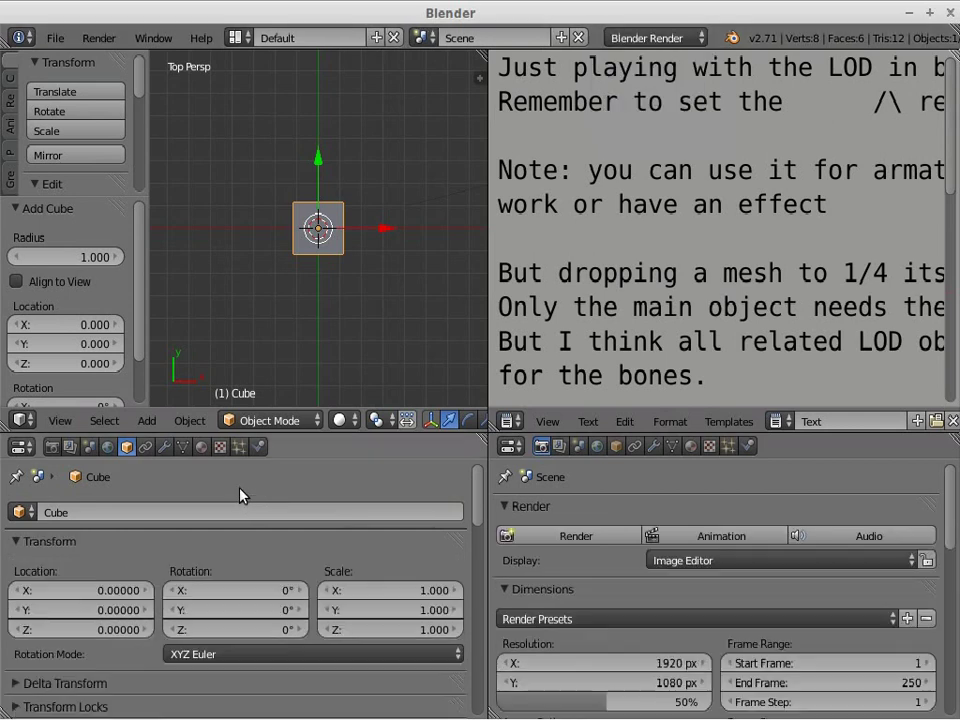
click(673, 38)
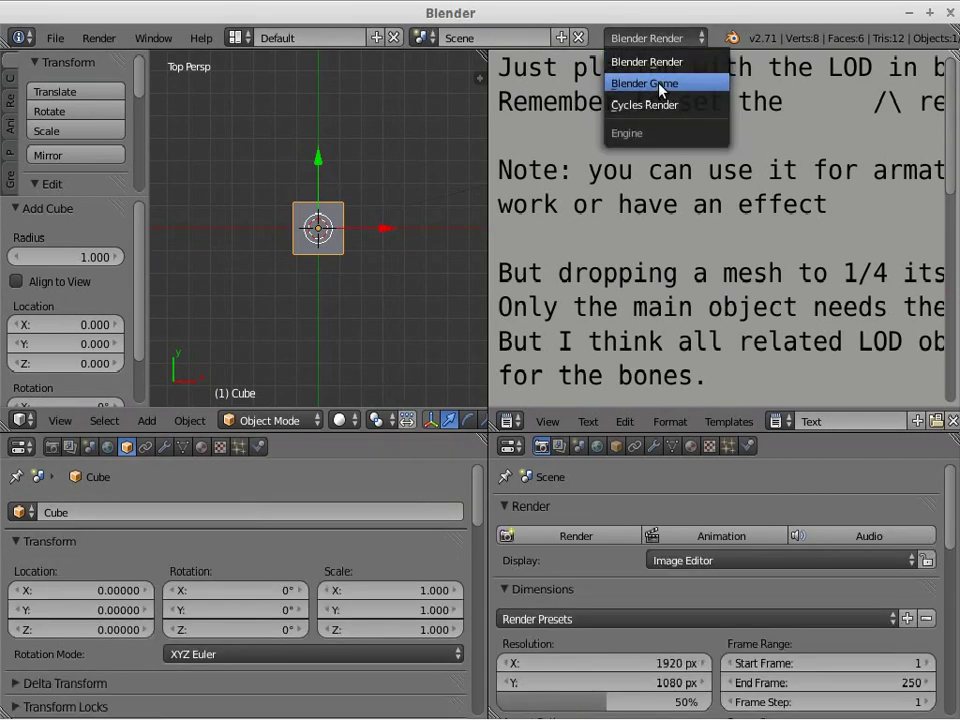
click(659, 85)
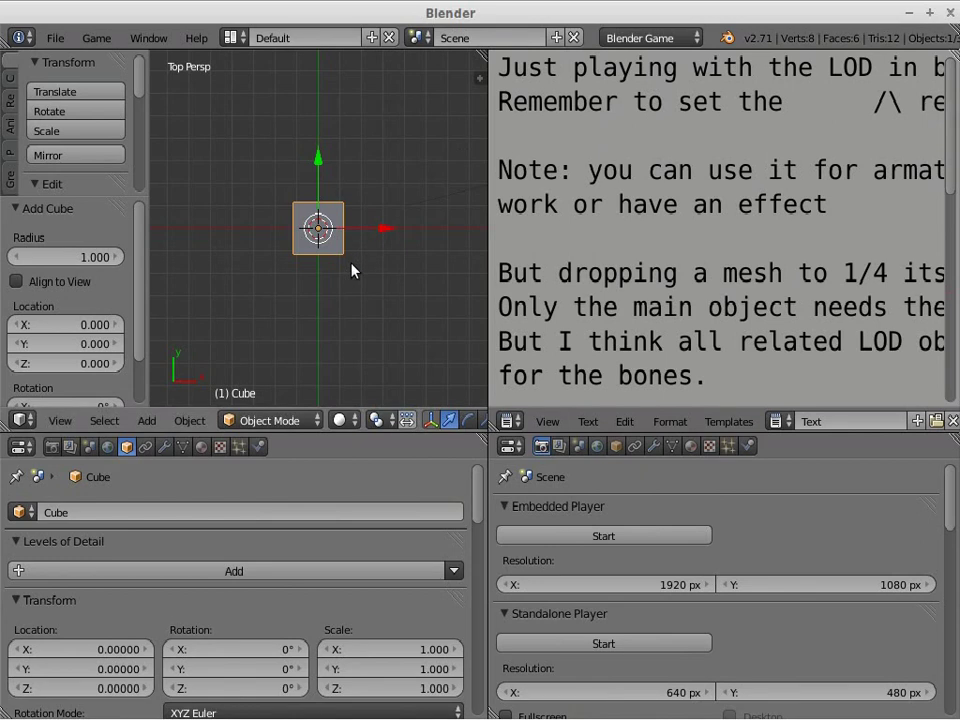
In the maximized 3D view, delete the default cube and add a new cube moved to X −5
key(ctrl+Up)
key(x)
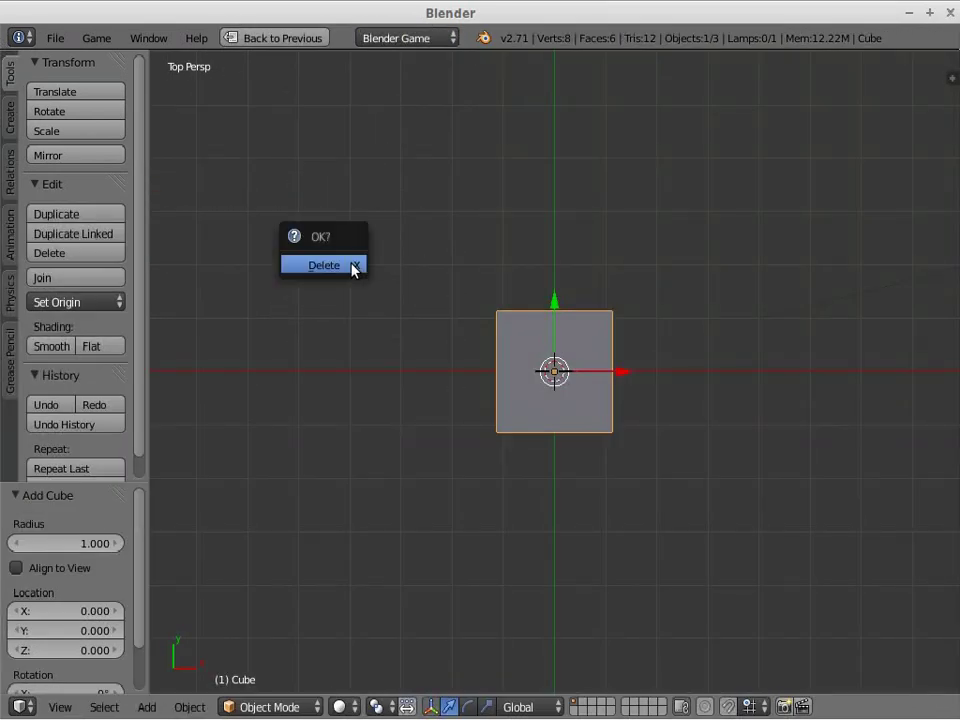
click(353, 266)
key(ctrl+a)
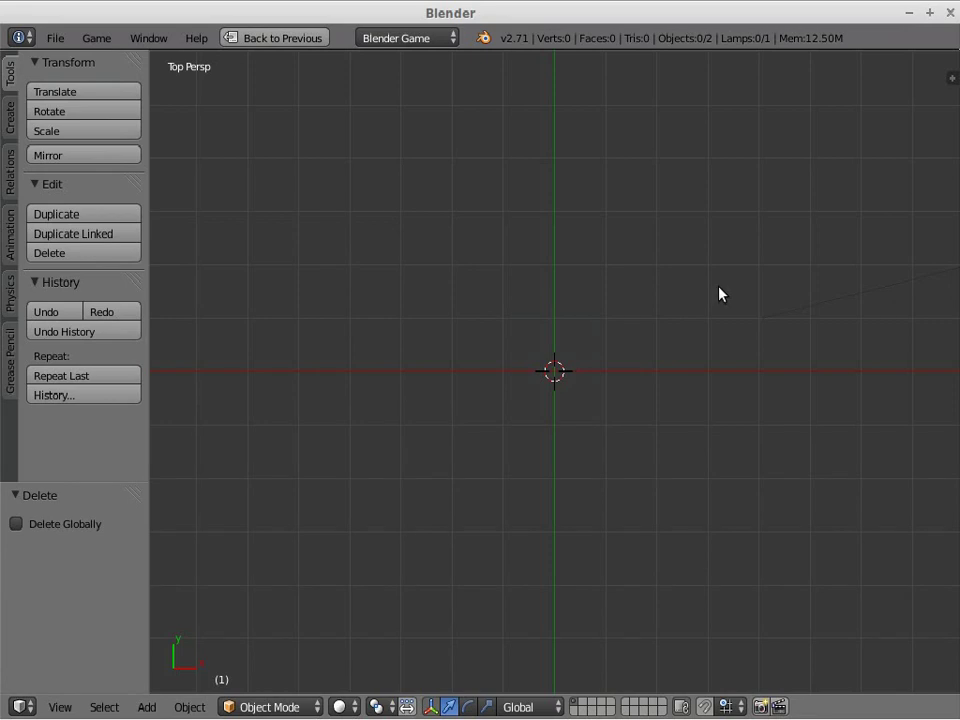
key(shift+a)
key(ctrl+z)
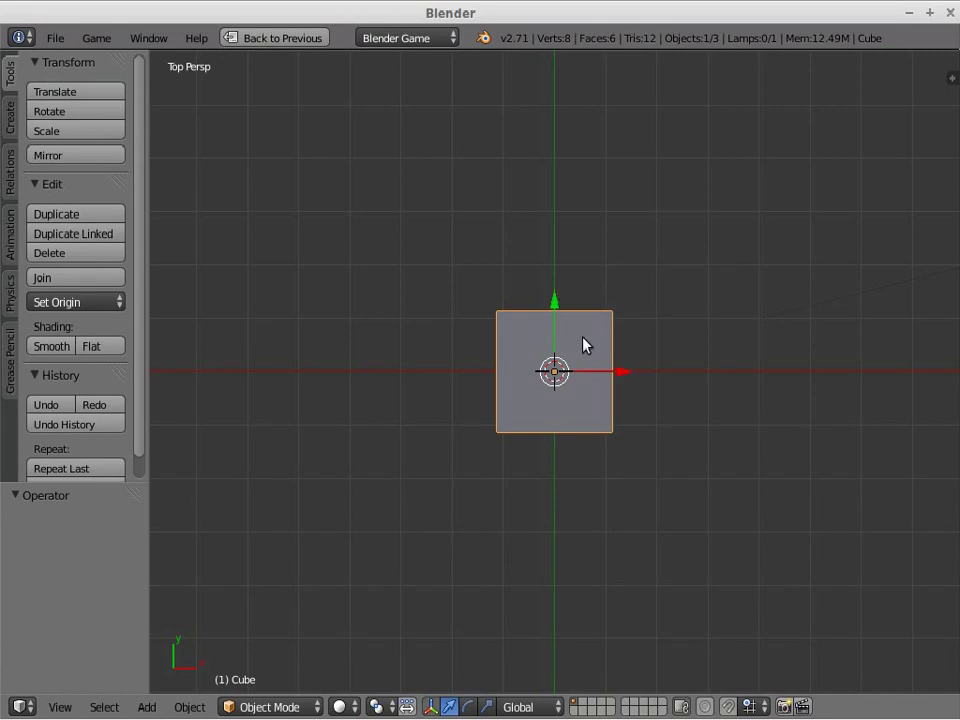
text(g)
text(x-5)
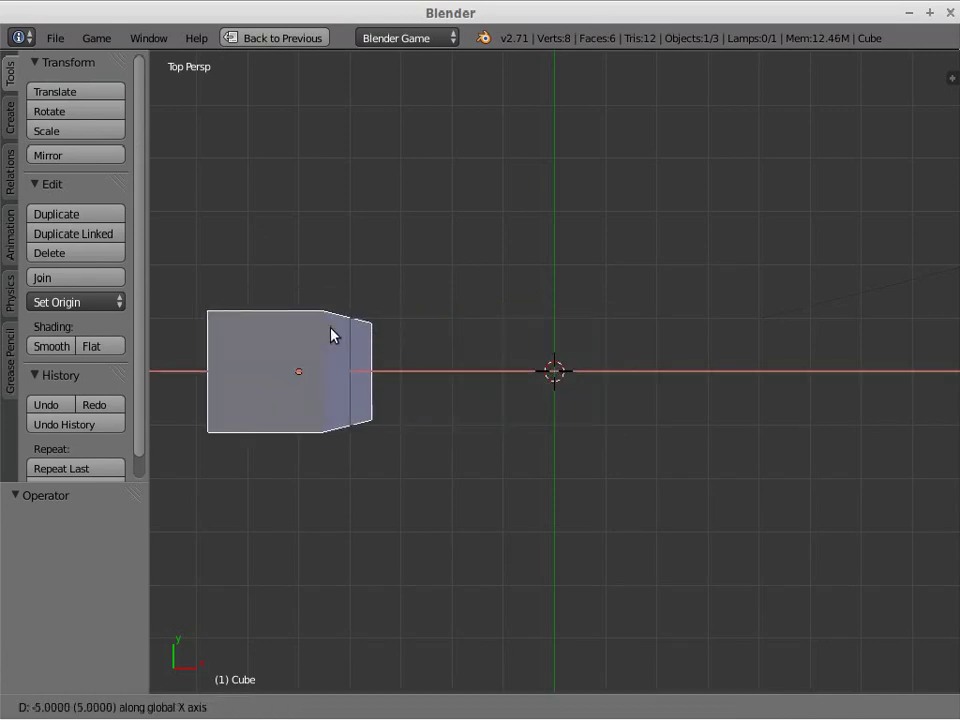
key(Return)
Add a UV sphere at the origin, then return to the normal layout
key(KP_5)
key(ctrl+a)
key(shift+a)
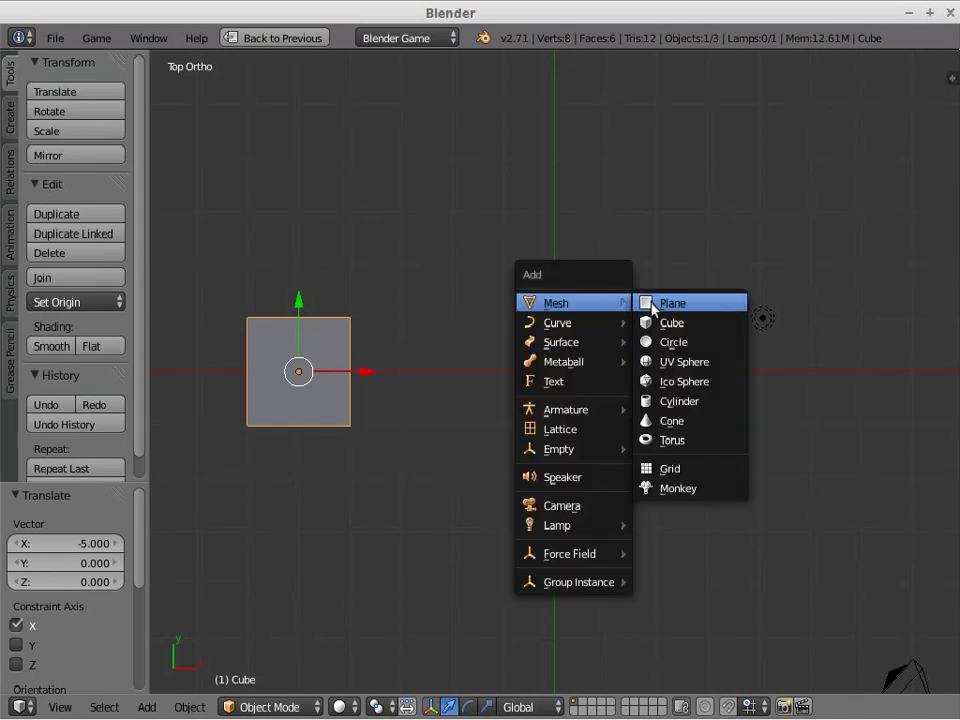
click(659, 362)
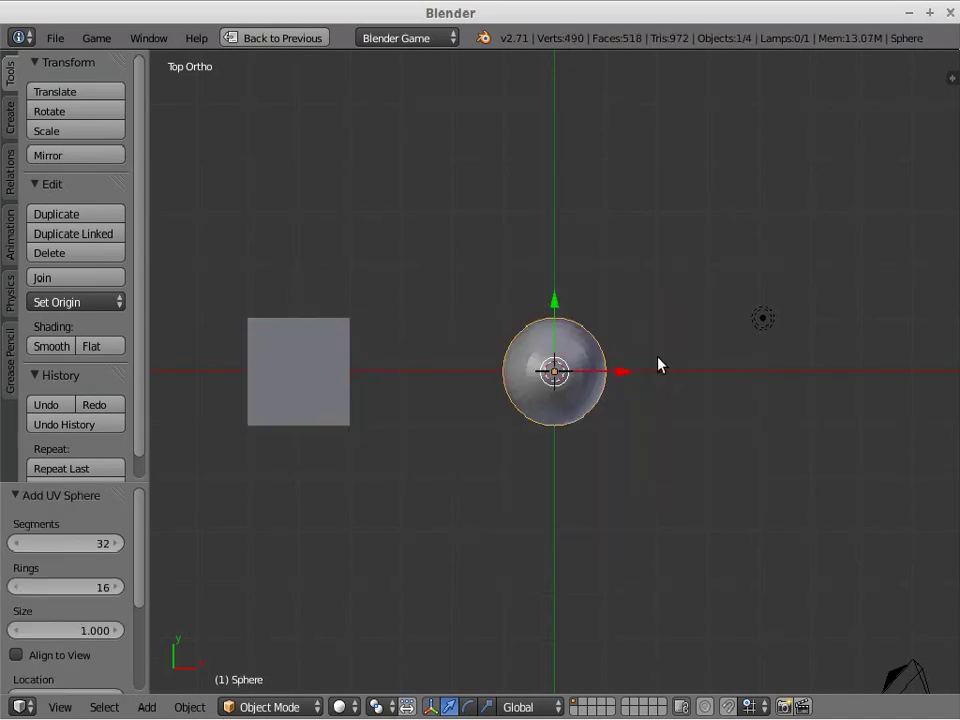
mouse_move(647, 388)
middle_down()
mouse_move(617, 343)
mouse_move(622, 288)
middle_up()
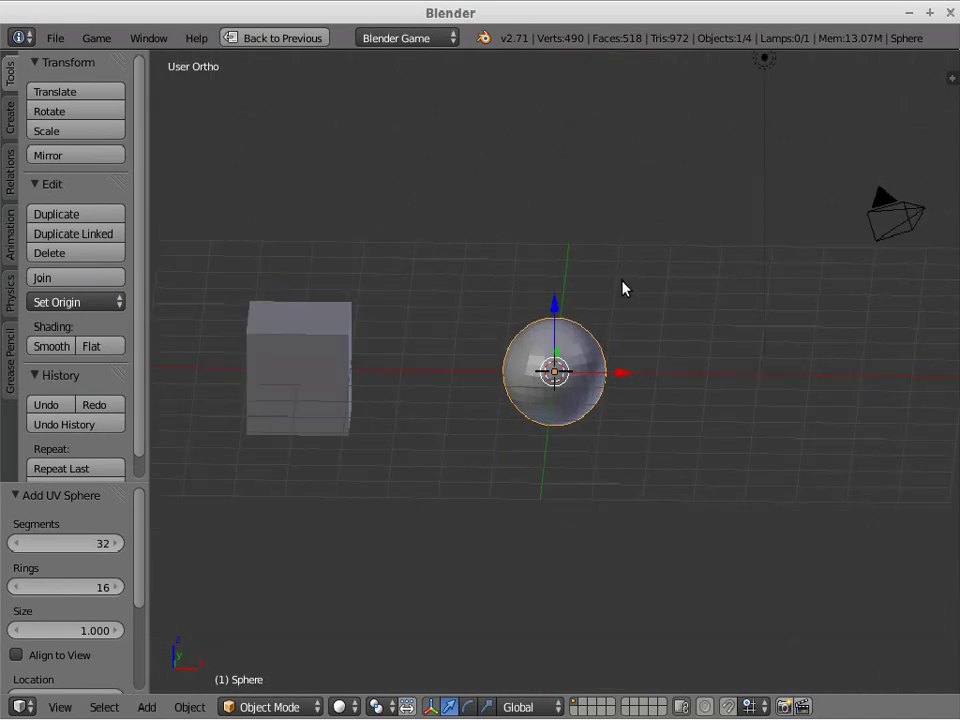
key(ctrl+Up)
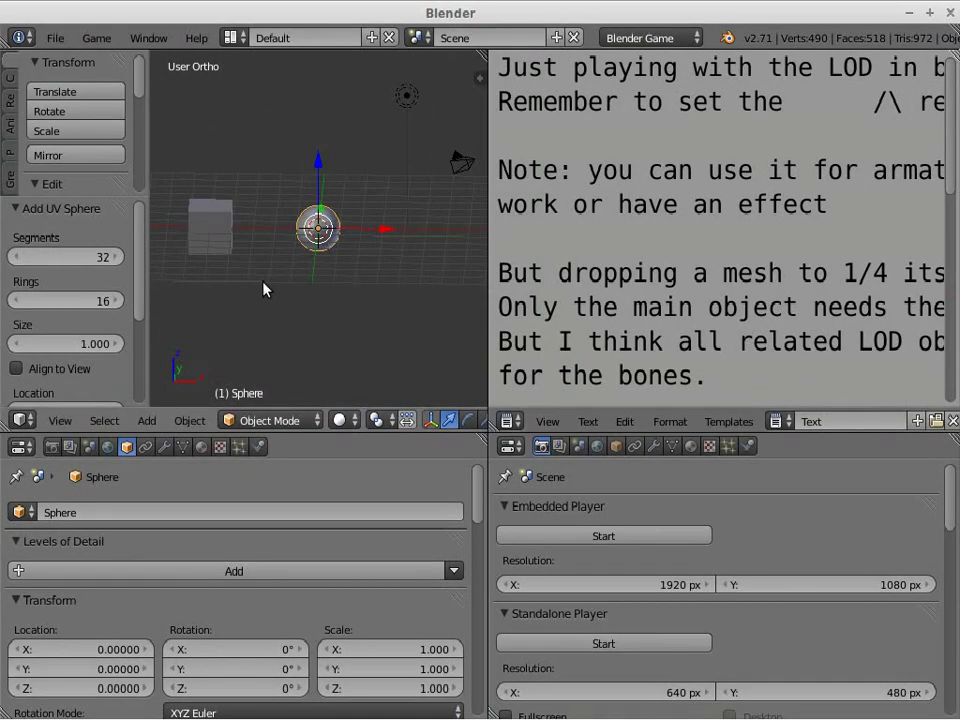
Give the sphere a Level of Detail entry that uses the Cube mesh at distance 25
click(417, 573)
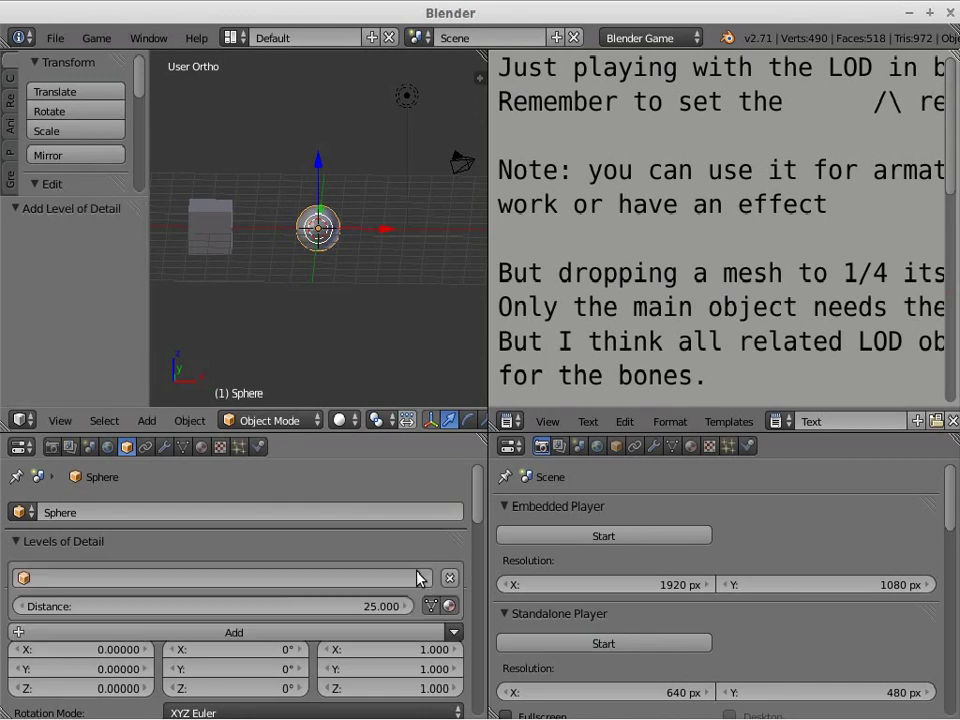
click(280, 578)
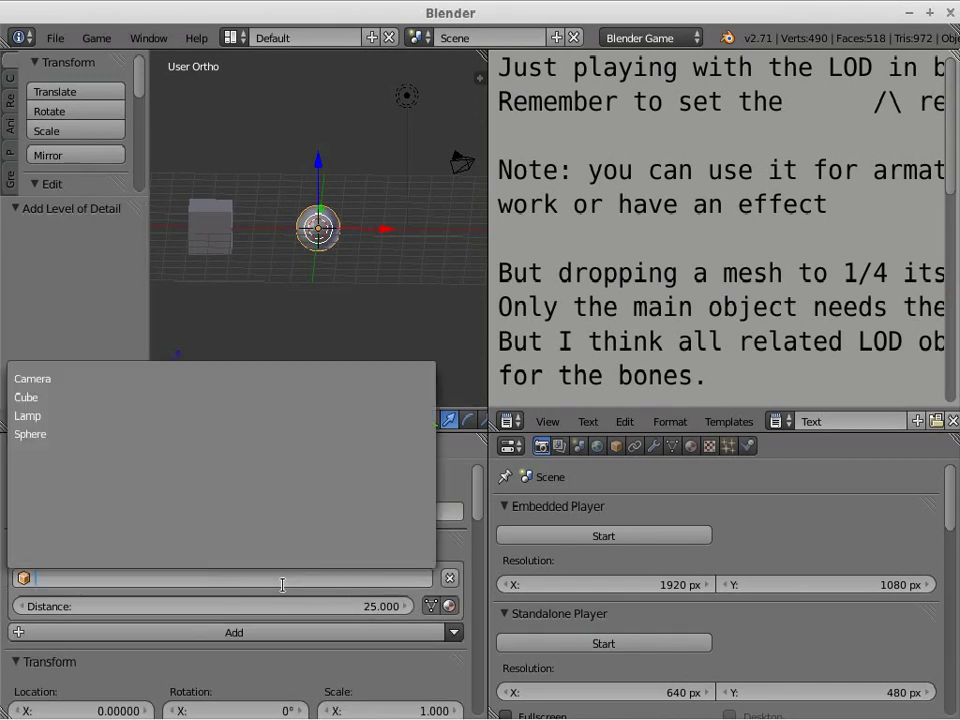
click(64, 399)
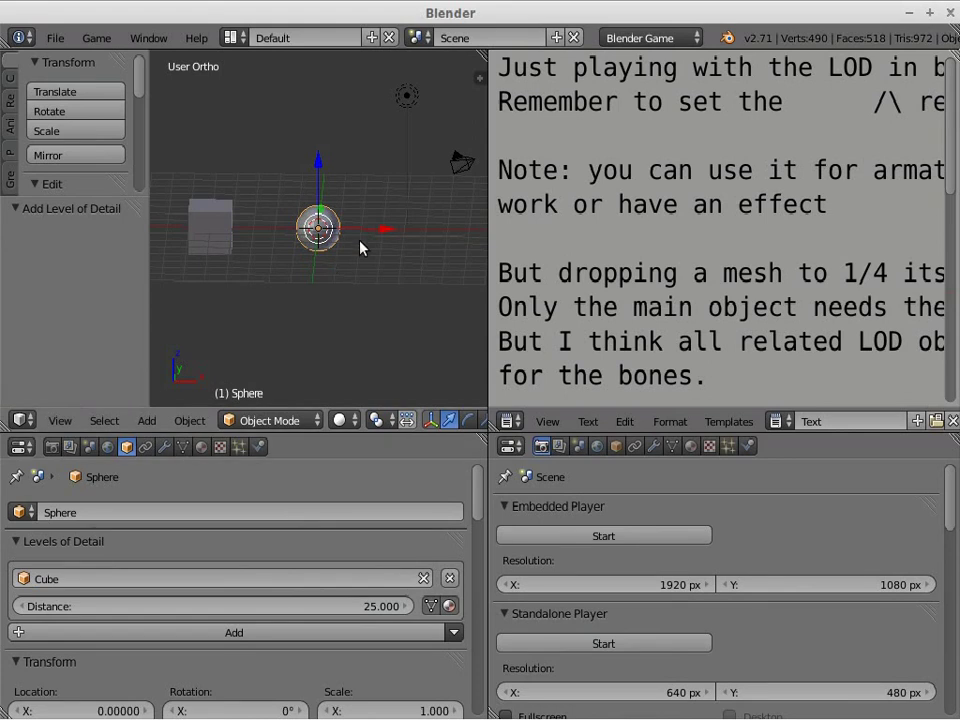
scroll(360, 246, down, 2)
scroll(362, 251, down, 2)
scroll(362, 251, up, 1)
scroll(362, 251, up, 2)
scroll(362, 251, up, 2)
scroll(362, 251, up, 3)
scroll(362, 252, down, 3)
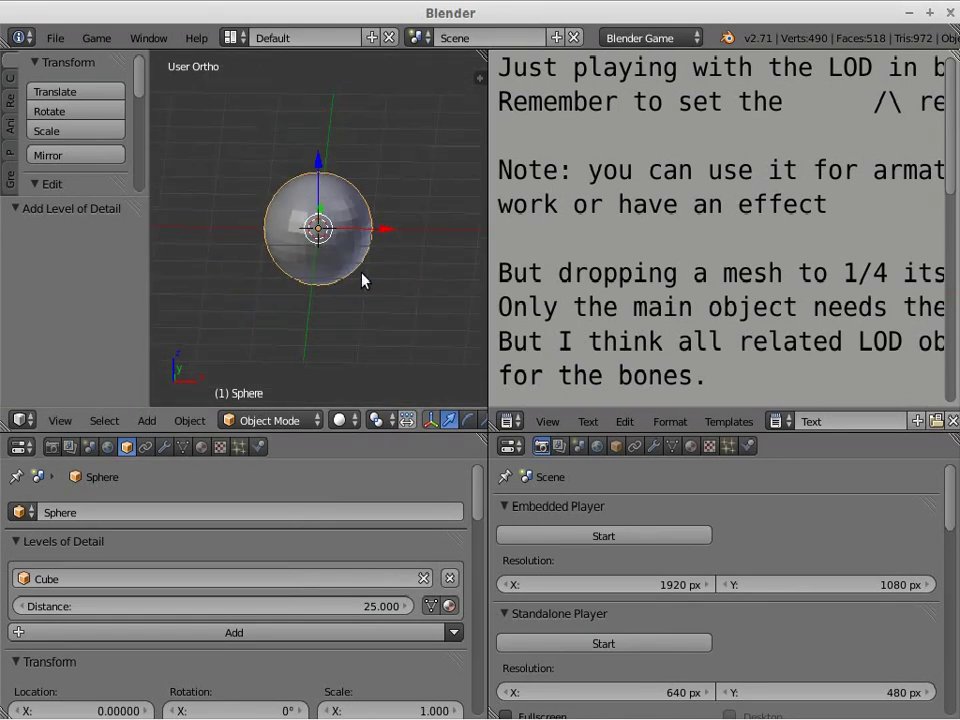
mouse_move(384, 315)
middle_down()
mouse_move(287, 339)
mouse_move(351, 283)
middle_up()
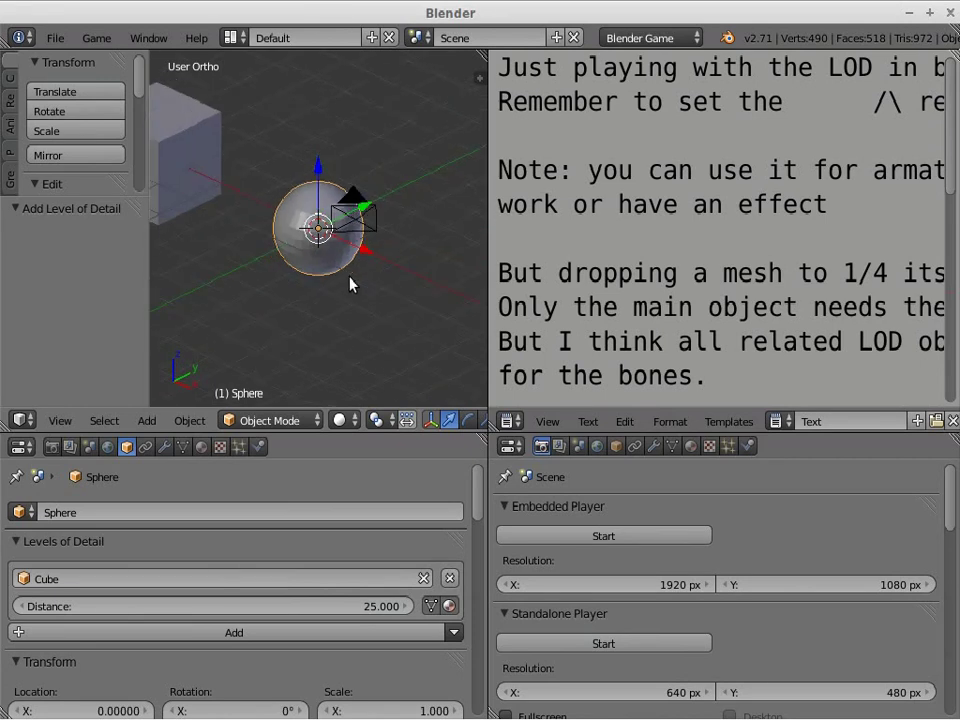
scroll(350, 283, down, 3)
scroll(350, 283, up, 1)
scroll(349, 285, up, 2)
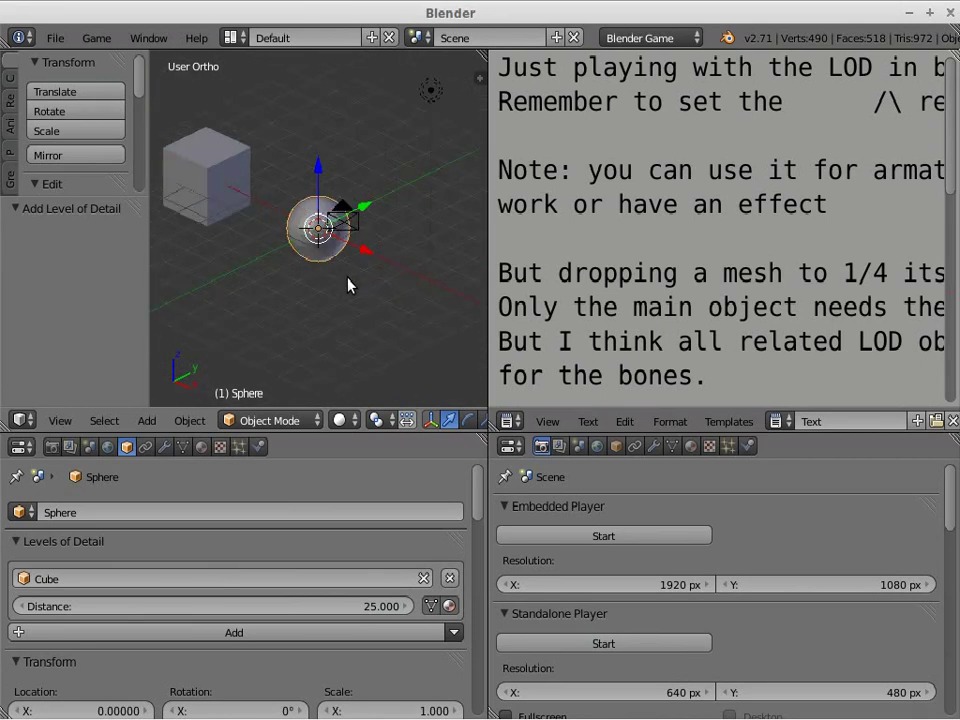
Run and stop the game once, then zoom the viewport to a new distance
key(p)
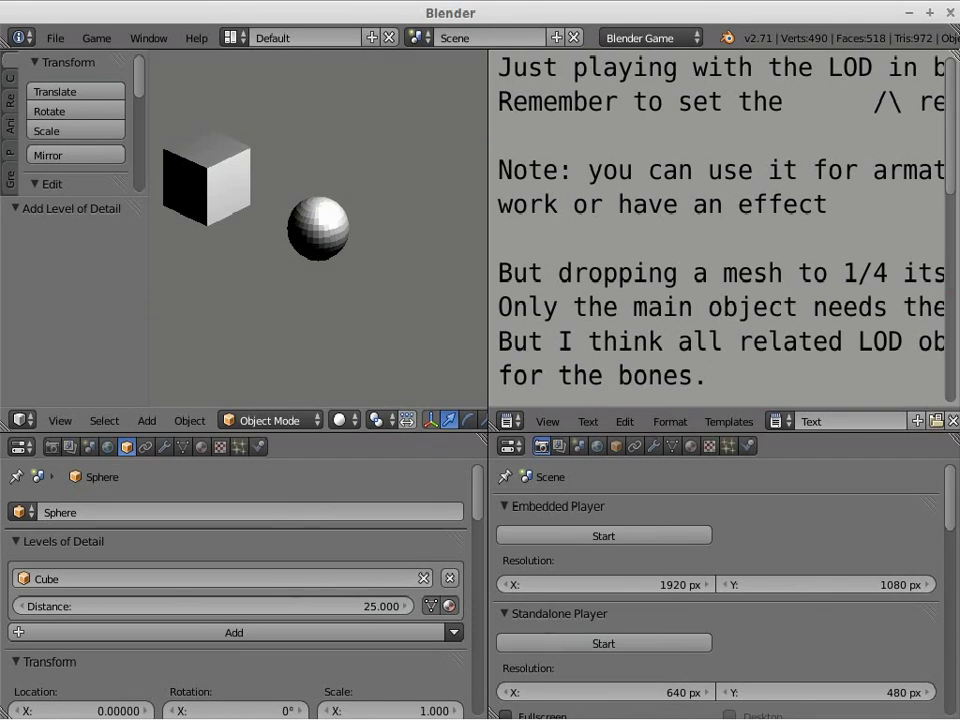
key(Escape)
scroll(348, 285, down, 2)
scroll(348, 285, down, 2)
scroll(348, 285, up, 1)
scroll(348, 285, up, 1)
scroll(348, 285, up, 2)
scroll(348, 285, down, 1)
Rerun the game from nearer and farther zoom levels to check the sphere-to-cube swap
key(p)
key(Escape)
scroll(348, 283, down, 1)
key(p)
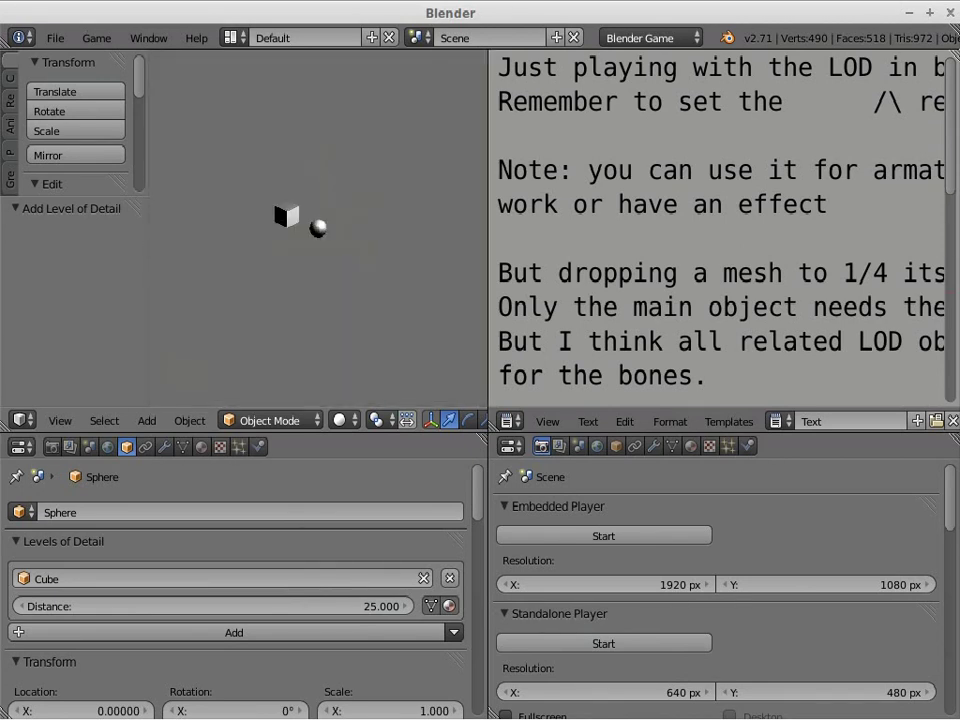
key(Escape)
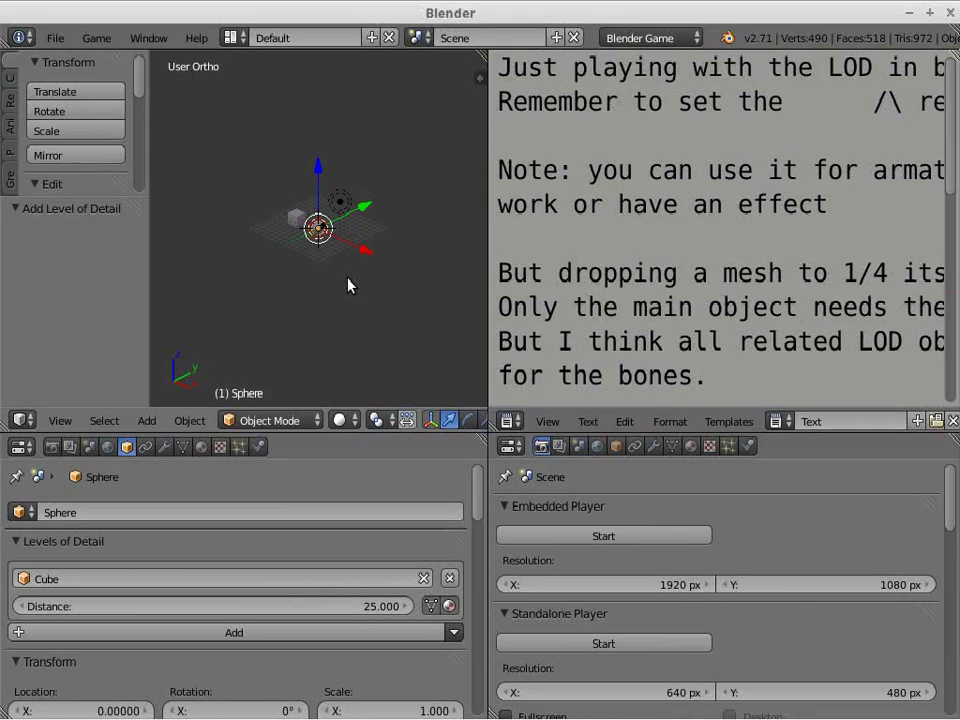
key(p)
key(Escape)
scroll(325, 287, up, 2)
scroll(325, 287, up, 3)
scroll(325, 287, down, 1)
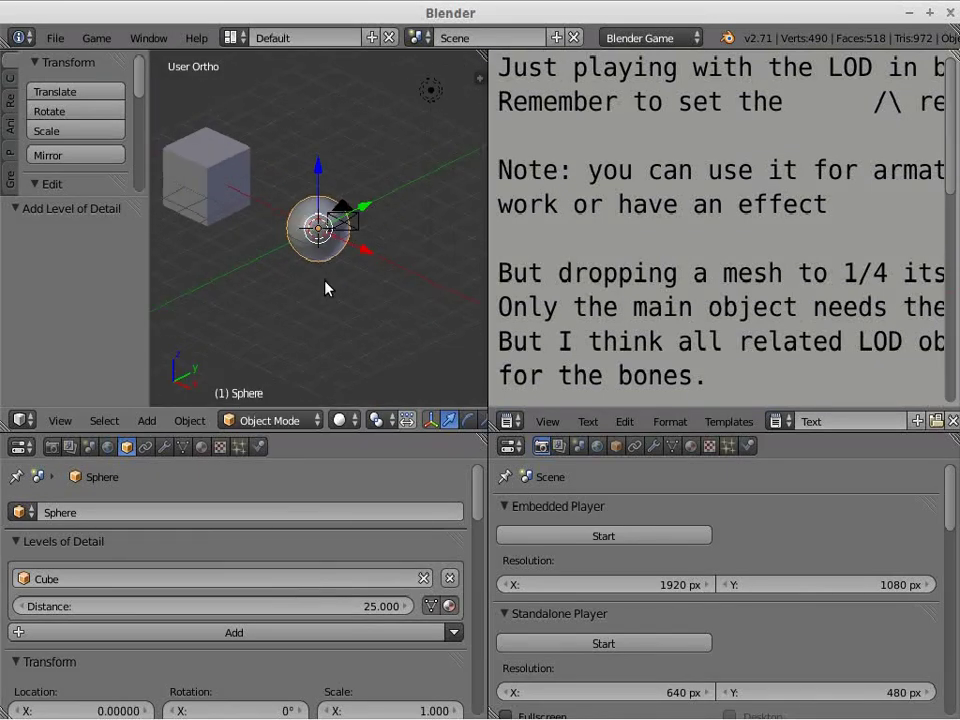
Change the sphere's Cube LOD distance from 25 to 5
click(377, 604)
text(5)
key(Return)
scroll(367, 278, down, 2)
scroll(367, 278, down, 2)
scroll(367, 278, up, 4)
scroll(367, 278, up, 3)
ctrl+scroll(357, 285, up, 3)
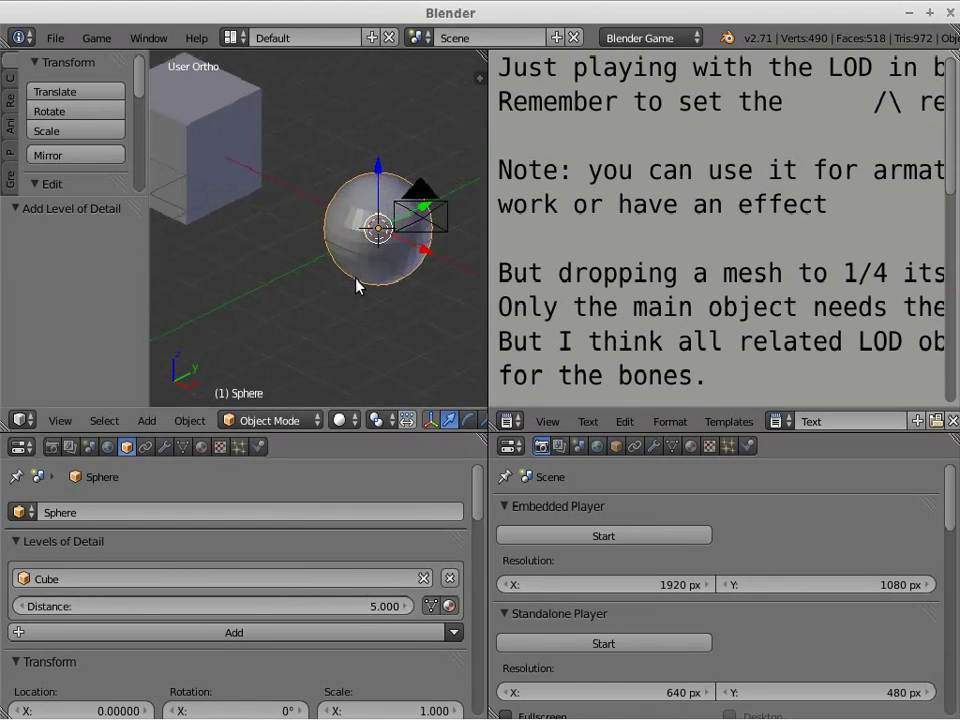
ctrl+scroll(357, 285, up, 1)
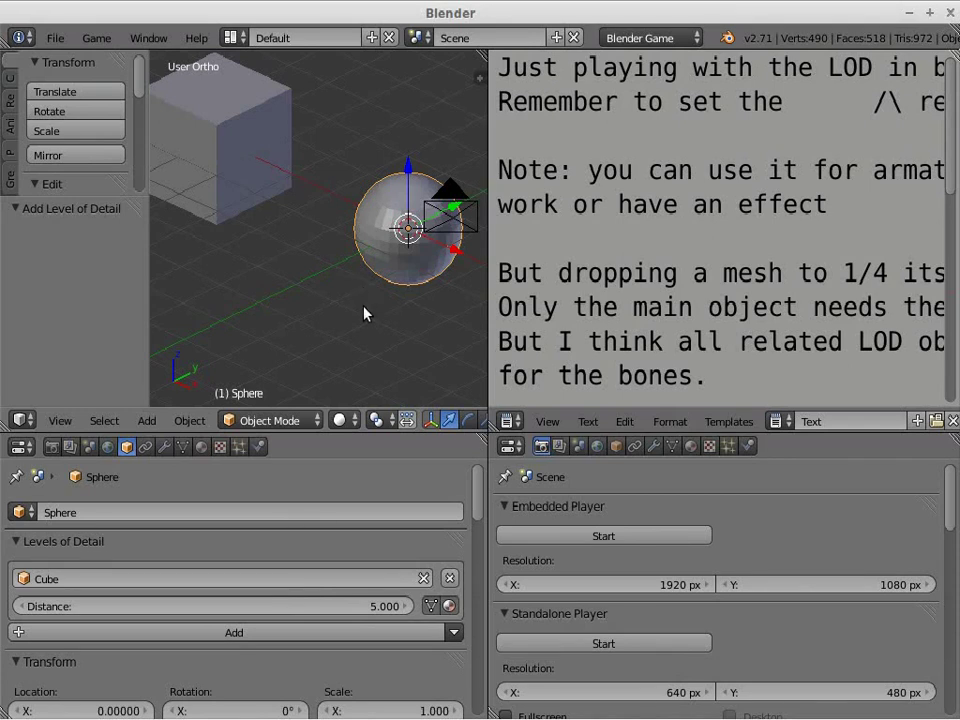
shift+scroll(368, 310, up, 2)
shift+scroll(367, 303, up, 2)
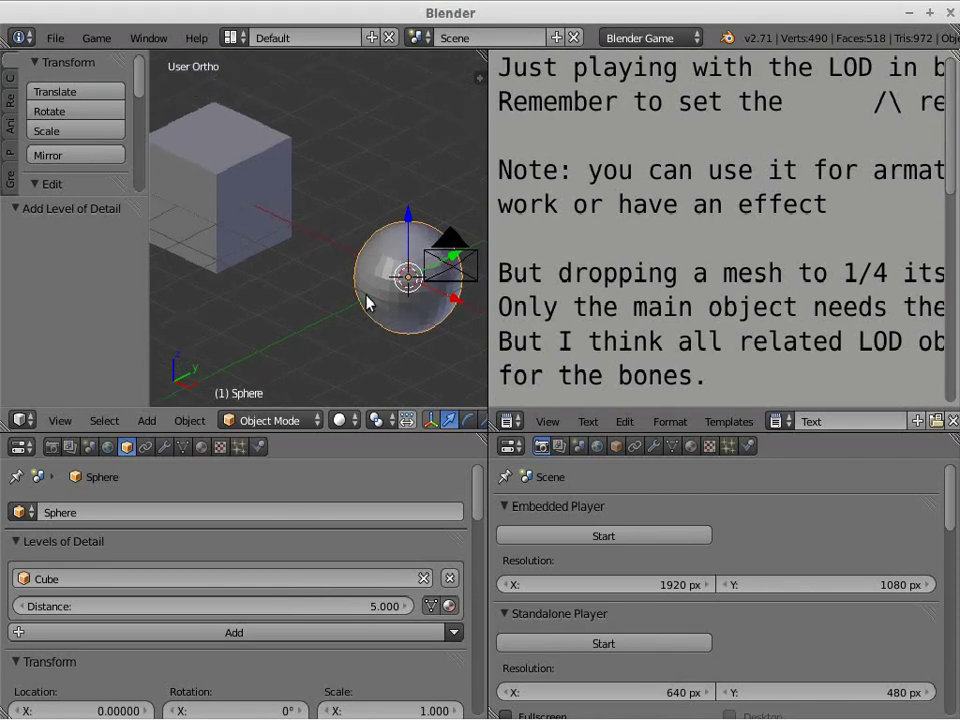
Select the cube, then the sphere, and finally the camera
right_click(240, 216)
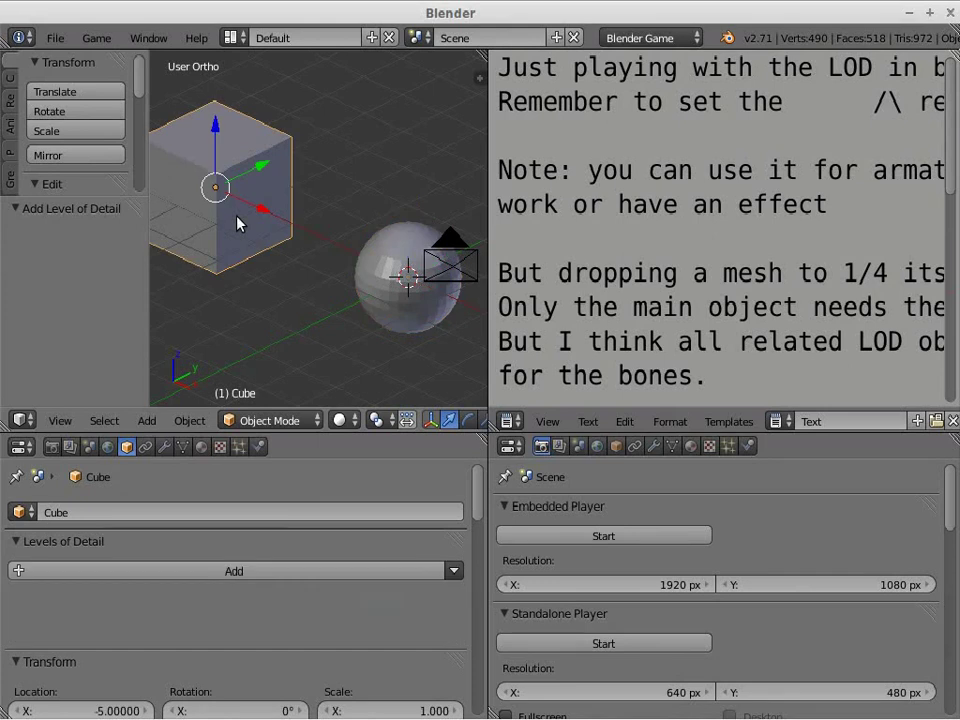
right_click(388, 319)
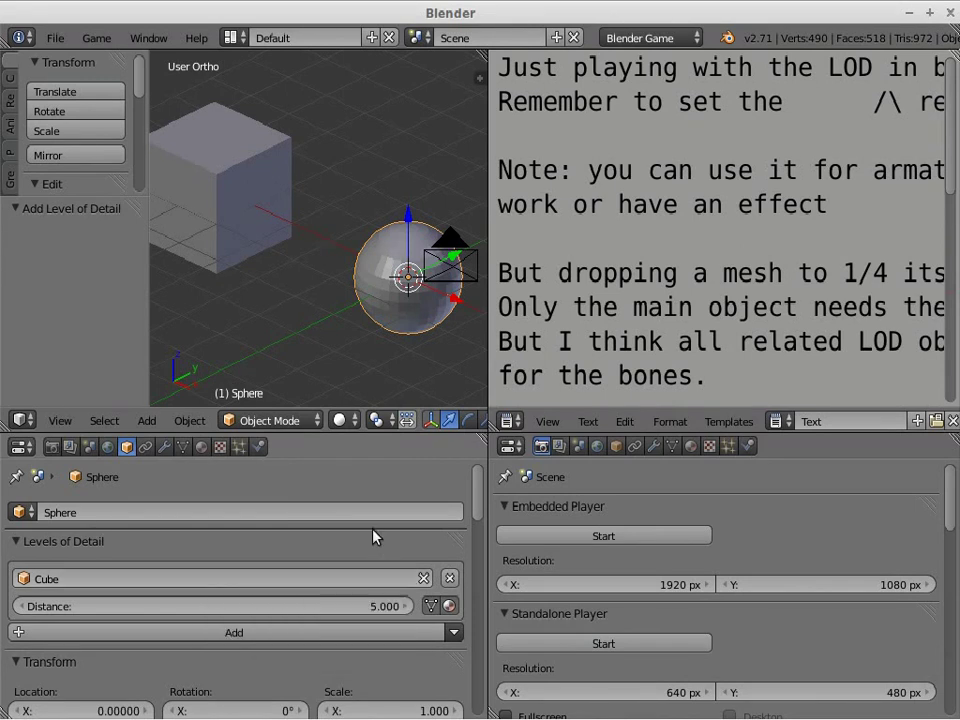
scroll(394, 278, down, 3)
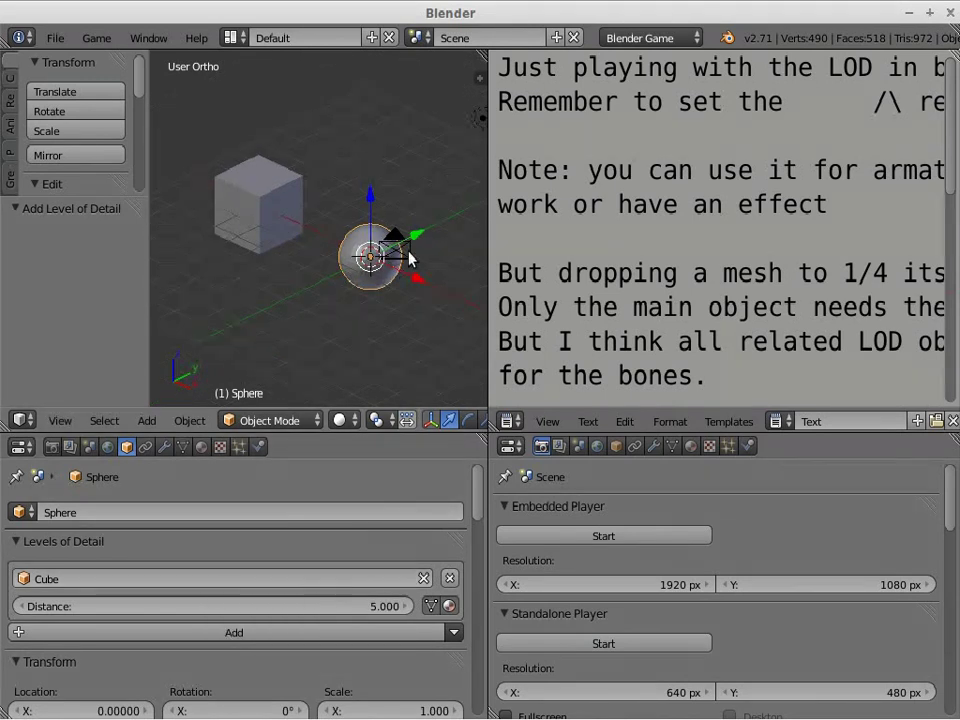
right_click(408, 258)
Delete the camera and briefly run the game to check the scene
key(x)
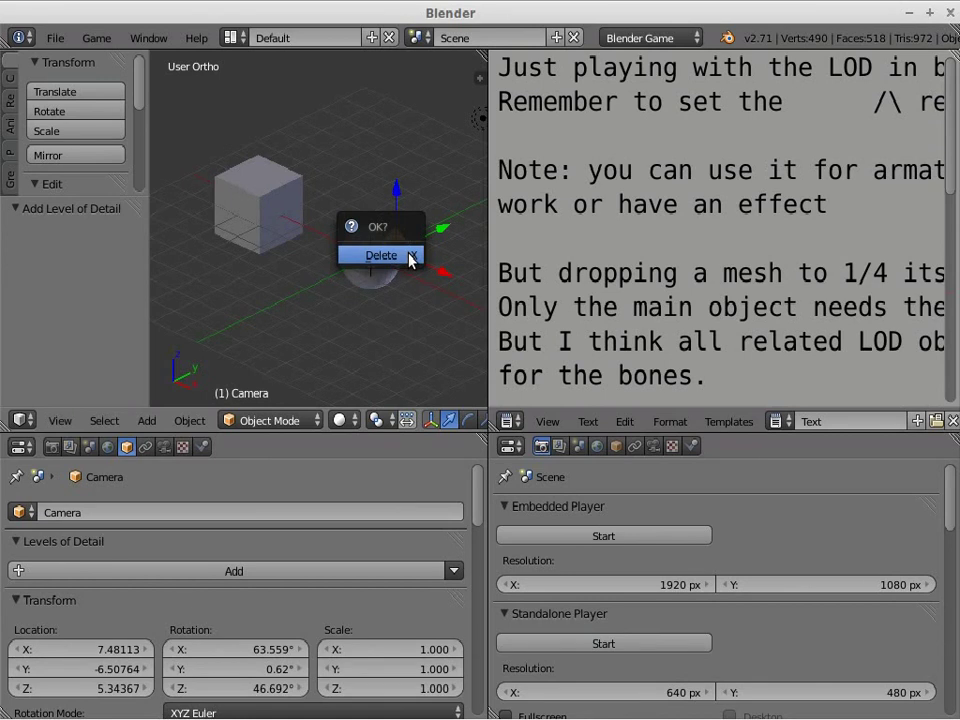
click(381, 255)
scroll(405, 283, down, 3)
key(p)
key(Escape)
Switch to the top view, show the sidebar and maximize the 3D view
middle_drag(327, 309, 395, 265)
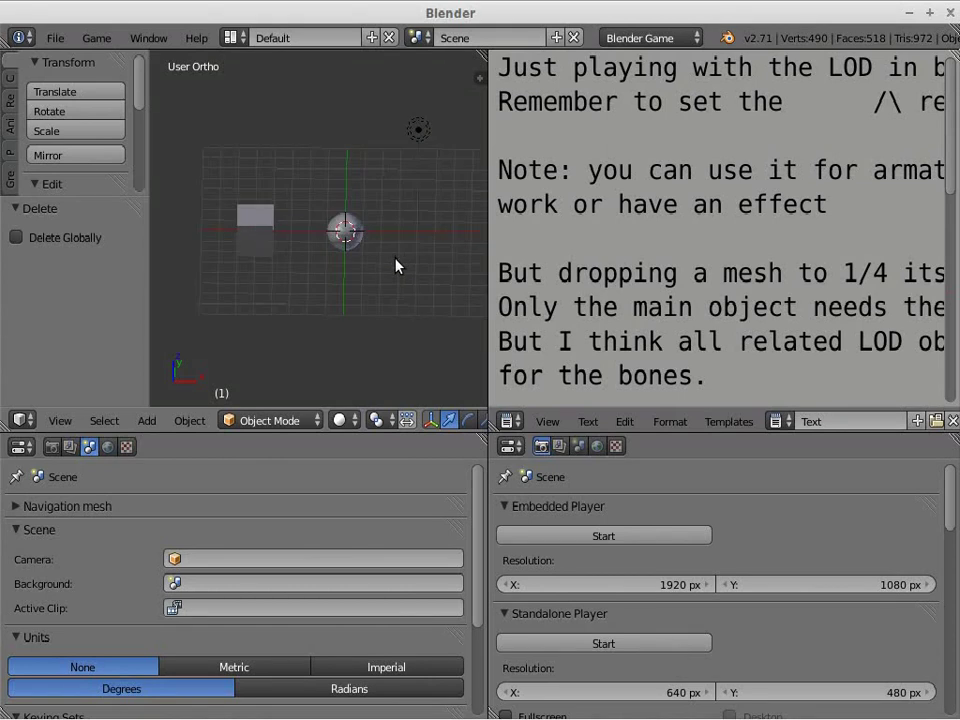
key(KP_7)
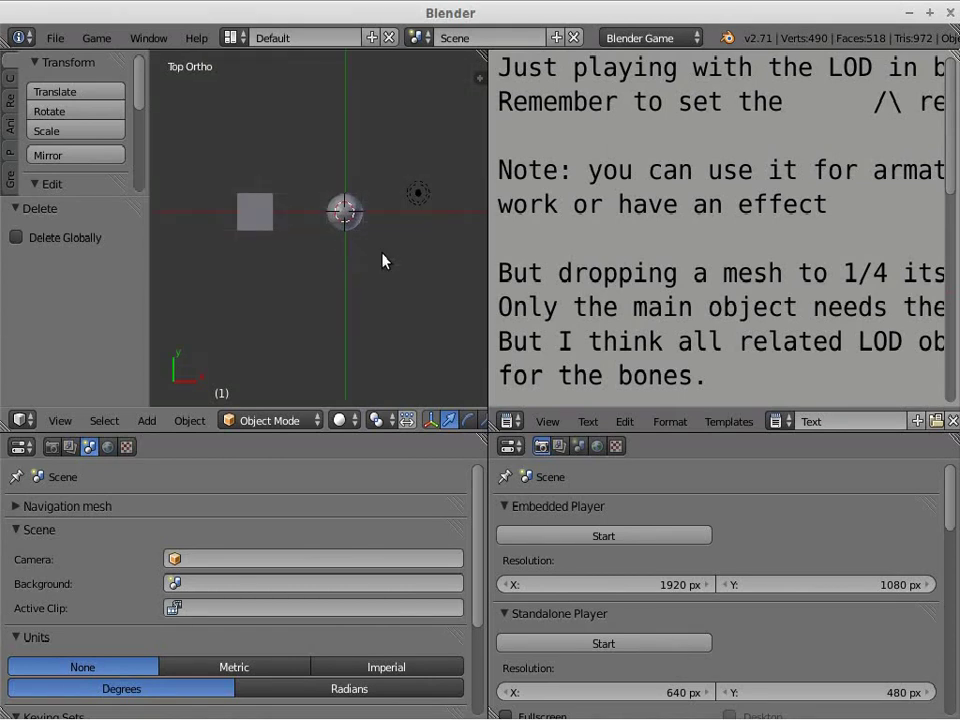
key(n)
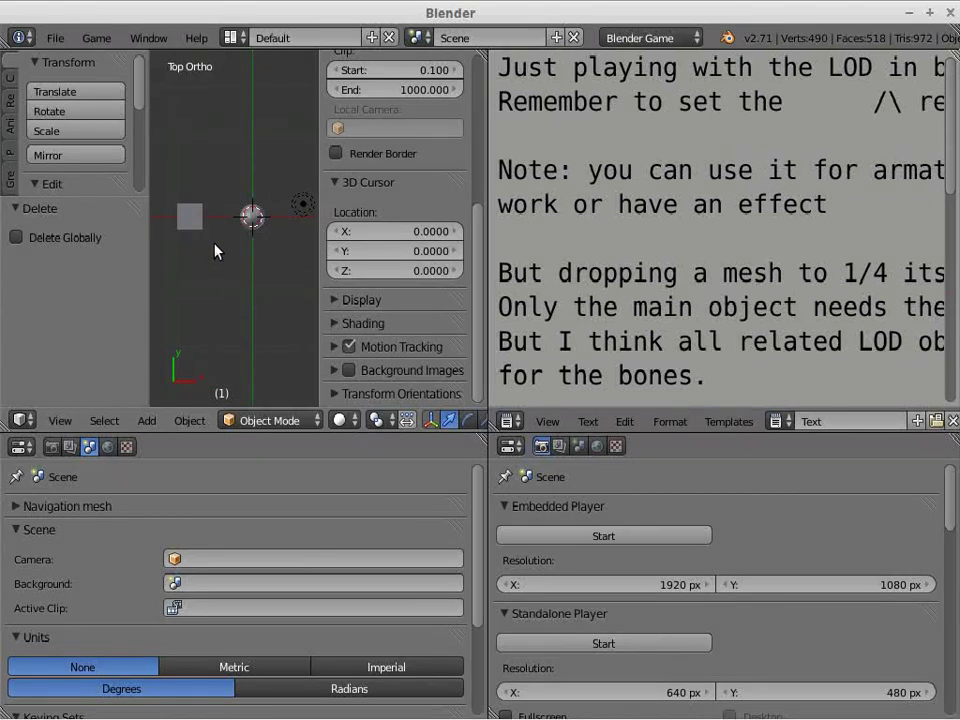
key(ctrl+Up)
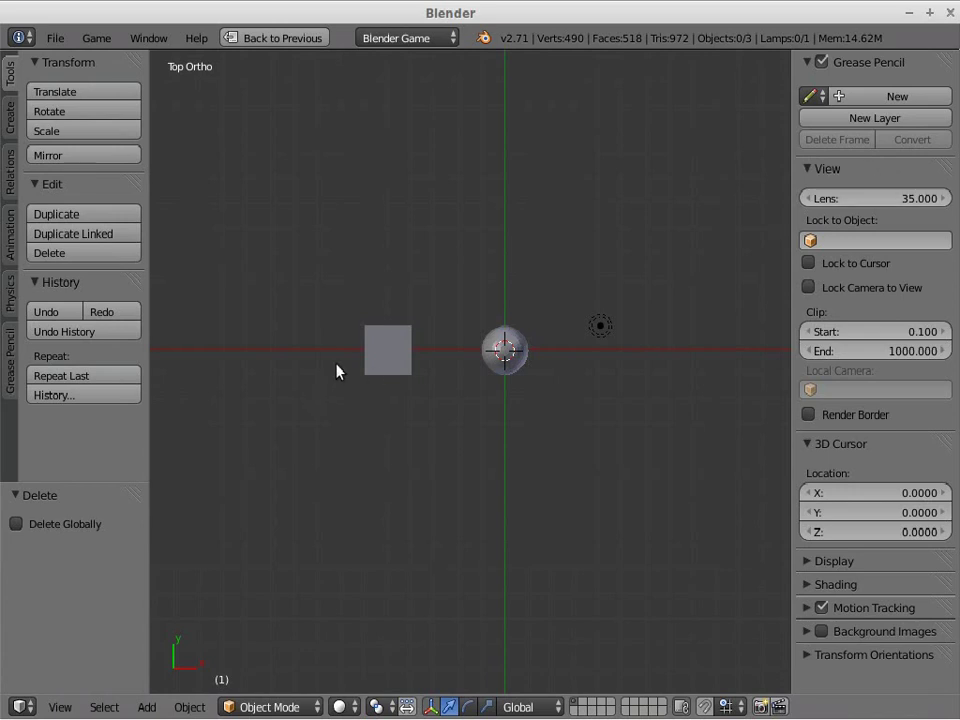
Move the cube and set its Y location to -25 in the sidebar
right_click(399, 351)
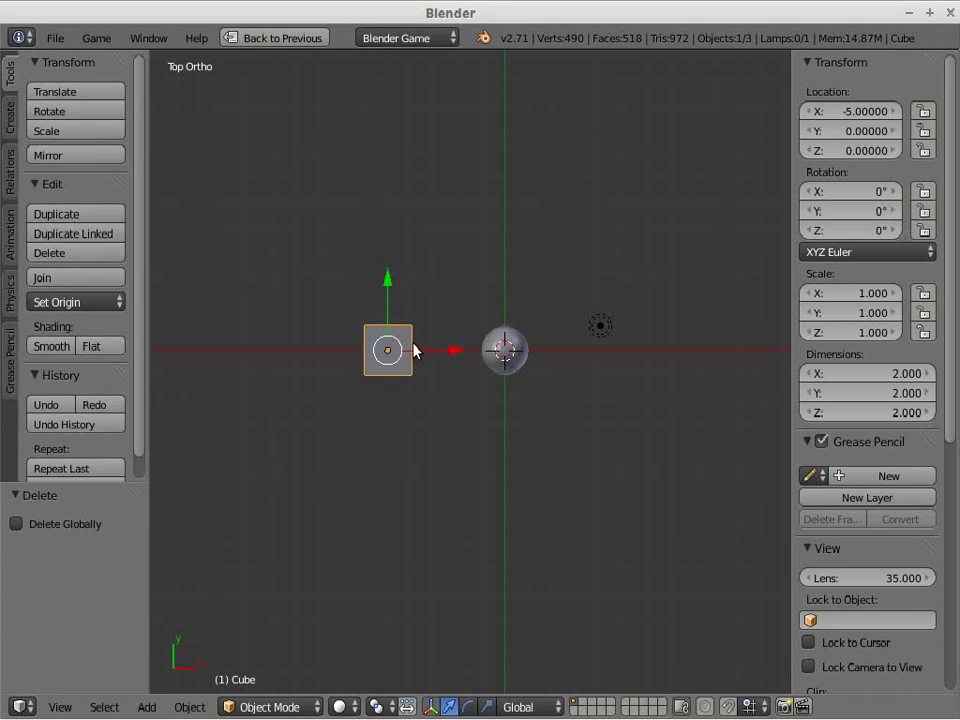
key(g)
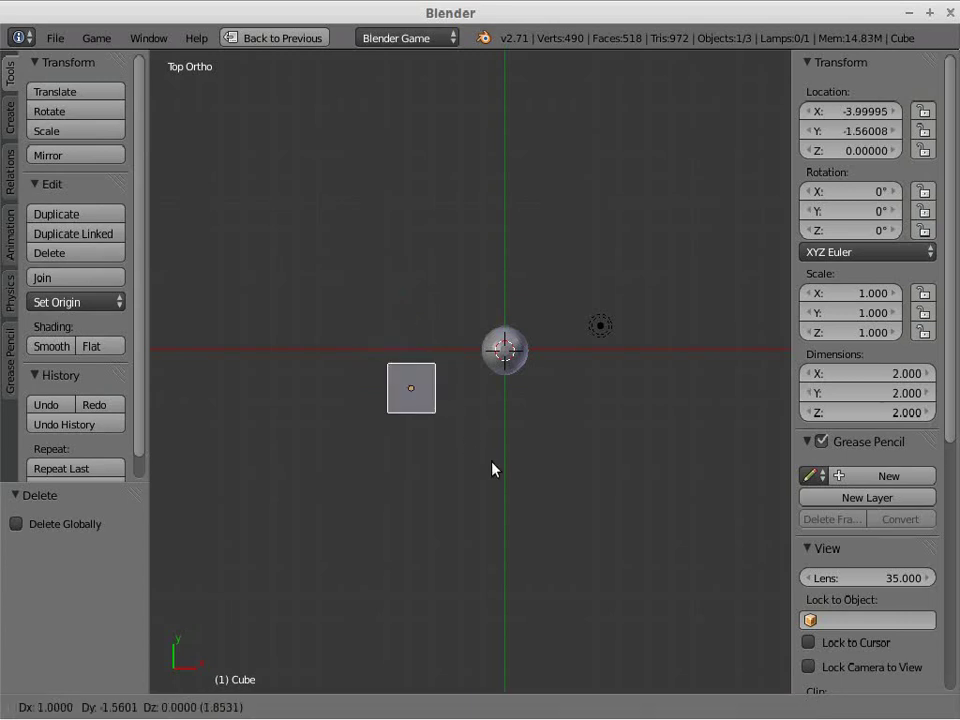
key(ctrl)
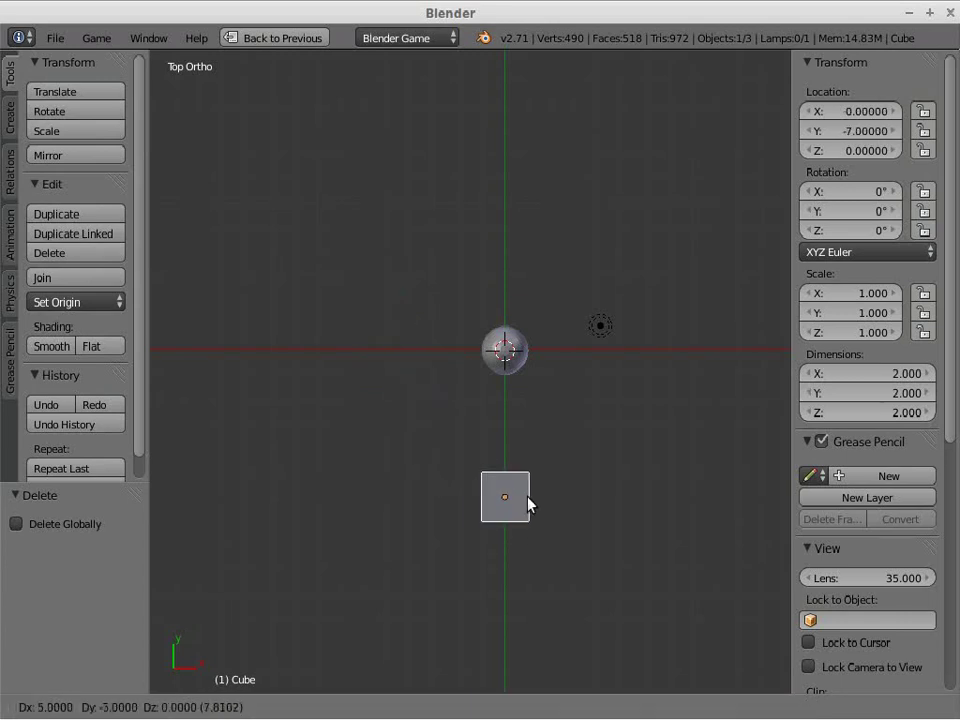
click(528, 505)
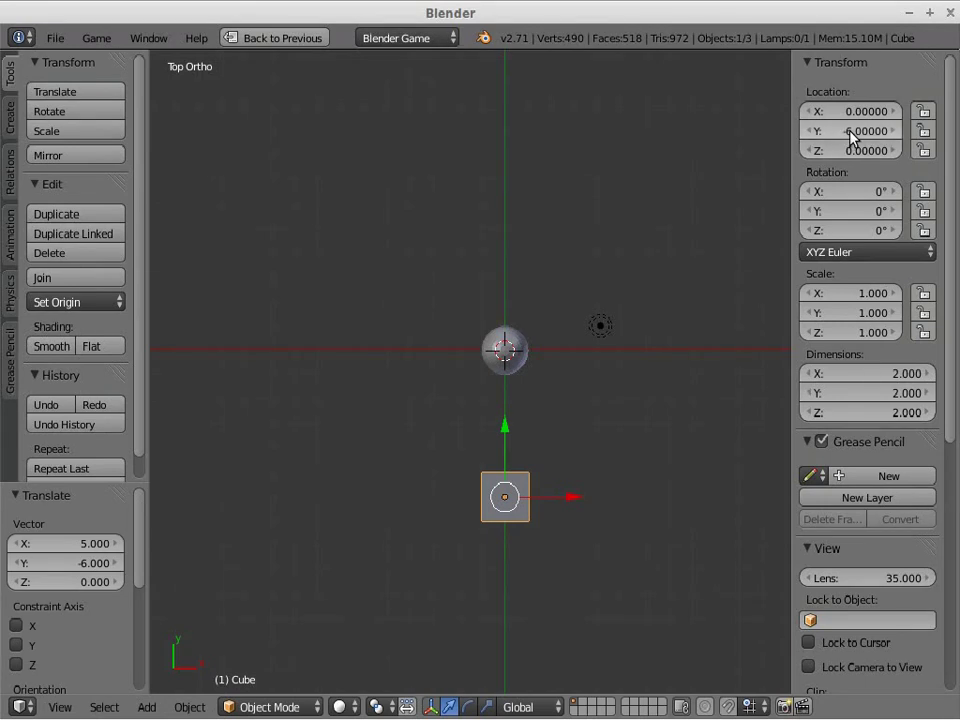
click(848, 131)
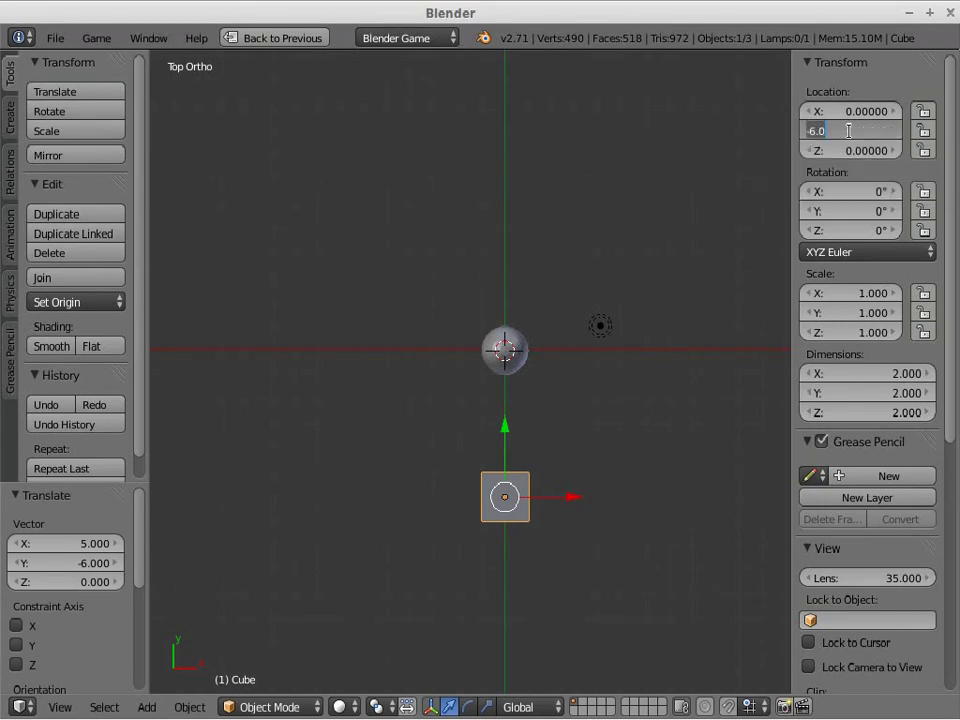
text(-25)
key(Return)
Zoom and orbit around the scene to watch the sphere swap, then return to the top view
shift+scroll(520, 400, down, 1)
shift+scroll(520, 400, down, 5)
shift+scroll(520, 400, up, 2)
shift+scroll(520, 400, up, 2)
shift+scroll(519, 401, down, 2)
middle_drag(518, 399, 529, 340)
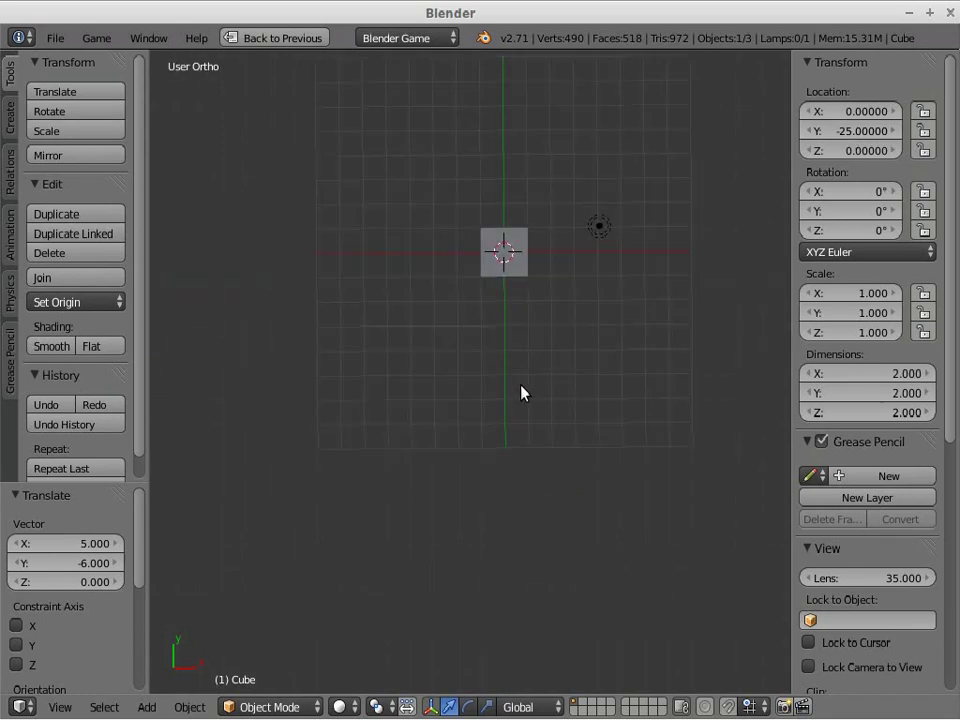
shift+scroll(529, 340, down, 2)
shift+scroll(529, 339, down, 5)
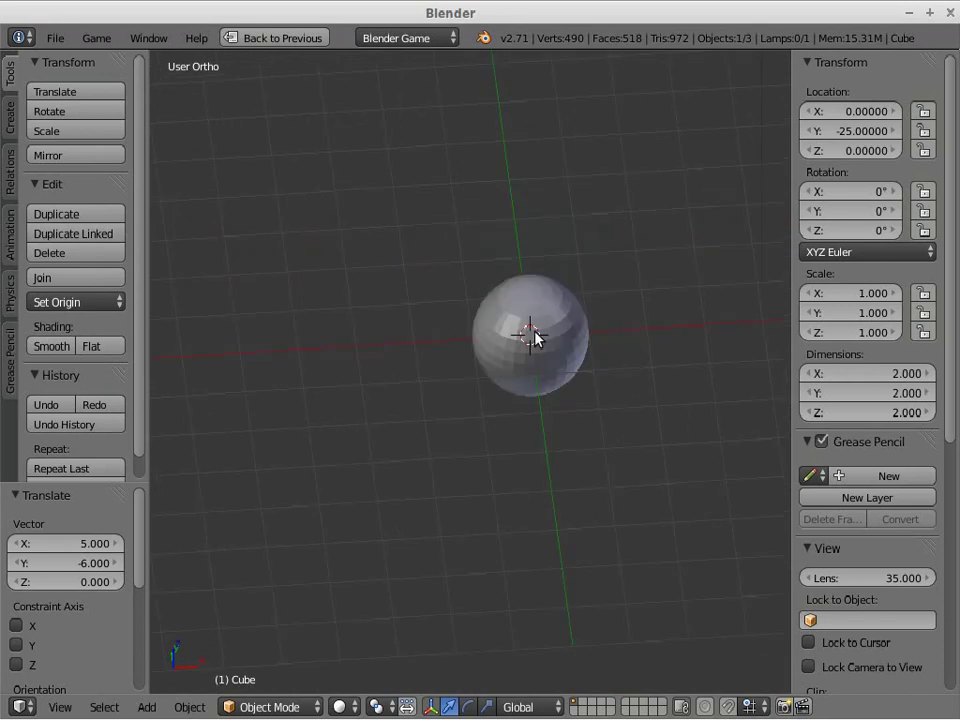
scroll(535, 338, down, 5)
scroll(535, 340, up, 5)
scroll(535, 340, down, 5)
shift+scroll(535, 340, up, 4)
shift+scroll(535, 340, up, 1)
shift+scroll(535, 340, down, 3)
shift+scroll(535, 340, down, 2)
shift+scroll(537, 341, up, 2)
scroll(538, 342, up, 3)
scroll(538, 342, up, 2)
shift+scroll(546, 347, up, 3)
shift+scroll(568, 347, down, 1)
middle_drag(574, 285, 606, 492)
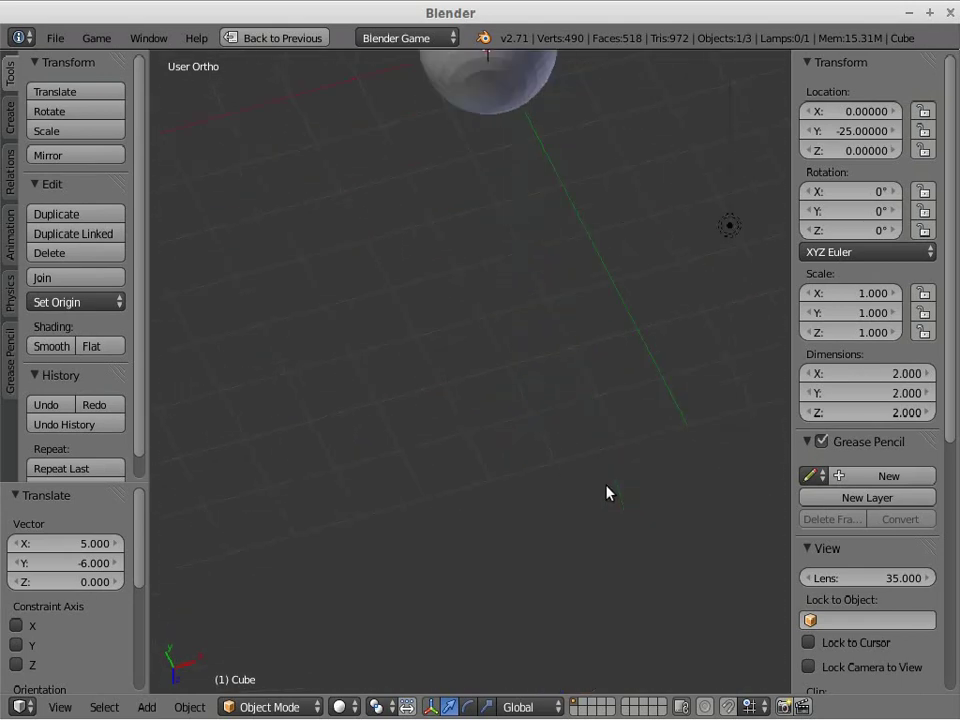
key(KP_7)
scroll(568, 306, down, 3)
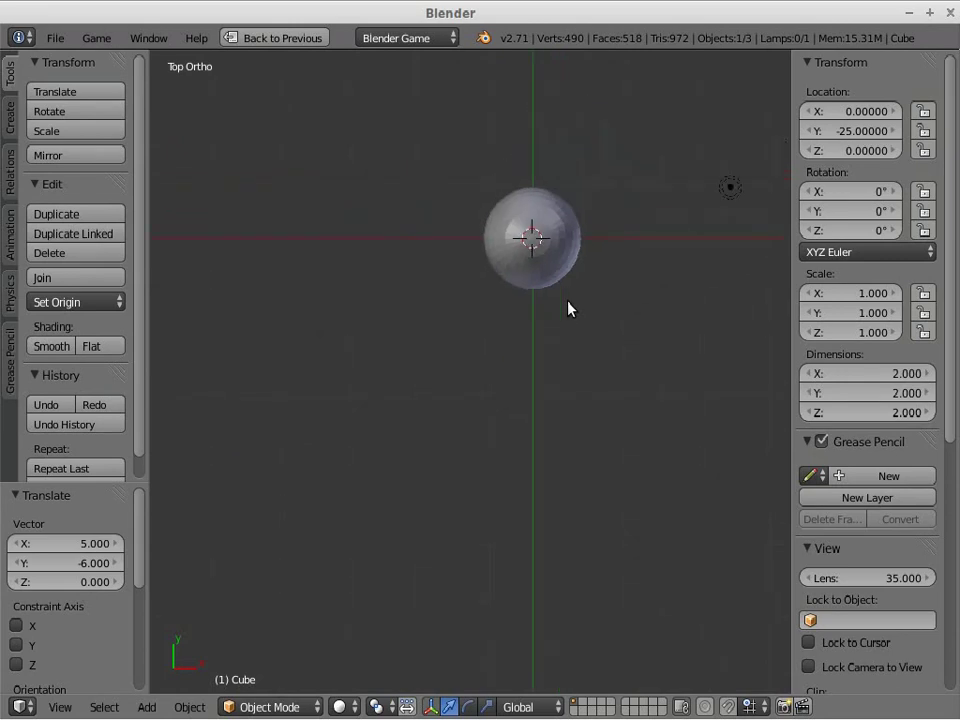
scroll(570, 310, down, 2)
scroll(572, 317, down, 4)
scroll(512, 369, down, 4)
scroll(512, 369, up, 7)
shift+scroll(512, 369, down, 3)
shift+scroll(512, 369, up, 3)
shift+scroll(515, 364, up, 3)
shift+scroll(515, 364, down, 3)
ctrl+scroll(515, 364, right, 4)
ctrl+scroll(515, 364, right, 3)
ctrl+scroll(515, 364, left, 6)
ctrl+scroll(515, 364, left, 4)
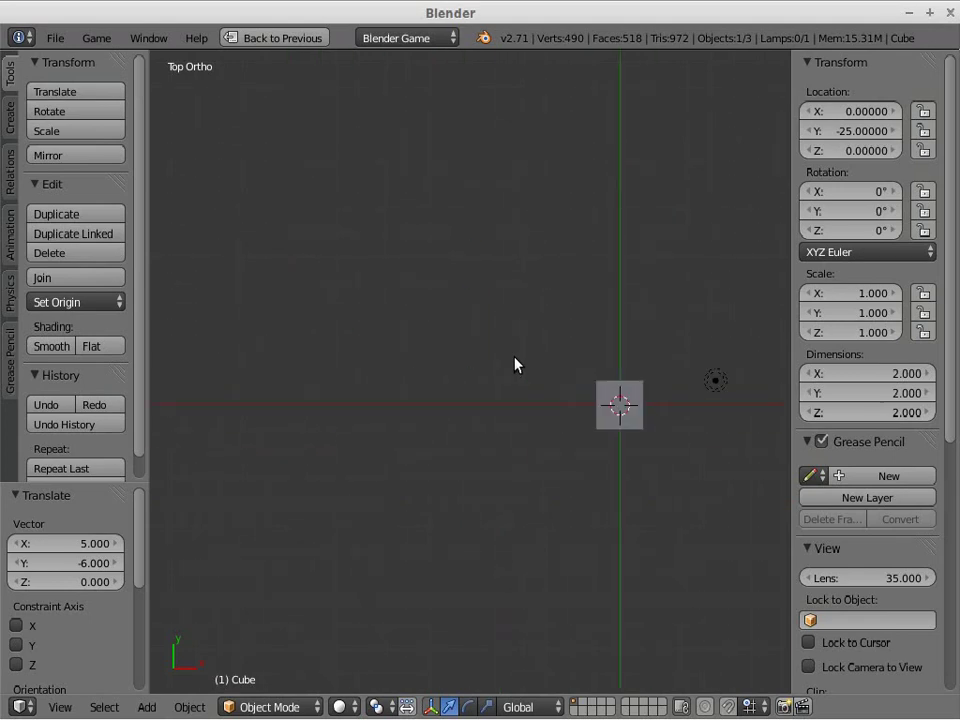
ctrl+scroll(515, 364, right, 3)
ctrl+scroll(515, 364, right, 1)
ctrl+scroll(515, 364, right, 1)
ctrl+scroll(515, 364, right, 3)
ctrl+scroll(515, 364, left, 4)
scroll(515, 364, down, 4)
scroll(515, 364, down, 2)
scroll(515, 364, up, 3)
scroll(515, 364, up, 2)
scroll(515, 364, down, 3)
scroll(515, 364, down, 3)
scroll(514, 364, down, 5)
scroll(514, 364, up, 6)
scroll(514, 364, up, 5)
scroll(514, 364, up, 5)
ctrl+scroll(517, 370, right, 2)
ctrl+scroll(517, 370, right, 2)
ctrl+scroll(517, 370, left, 2)
ctrl+scroll(517, 370, left, 2)
mouse_move(502, 432)
middle_down()
mouse_move(501, 137)
mouse_move(501, 379)
mouse_move(514, 456)
mouse_move(534, 319)
mouse_move(530, 202)
middle_up()
mouse_move(505, 295)
middle_down()
mouse_move(486, 510)
mouse_move(490, 502)
middle_up()
scroll(489, 497, down, 2)
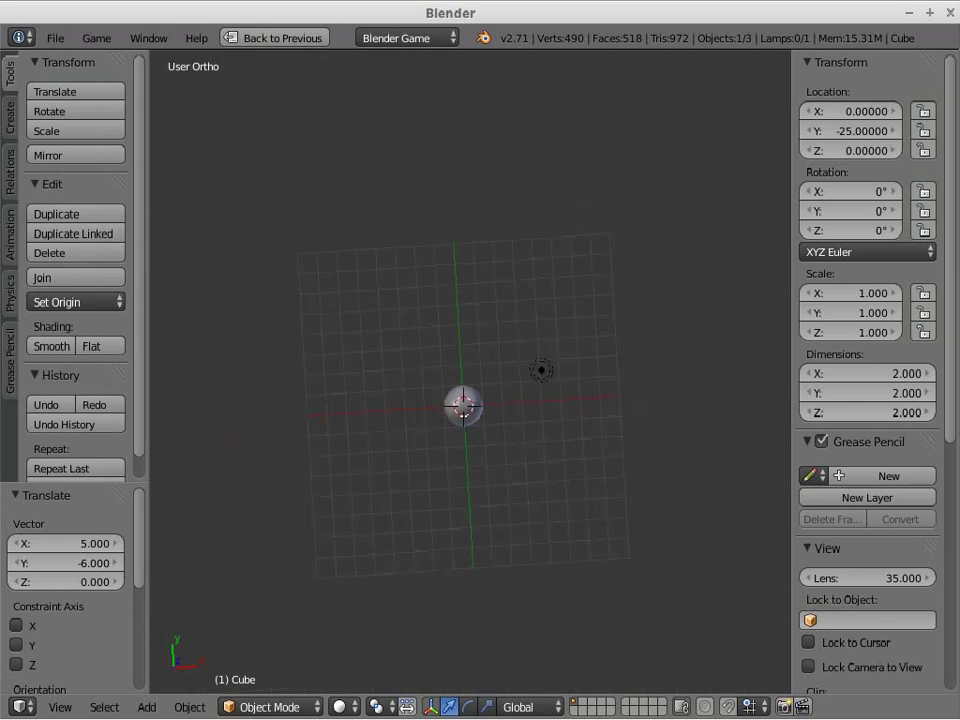
key(p)
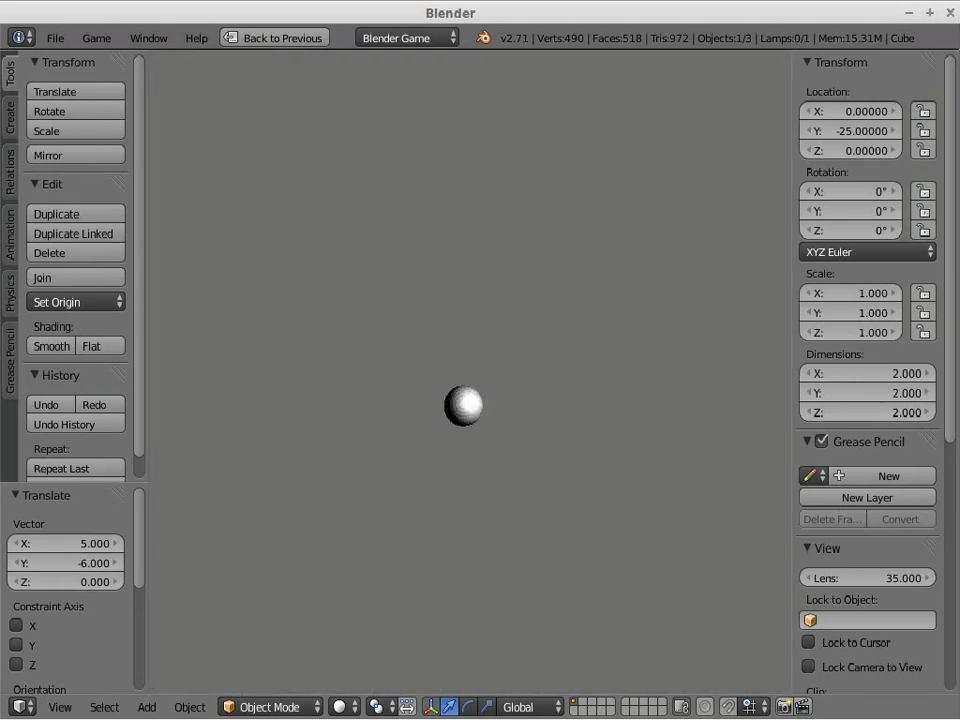
key(Escape)
mouse_move(497, 465)
middle_down()
mouse_move(501, 377)
mouse_move(484, 272)
middle_up()
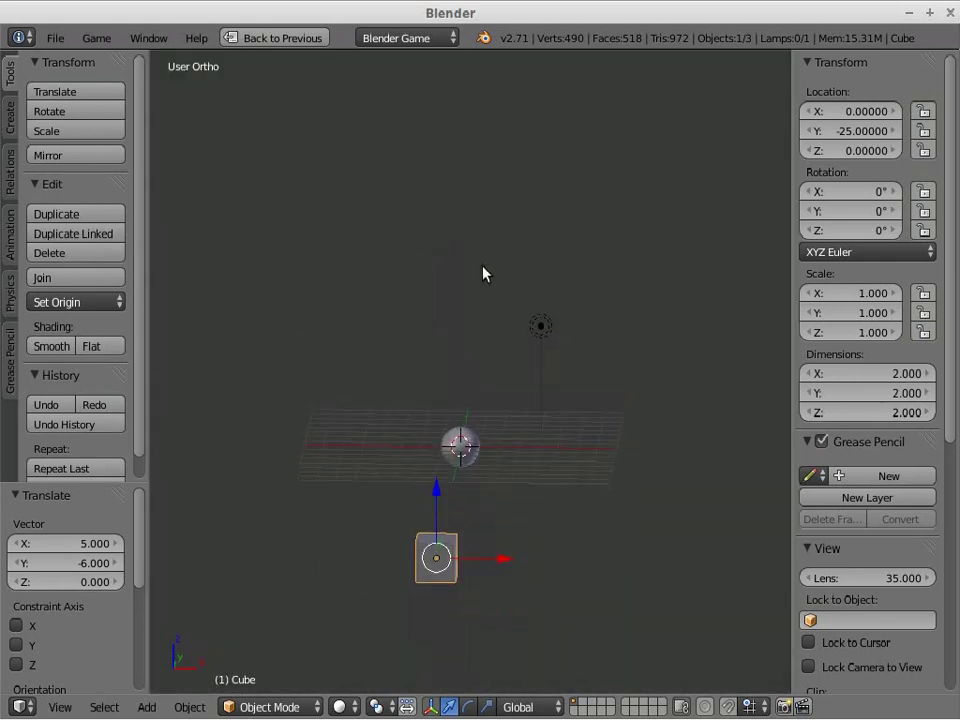
mouse_move(491, 462)
middle_down()
mouse_move(488, 445)
mouse_move(454, 470)
middle_up()
key(KP_1)
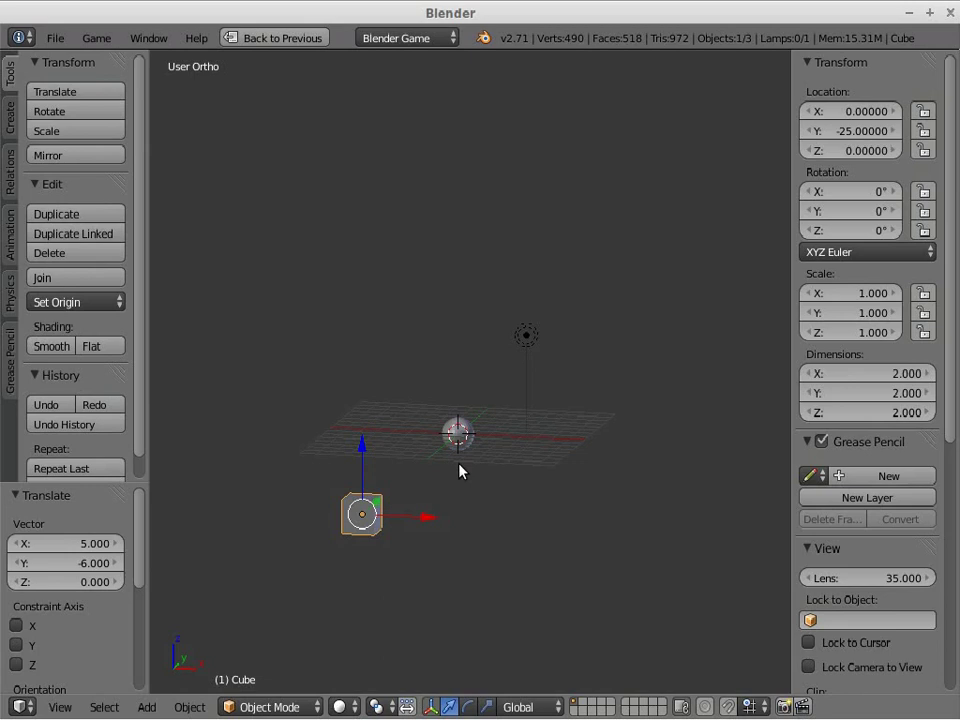
scroll(459, 470, up, 1)
scroll(463, 471, up, 1)
scroll(474, 472, up, 2)
key(KP_7)
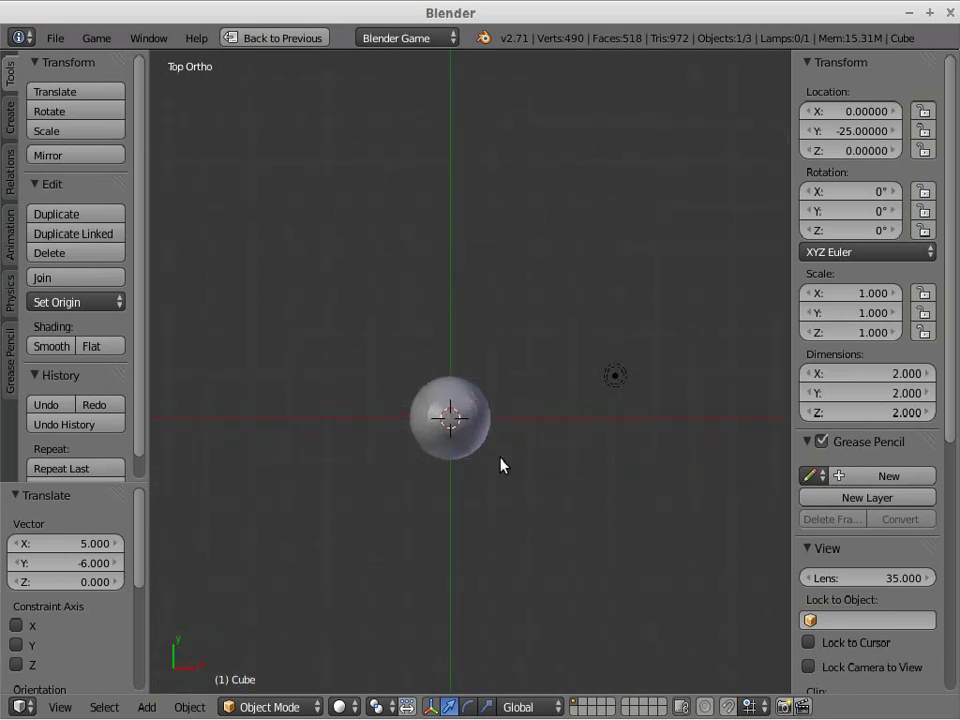
shift+scroll(501, 465, down, 3)
shift+scroll(501, 465, down, 3)
shift+scroll(501, 465, up, 3)
shift+scroll(501, 465, up, 3)
shift+scroll(501, 465, up, 3)
shift+scroll(501, 466, down, 3)
shift+scroll(502, 468, down, 3)
shift+scroll(503, 470, down, 2)
shift+scroll(503, 471, up, 2)
shift+scroll(503, 472, up, 3)
shift+scroll(503, 474, up, 3)
shift+scroll(502, 475, up, 2)
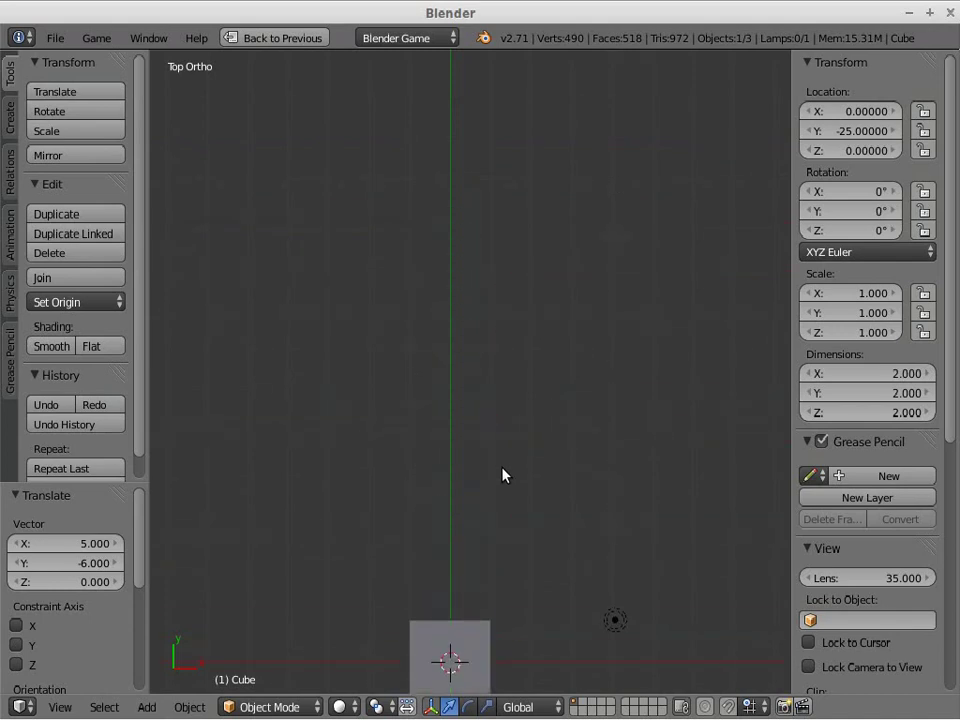
shift+scroll(502, 476, down, 3)
shift+scroll(503, 477, down, 3)
shift+scroll(503, 478, down, 3)
shift+scroll(504, 479, down, 1)
shift+scroll(504, 479, up, 1)
shift+scroll(505, 480, up, 1)
shift+scroll(504, 480, up, 2)
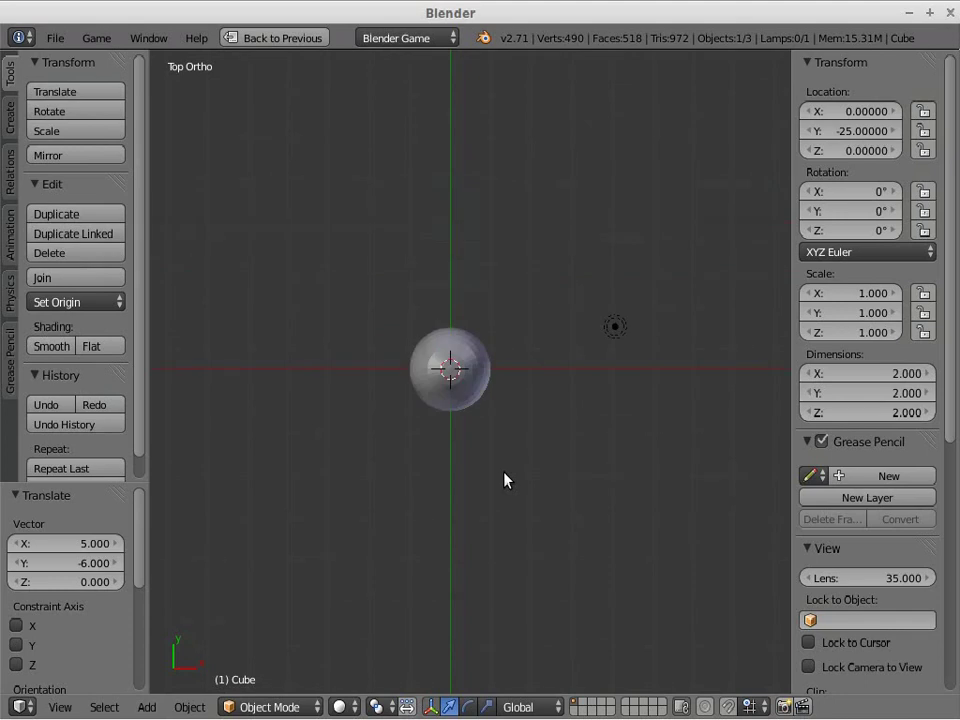
Restore the layout, select the sphere and reset its Cube LOD distance to 0.010
key(ctrl+Up)
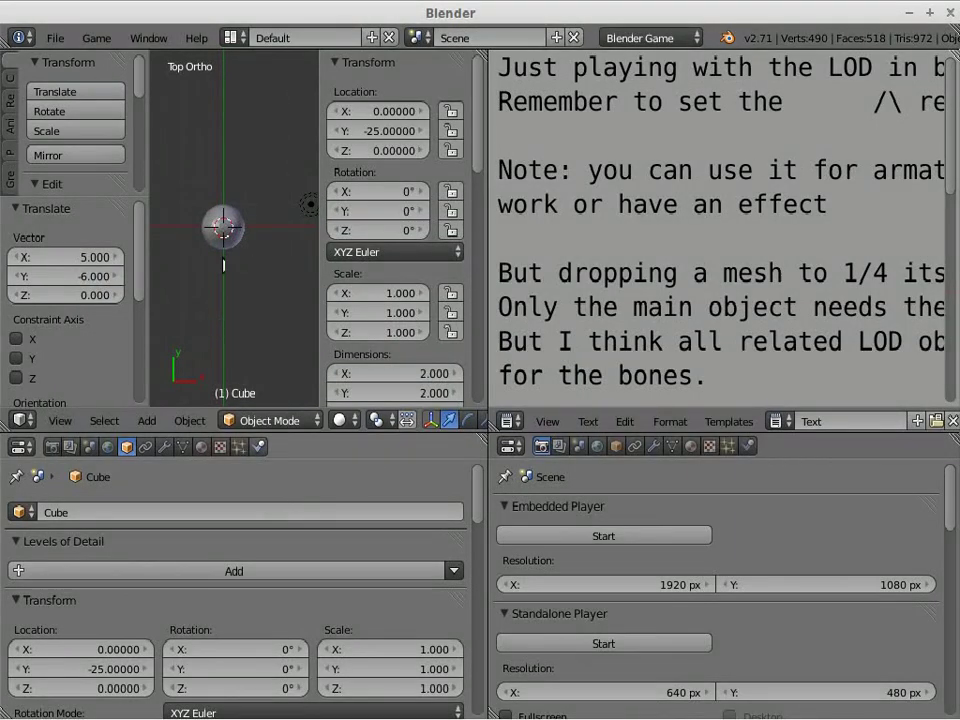
click(226, 238)
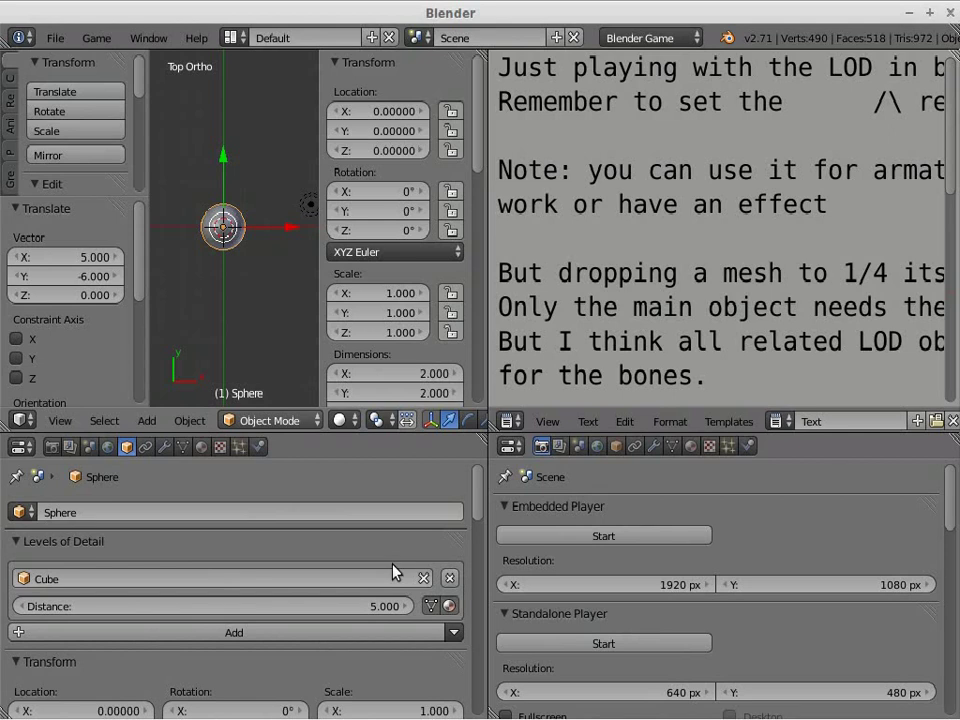
click(390, 606)
key(BackSpace)
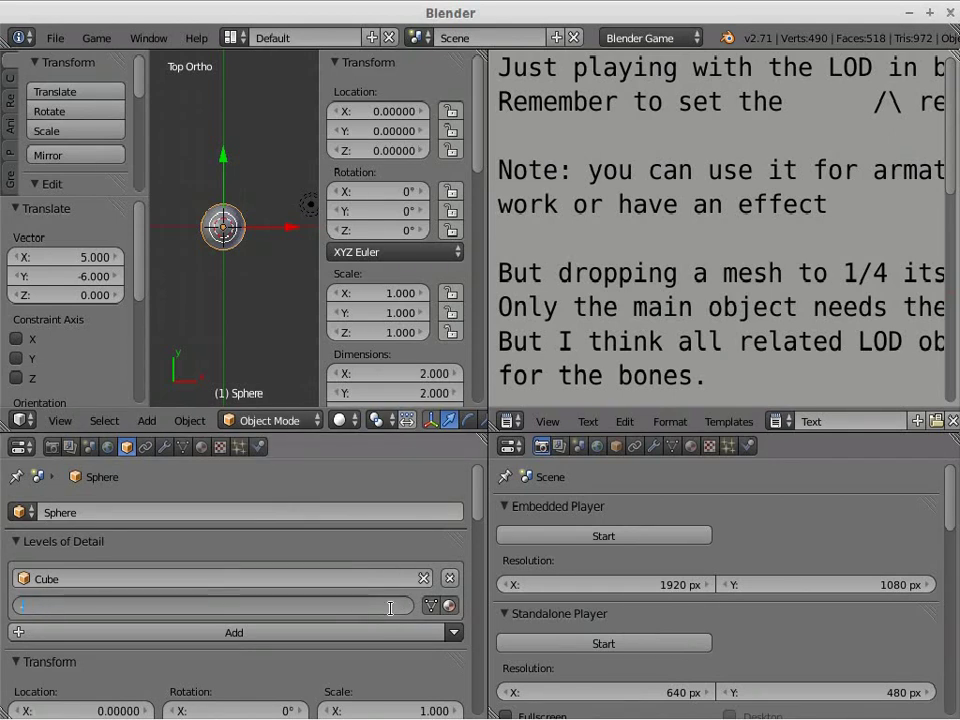
text(5)
key(Return)
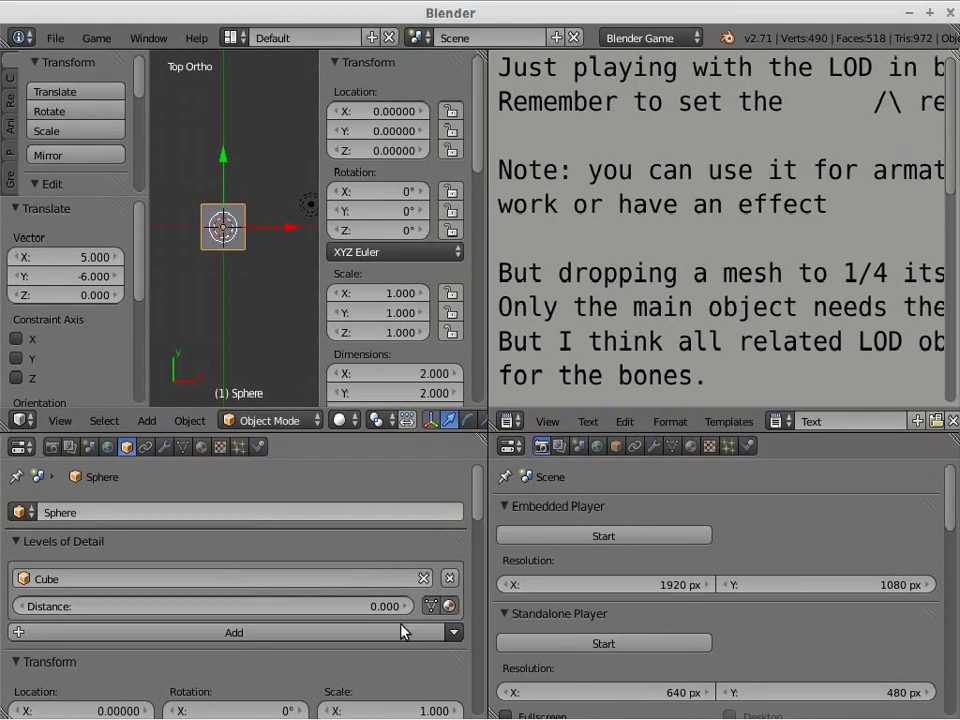
scroll(227, 261, up, 1)
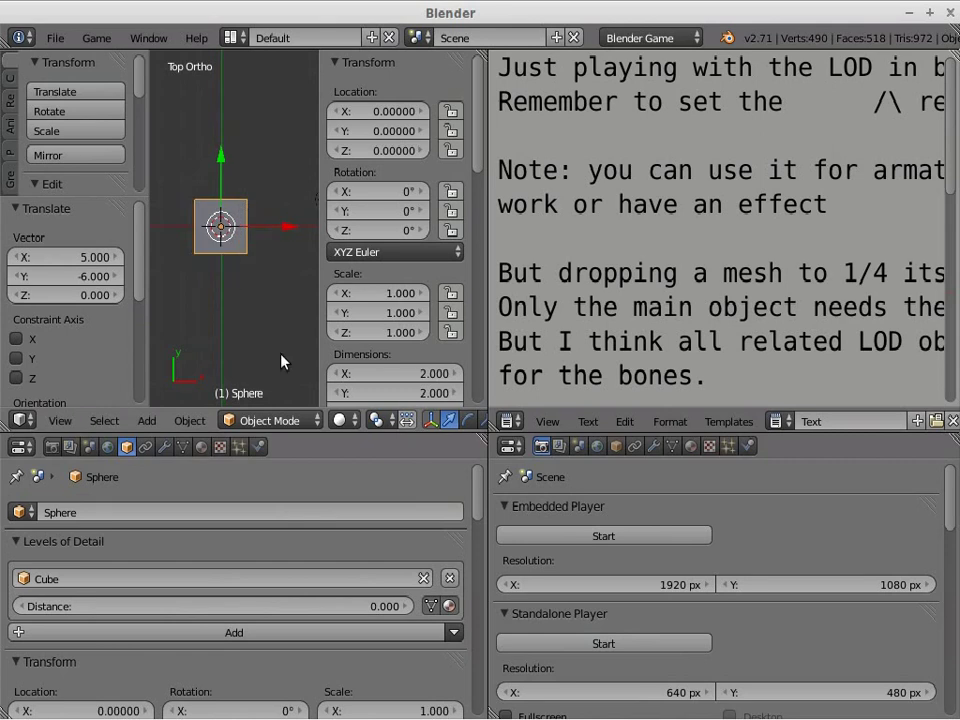
click(385, 609)
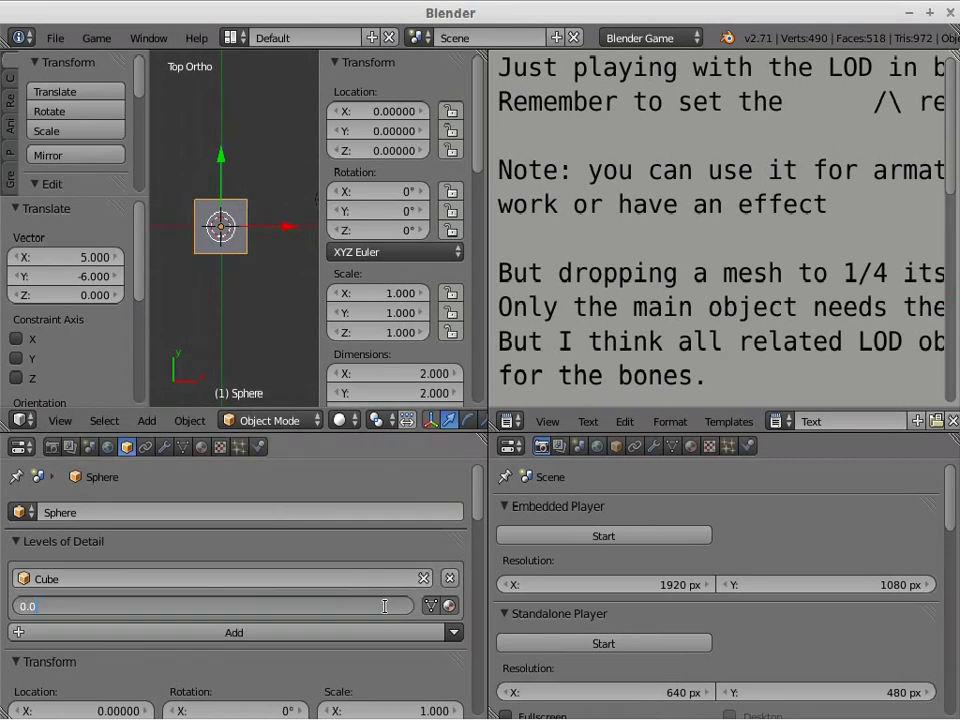
key(Return)
Hide the sidebar and tool shelf, then set the Cube LOD distance to 1
scroll(214, 240, up, 1)
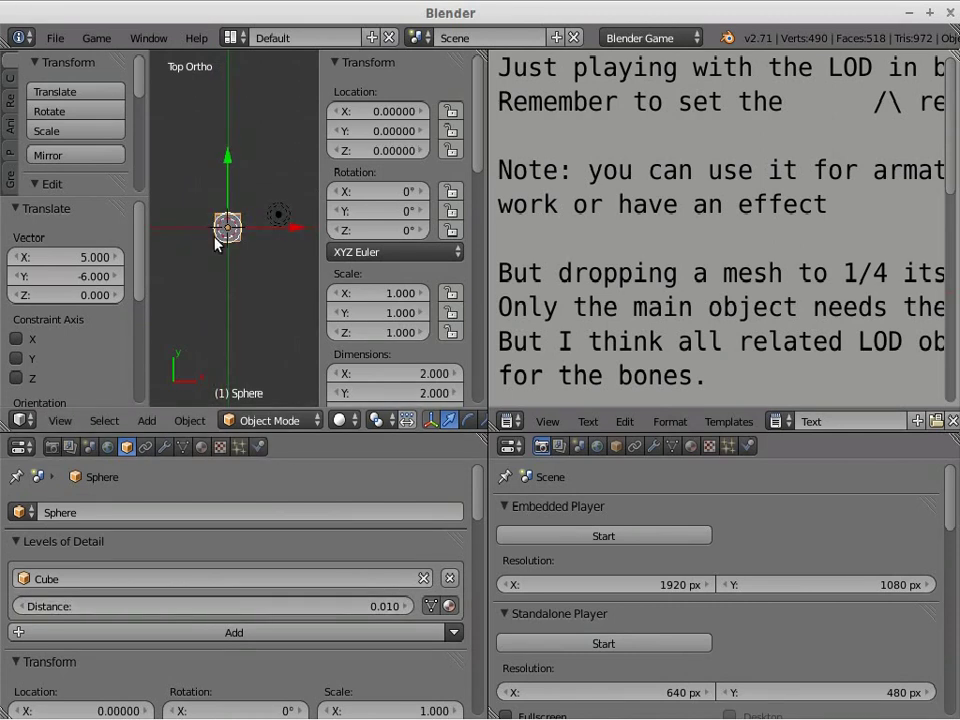
scroll(216, 240, up, 2)
scroll(218, 245, up, 3)
scroll(221, 251, up, 2)
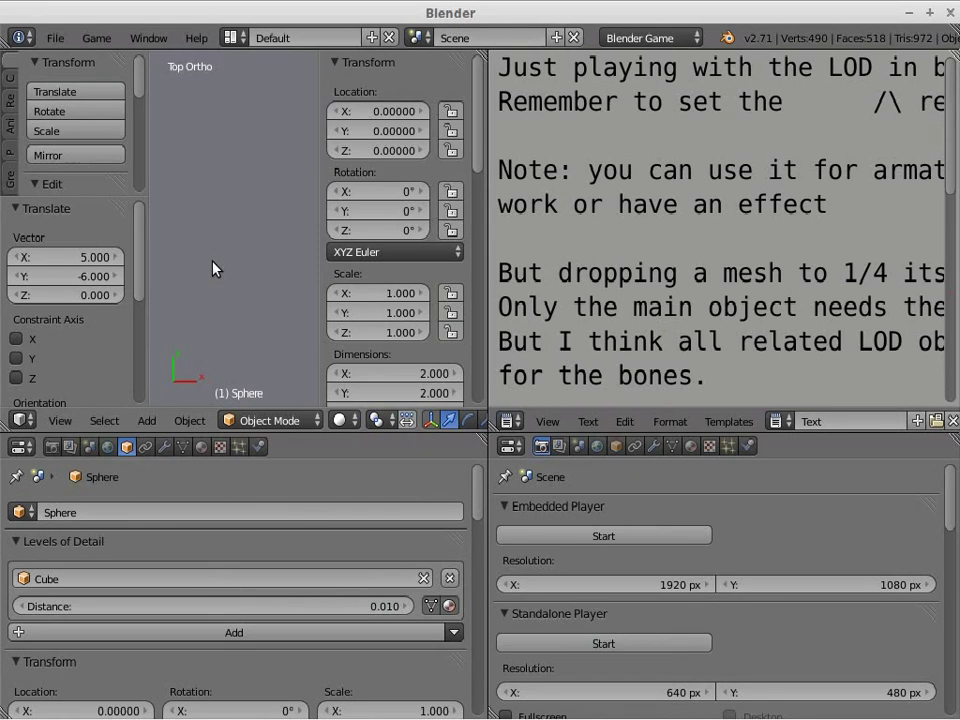
key(n)
key(t)
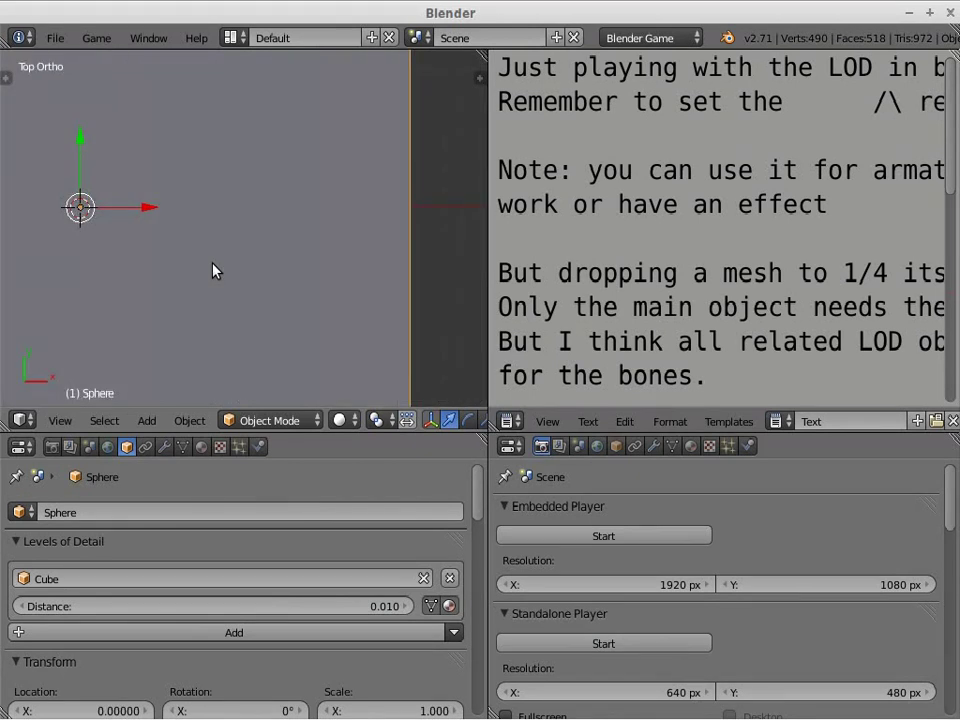
scroll(213, 272, down, 2)
scroll(216, 280, down, 3)
scroll(220, 285, down, 2)
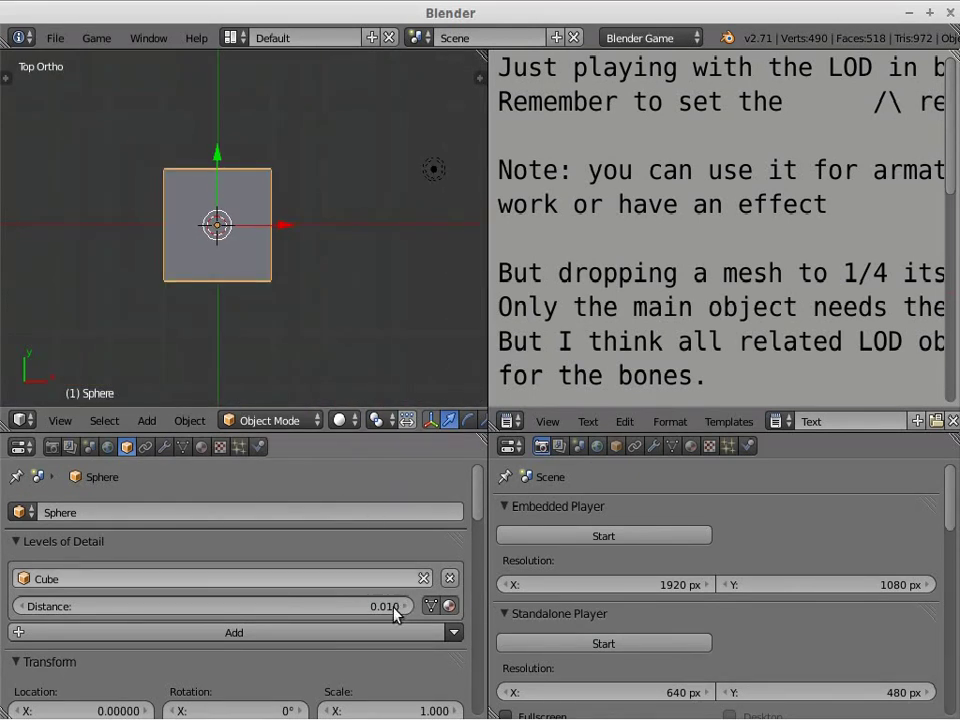
click(386, 606)
text(1)
key(Return)
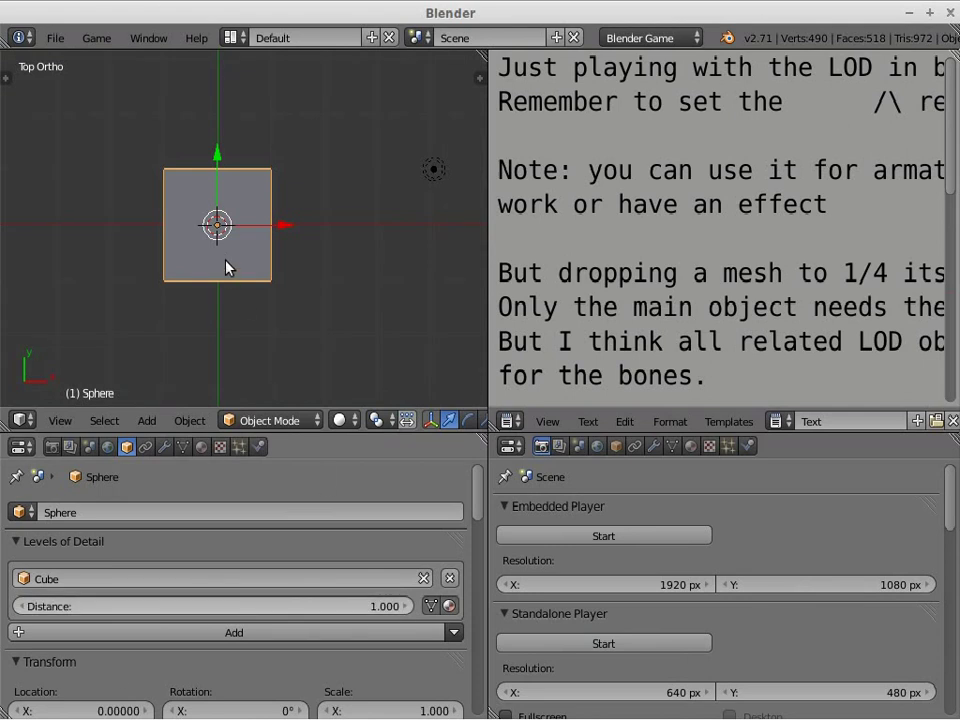
scroll(214, 243, up, 5)
scroll(213, 245, up, 3)
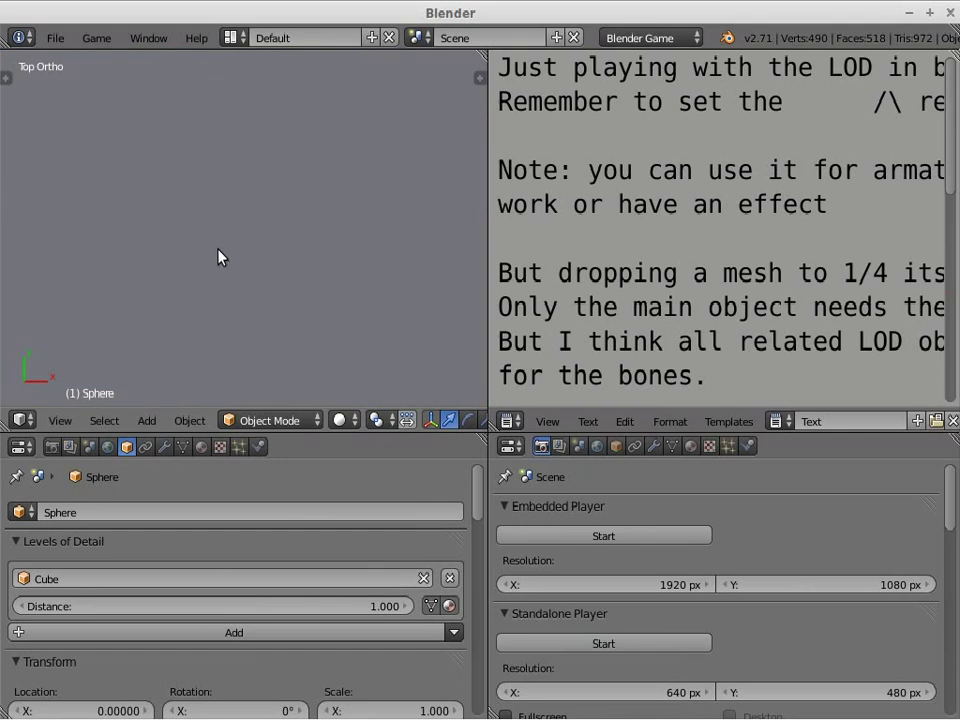
scroll(222, 270, down, 3)
mouse_move(225, 283)
middle_down()
mouse_move(197, 186)
mouse_move(193, 262)
middle_up()
key(KP_1)
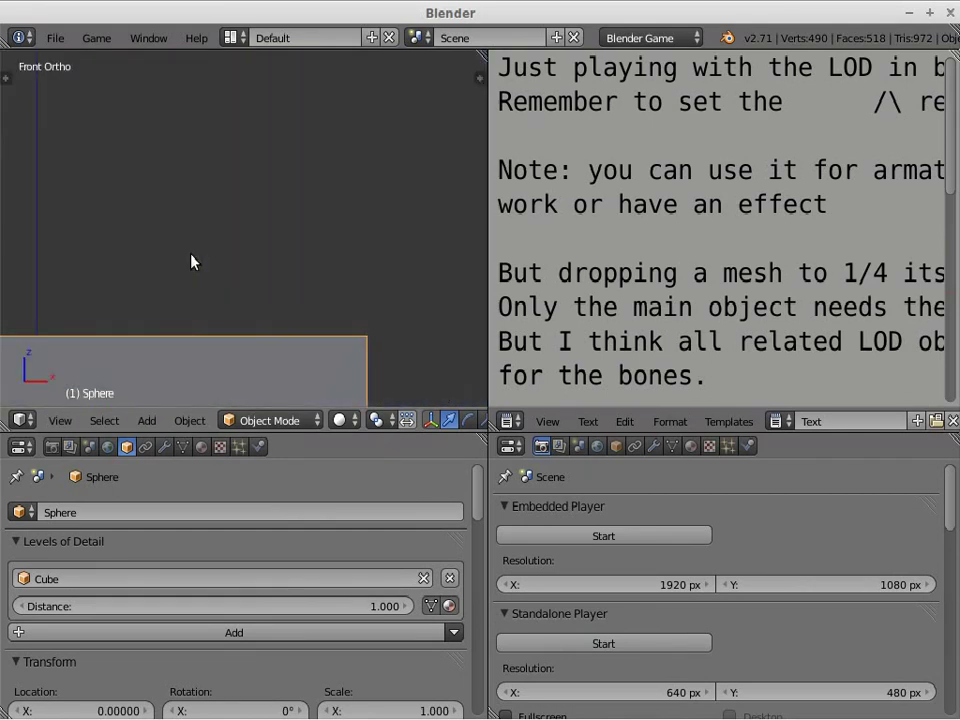
shift+scroll(197, 268, down, 3)
shift+scroll(203, 278, down, 2)
scroll(205, 281, down, 2)
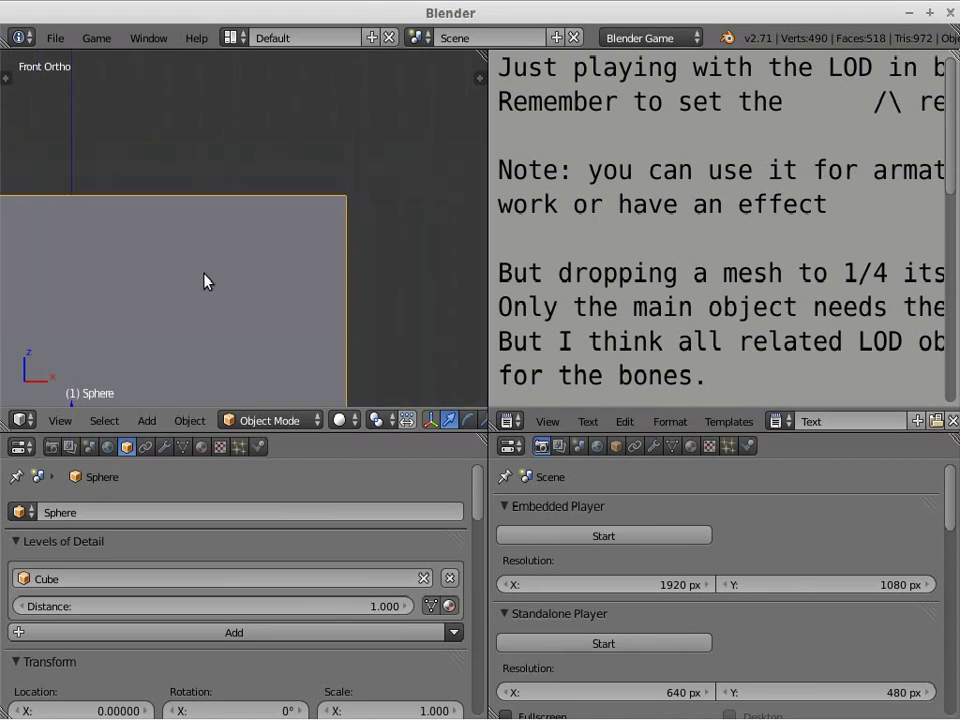
key(KP_7)
shift+scroll(211, 277, up, 3)
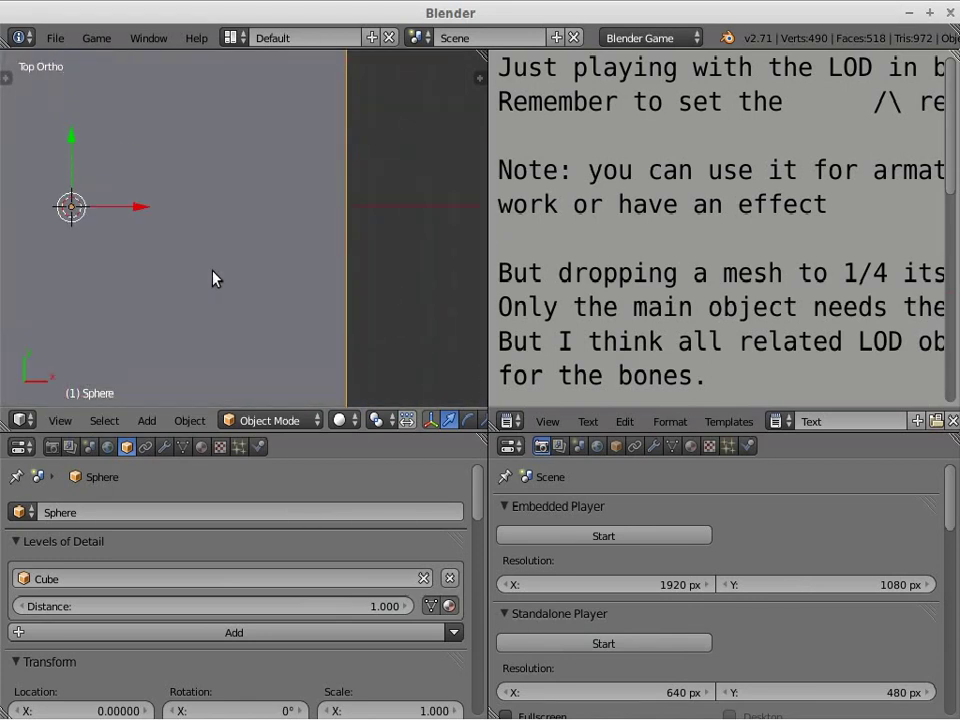
ctrl+scroll(213, 277, up, 4)
ctrl+scroll(213, 278, down, 3)
ctrl+scroll(213, 278, down, 2)
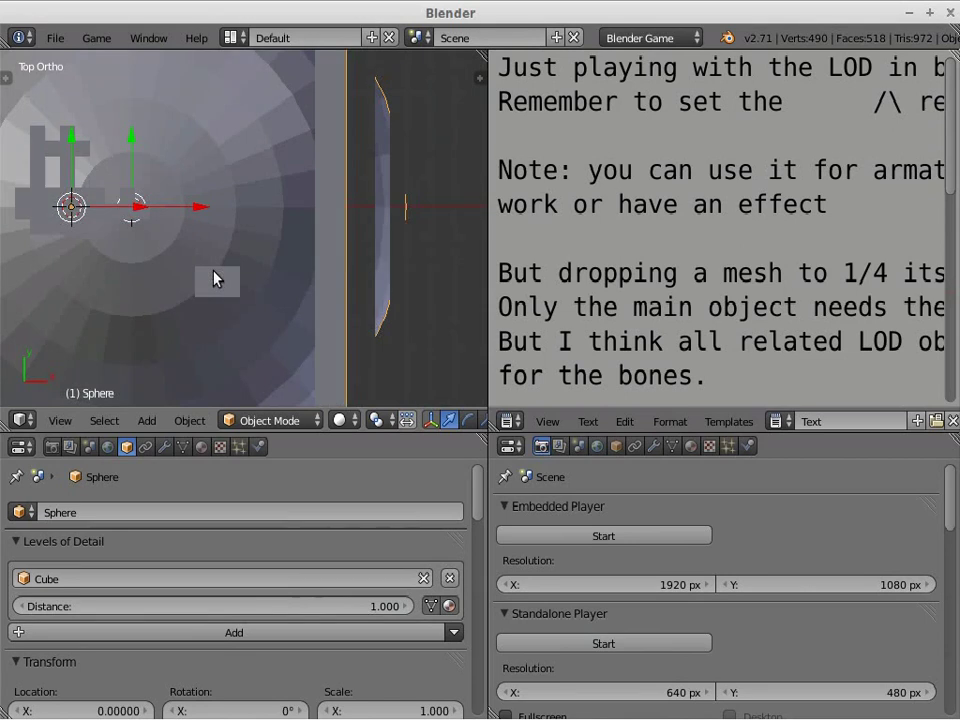
ctrl+scroll(213, 278, up, 3)
scroll(213, 278, down, 5)
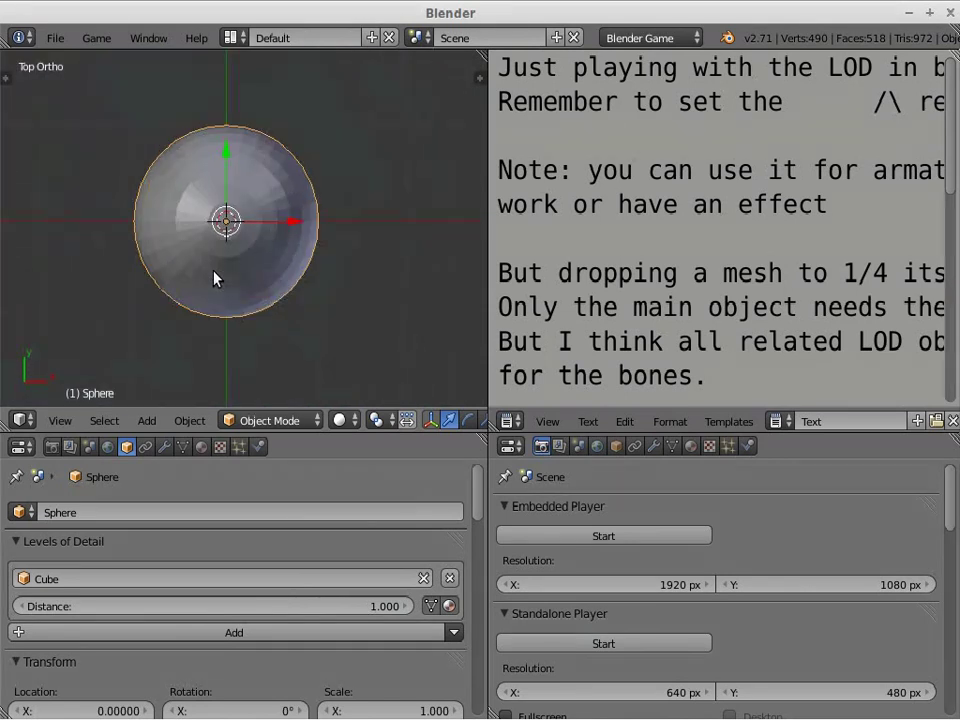
scroll(213, 278, down, 8)
scroll(213, 279, up, 2)
ctrl+scroll(218, 283, down, 3)
ctrl+scroll(218, 283, up, 3)
ctrl+scroll(218, 284, down, 4)
ctrl+scroll(218, 284, up, 1)
ctrl+scroll(218, 284, up, 2)
ctrl+scroll(218, 284, up, 1)
key(KP_1)
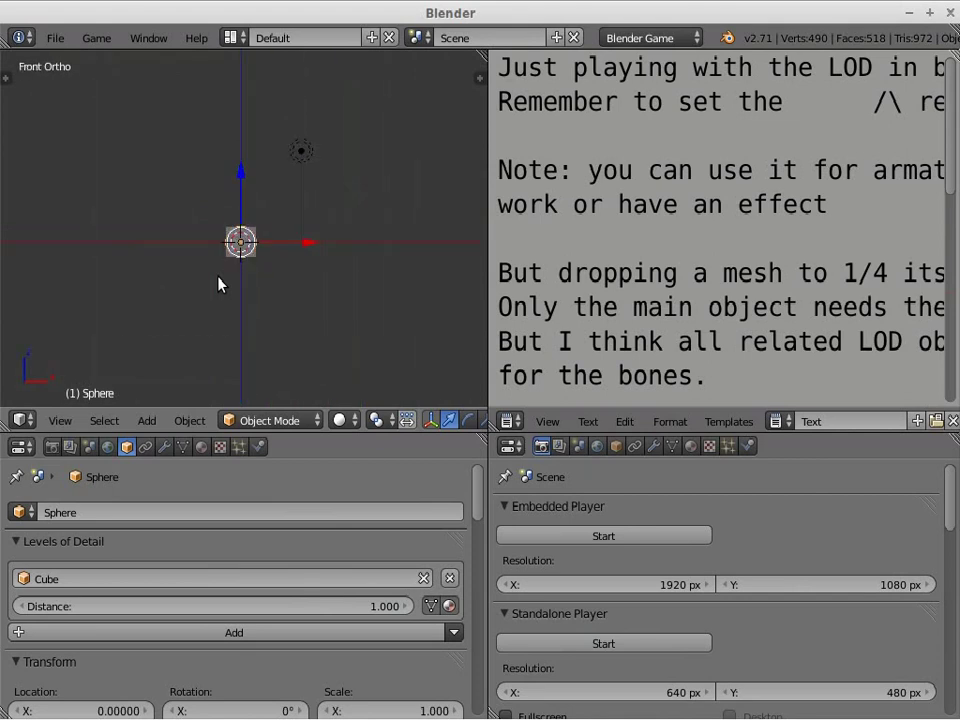
shift+scroll(225, 291, up, 4)
middle_drag(279, 272, 266, 303)
shift+scroll(266, 300, up, 1)
shift+scroll(266, 300, down, 2)
shift+scroll(266, 300, down, 3)
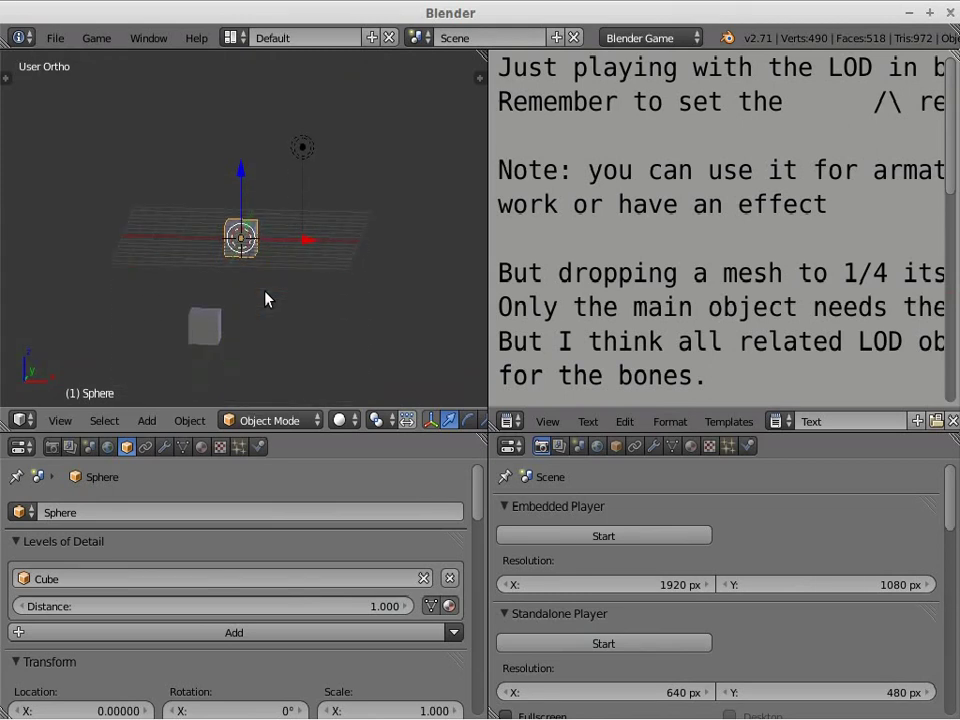
shift+scroll(266, 300, down, 1)
key(KP_7)
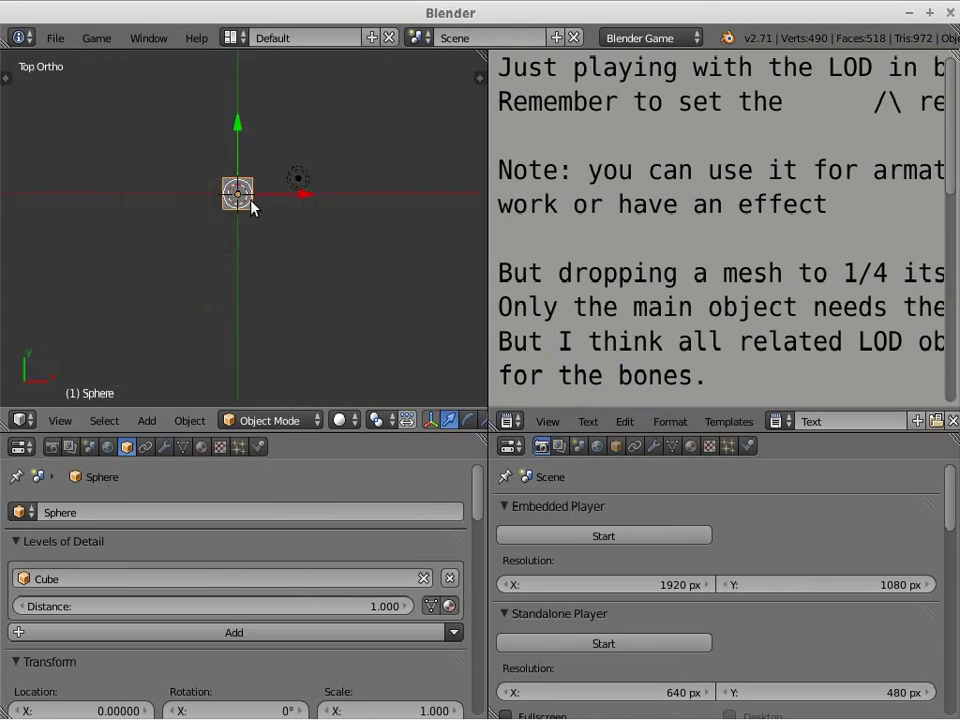
scroll(245, 195, up, 5)
ctrl+scroll(246, 197, up, 3)
shift+scroll(266, 205, up, 4)
shift+scroll(295, 217, up, 1)
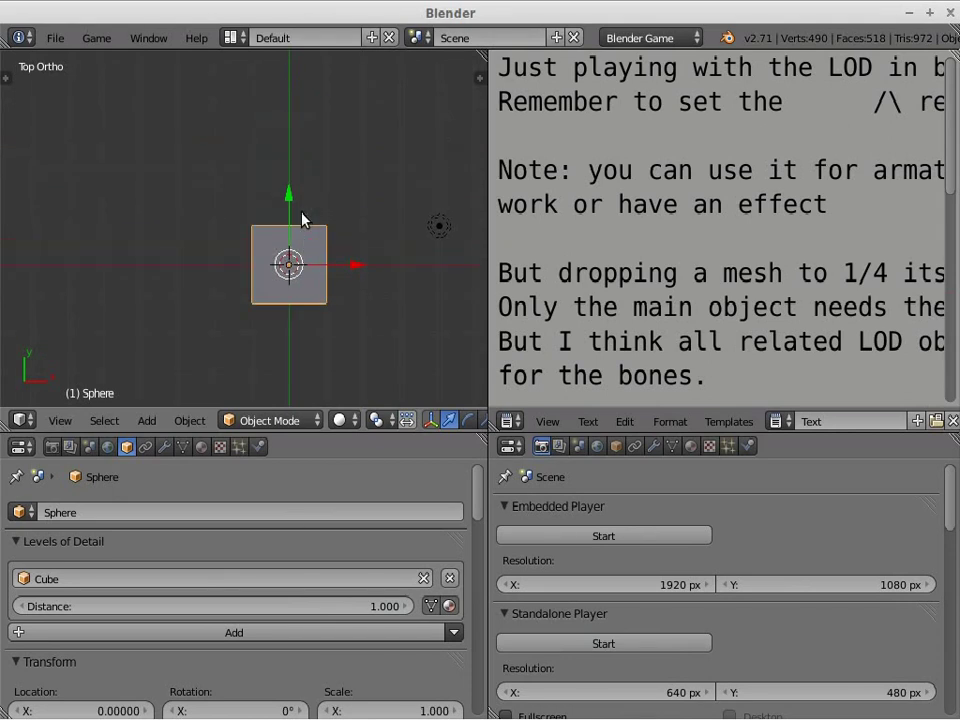
scroll(311, 250, up, 1)
scroll(309, 253, up, 1)
ctrl+scroll(295, 242, down, 3)
shift+scroll(281, 231, down, 3)
shift+scroll(268, 225, up, 1)
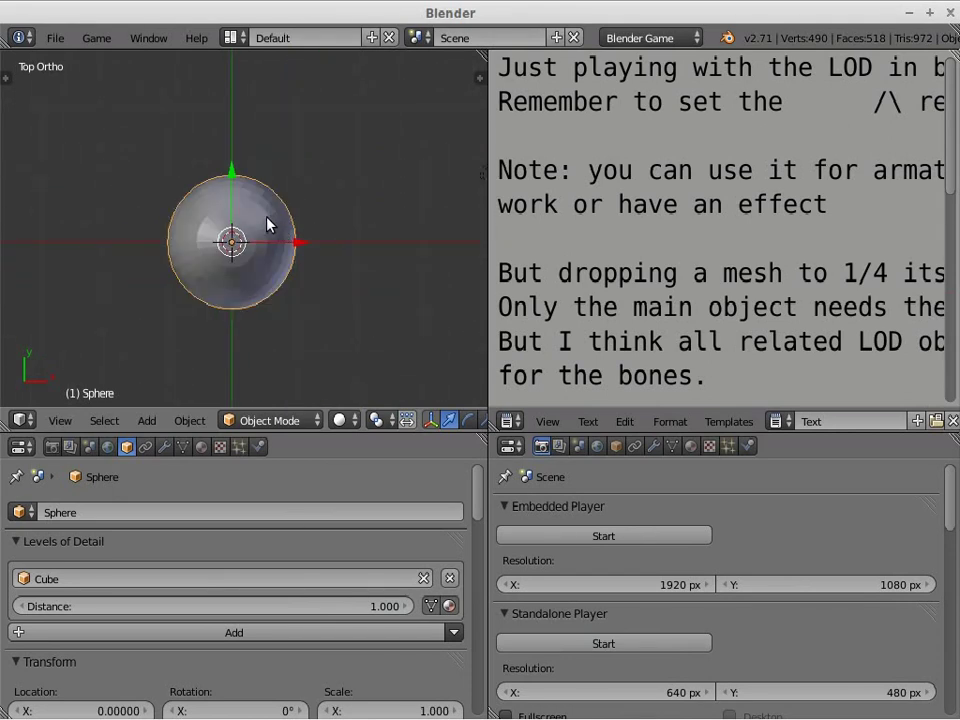
click(867, 207)
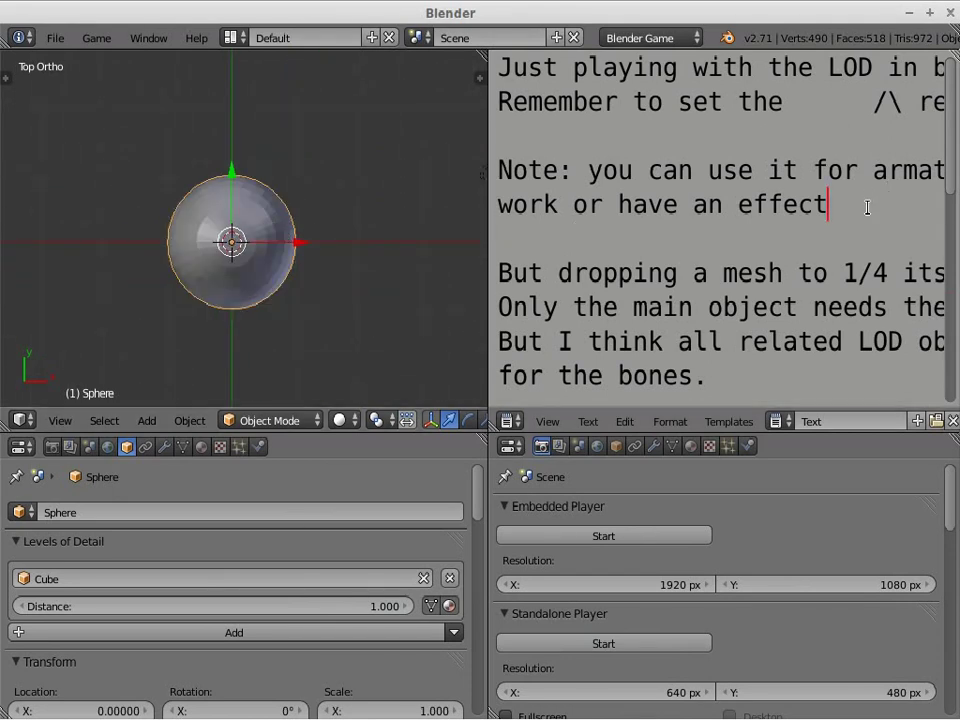
Maximize the notes editor and scroll to the end of the text
key(ctrl+Up)
scroll(868, 208, down, 1)
scroll(606, 551, down, 3)
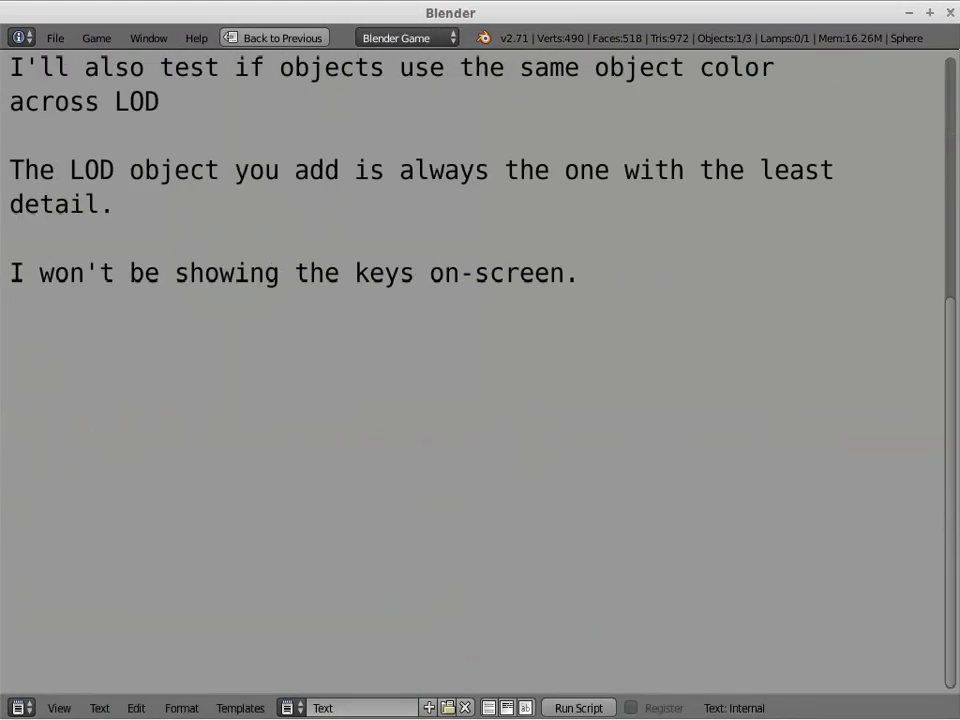
scroll(292, 375, up, 3)
scroll(458, 510, up, 1)
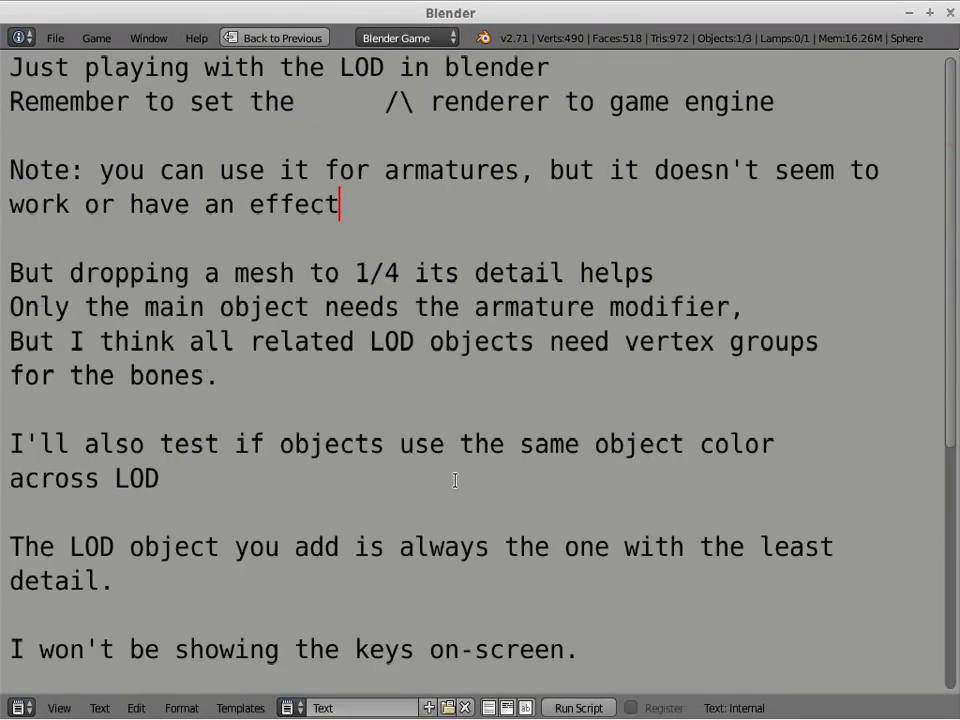
scroll(455, 481, down, 1)
scroll(455, 481, down, 1)
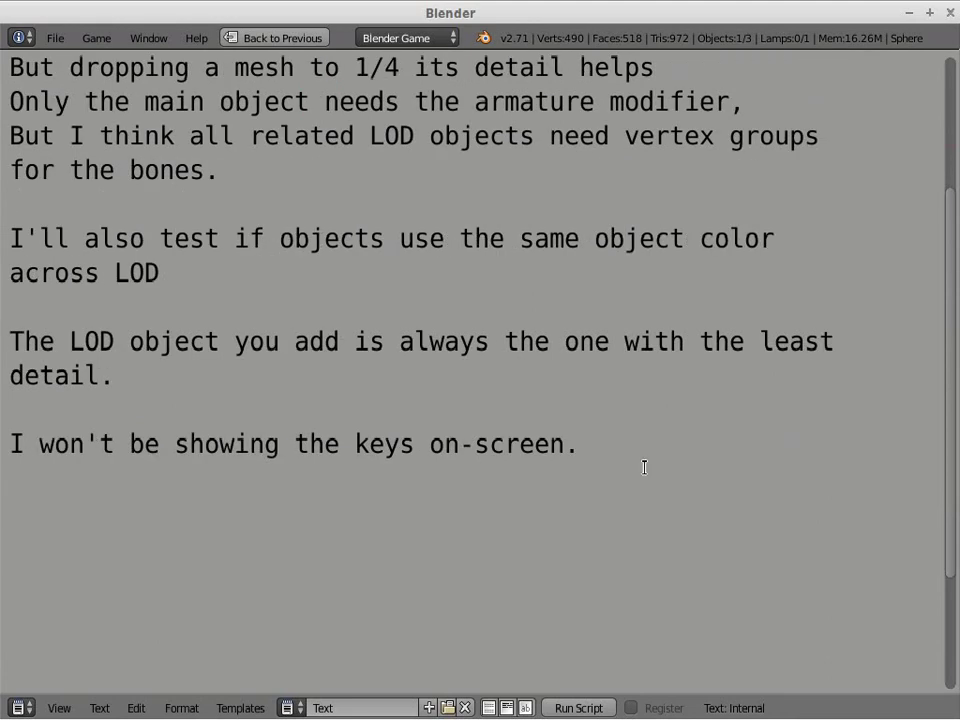
Add a new line: 'LOD seems to be dependan on the camera center?'
key(Return)
key(Return)
text(LOD se)
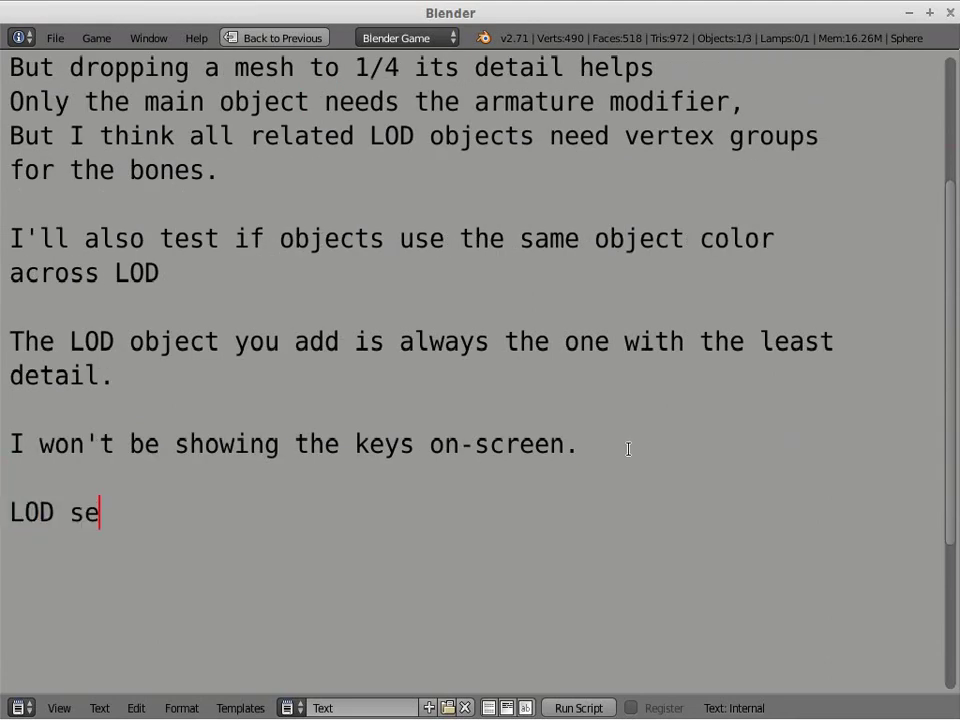
text(ems to be dependan  on the camera center?)
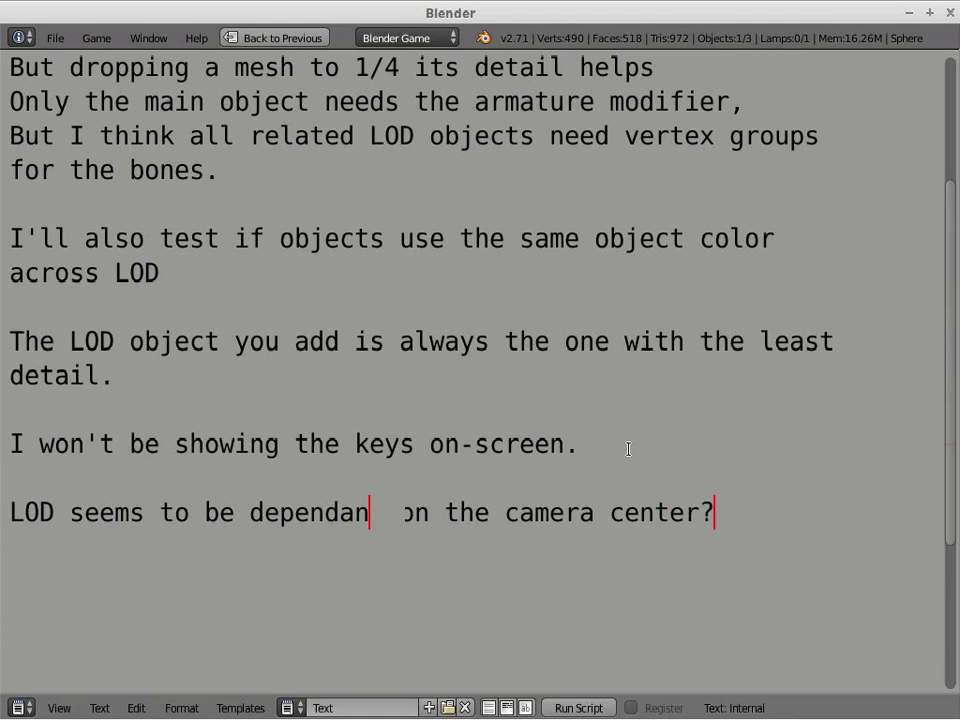
Restore the normal multi-area layout and zoom the viewport on the sphere
key(ctrl+Up)
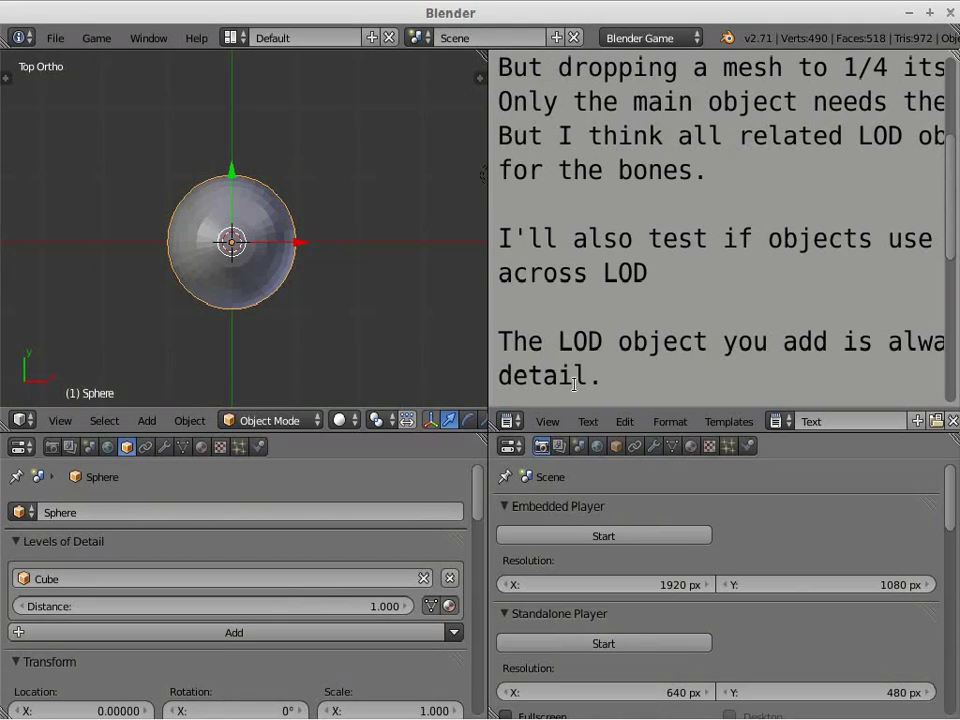
ctrl+scroll(312, 283, up, 3)
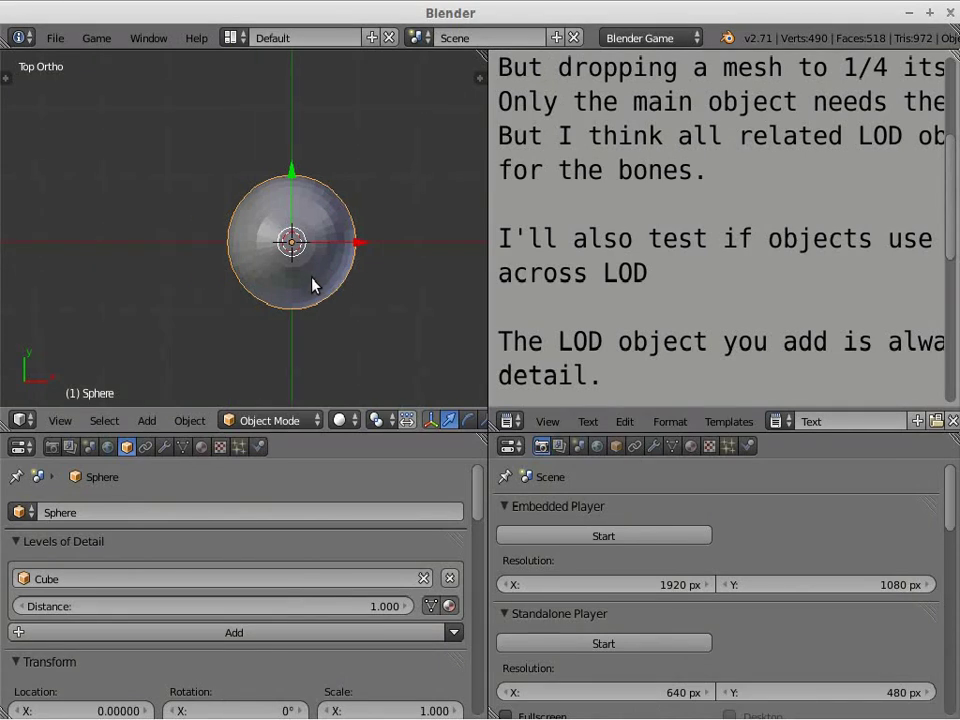
scroll(315, 285, up, 2)
scroll(331, 270, up, 3)
scroll(331, 270, down, 3)
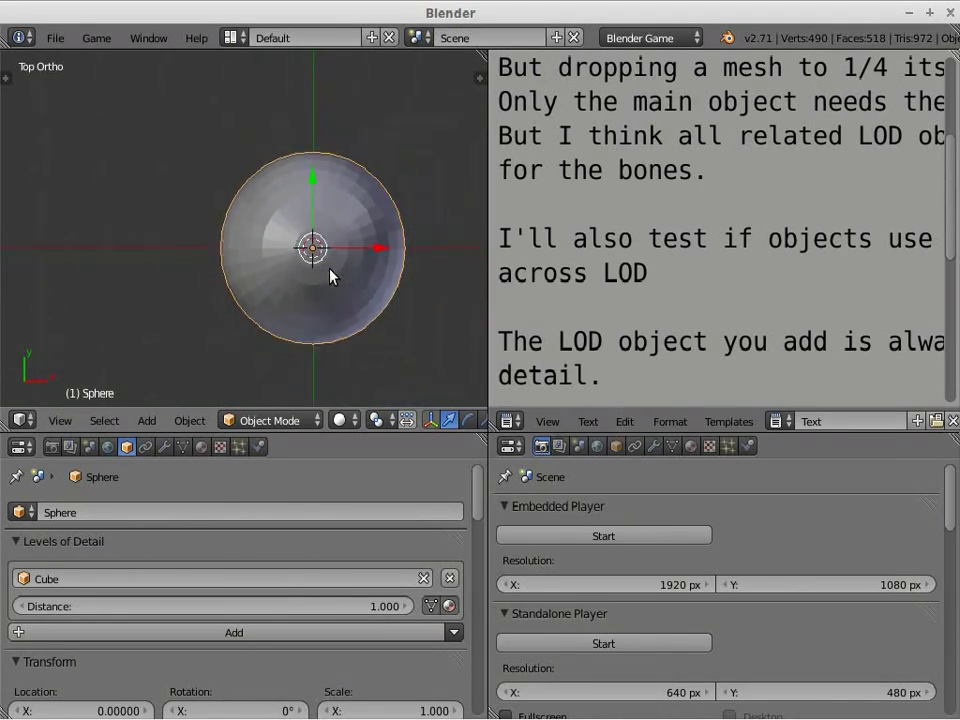
Switch to front view and pan the sphere side to side to watch the Cube LOD swap
key(KP_1)
mouse_move(352, 257)
middle_down()
mouse_move(377, 234)
mouse_move(298, 253)
mouse_move(320, 246)
middle_up()
key(ctrl+KP_6)
key(ctrl+KP_6)
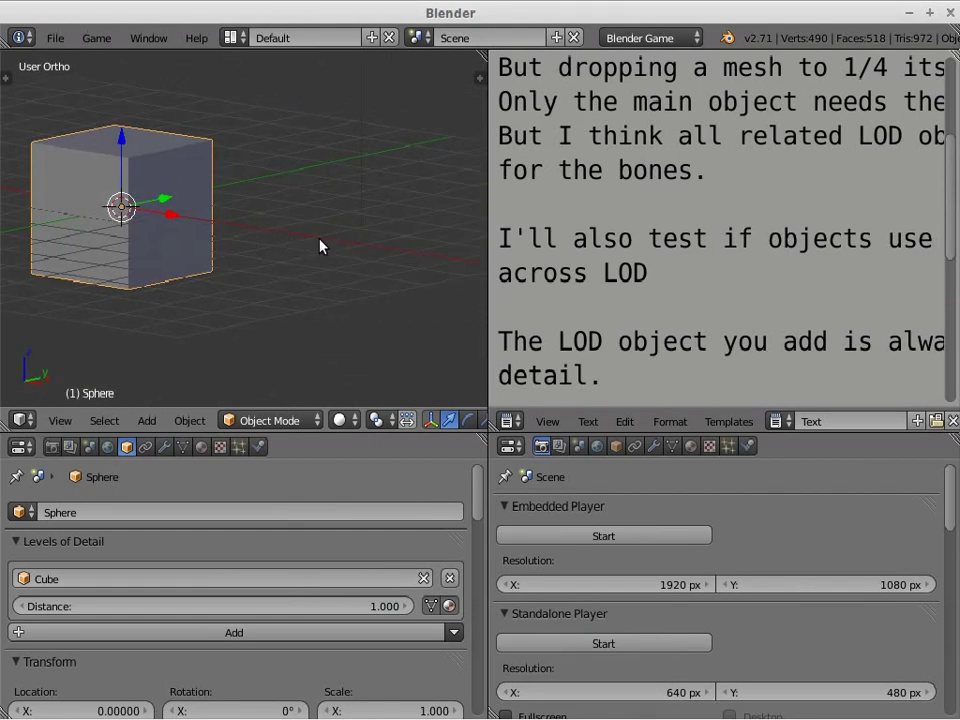
key(ctrl+KP_4)
key(ctrl+KP_4)
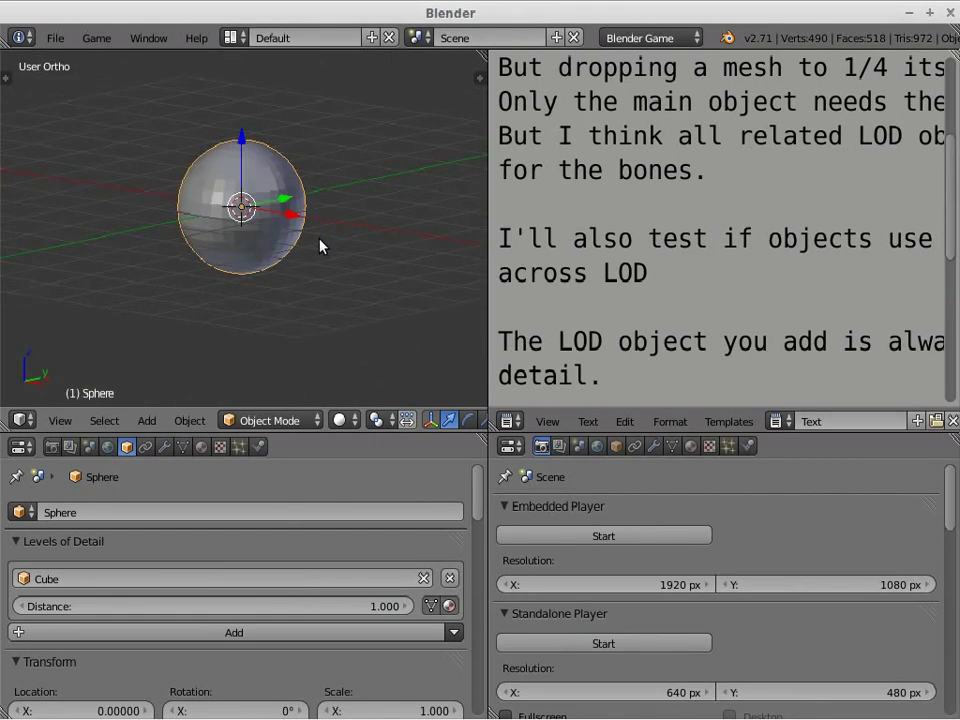
key(ctrl+KP_4)
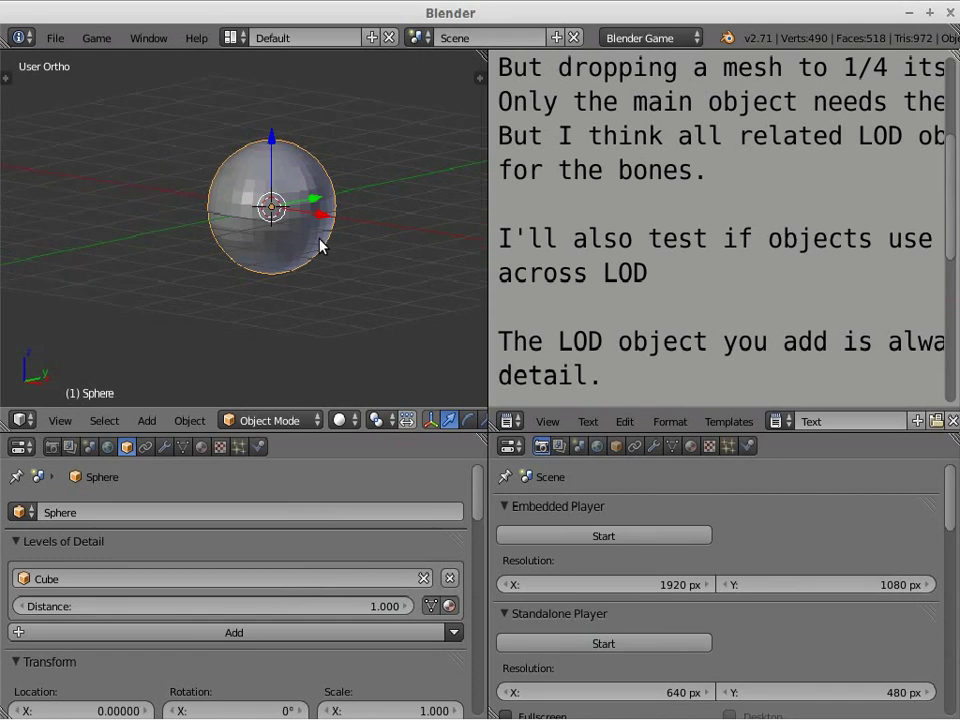
key(ctrl+KP_4)
key(ctrl+KP_6)
scroll(320, 245, down, 2)
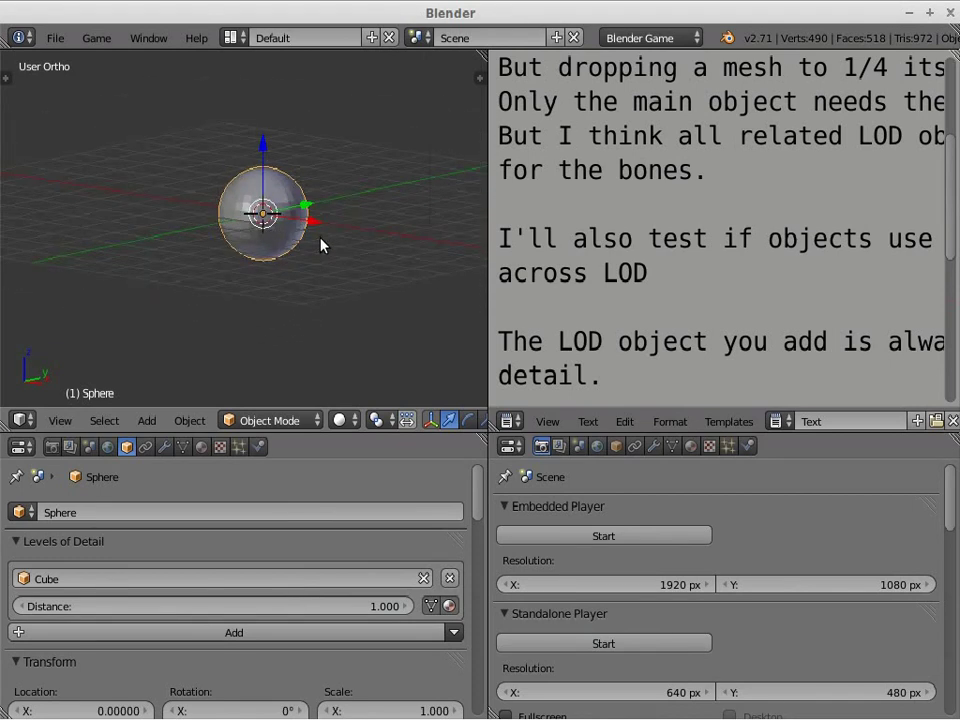
scroll(320, 245, up, 2)
key(ctrl+KP_4)
key(ctrl+KP_6)
key(ctrl+KP_6)
key(ctrl+KP_6)
key(ctrl+KP_4)
key(ctrl+KP_4)
key(ctrl+KP_4)
key(ctrl+KP_4)
key(ctrl+KP_4)
key(ctrl+KP_6)
key(ctrl+KP_6)
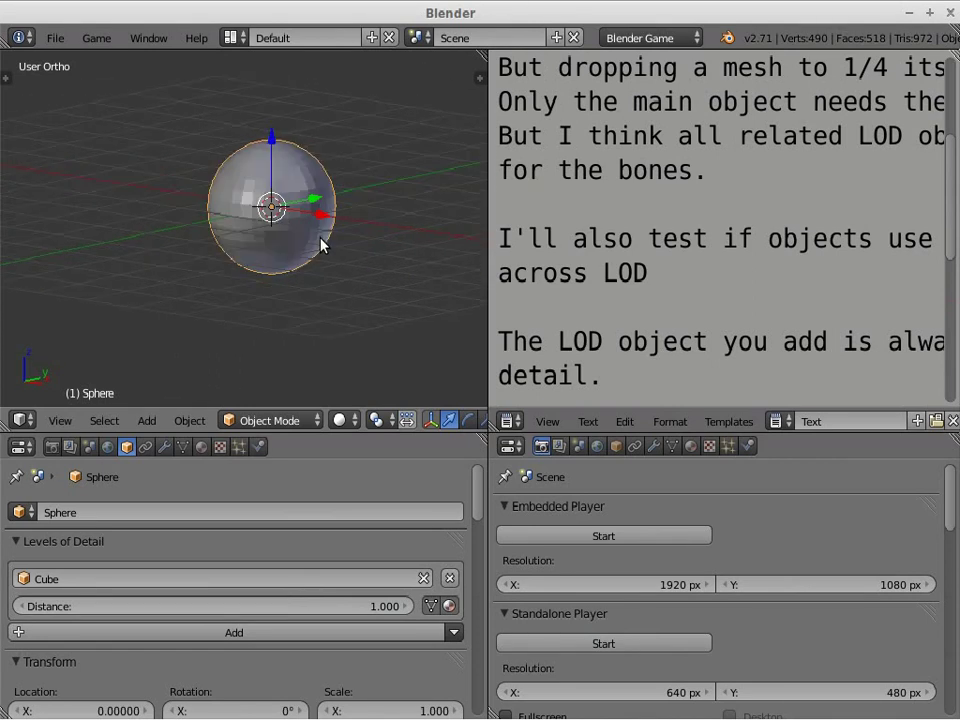
Zoom in and out repeatedly to preview the sphere's Cube level of detail at 1.000
scroll(320, 245, down, 2)
scroll(320, 245, down, 2)
scroll(320, 245, down, 2)
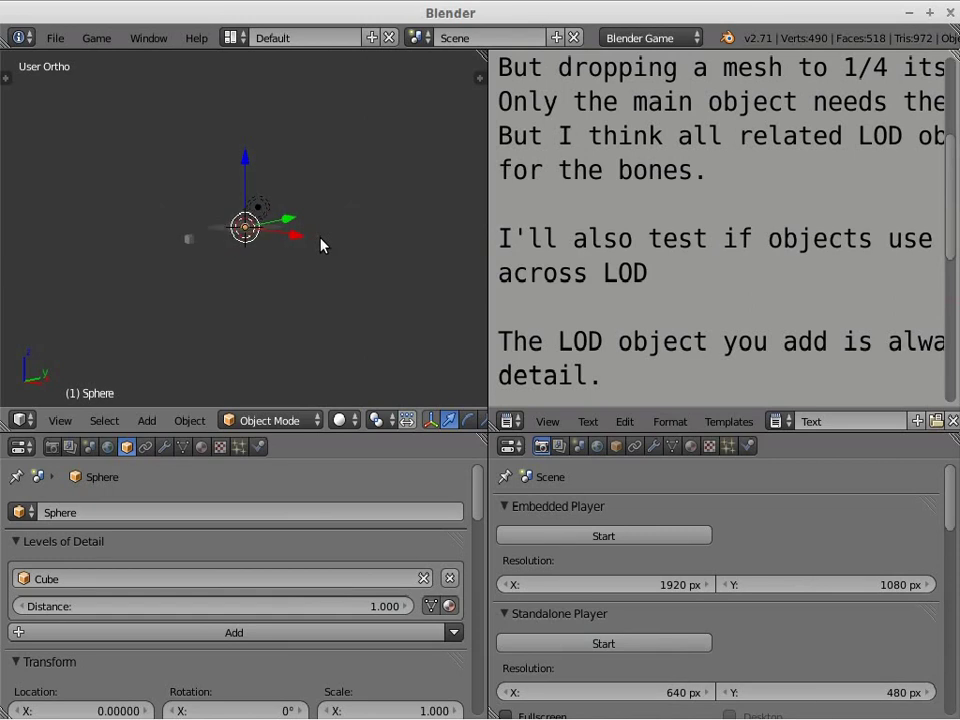
scroll(320, 245, up, 2)
scroll(320, 245, up, 2)
scroll(320, 245, up, 2)
scroll(320, 245, up, 1)
scroll(320, 245, up, 2)
scroll(320, 245, up, 2)
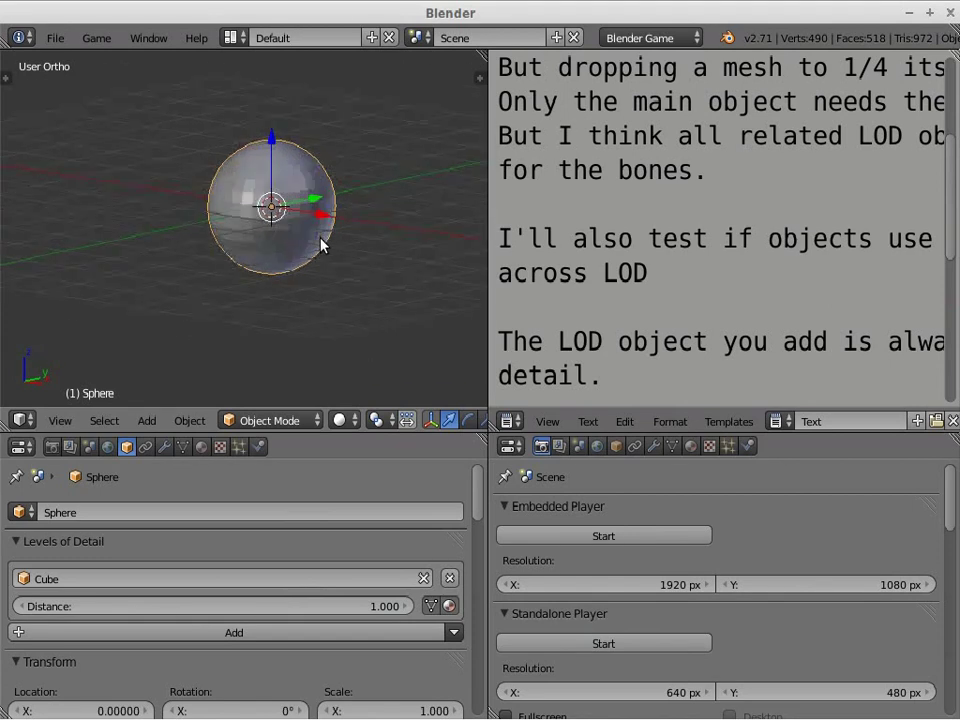
scroll(320, 245, up, 2)
scroll(320, 245, up, 2)
scroll(320, 245, down, 2)
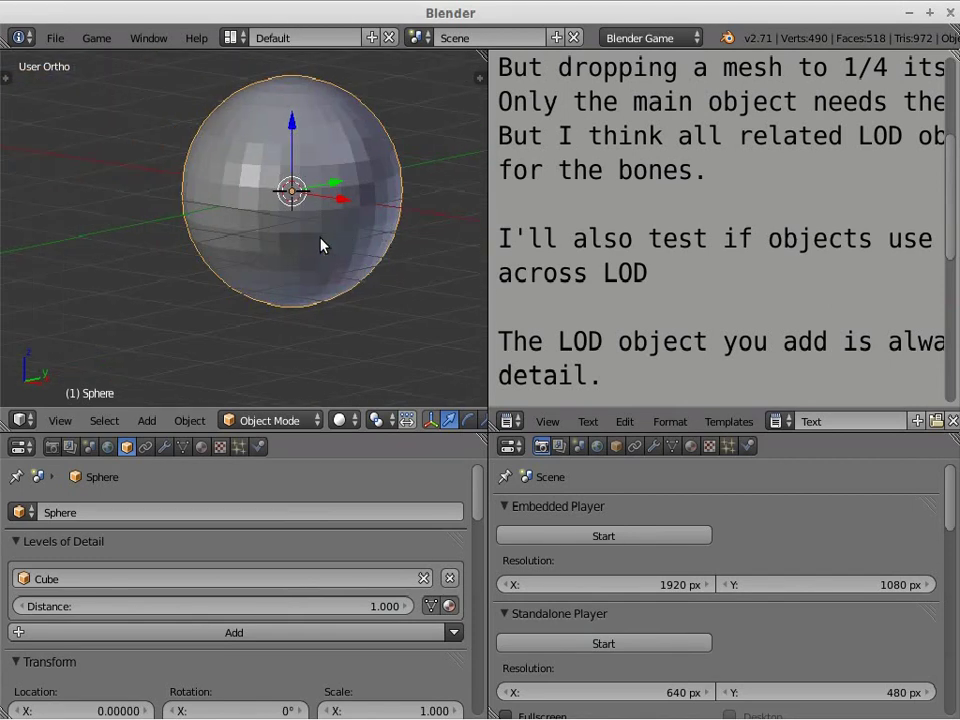
scroll(320, 245, up, 2)
ctrl+scroll(320, 245, up, 3)
ctrl+scroll(320, 245, up, 1)
scroll(320, 245, down, 1)
scroll(321, 242, down, 2)
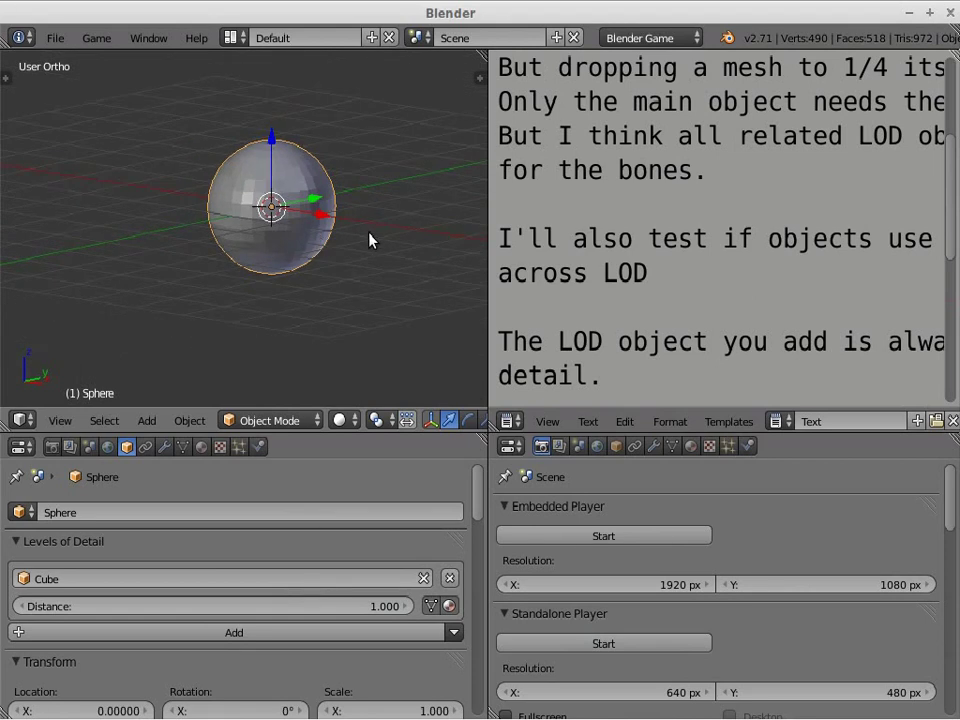
scroll(370, 240, down, 1)
ctrl+scroll(370, 242, down, 2)
ctrl+scroll(370, 242, up, 2)
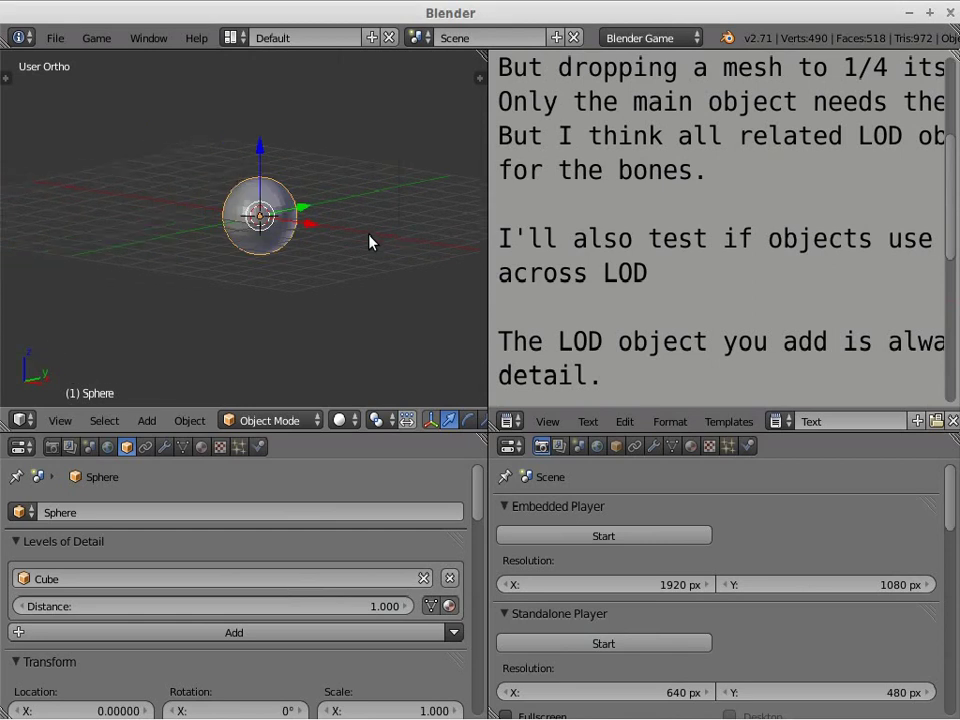
ctrl+scroll(370, 242, down, 2)
ctrl+scroll(370, 242, up, 2)
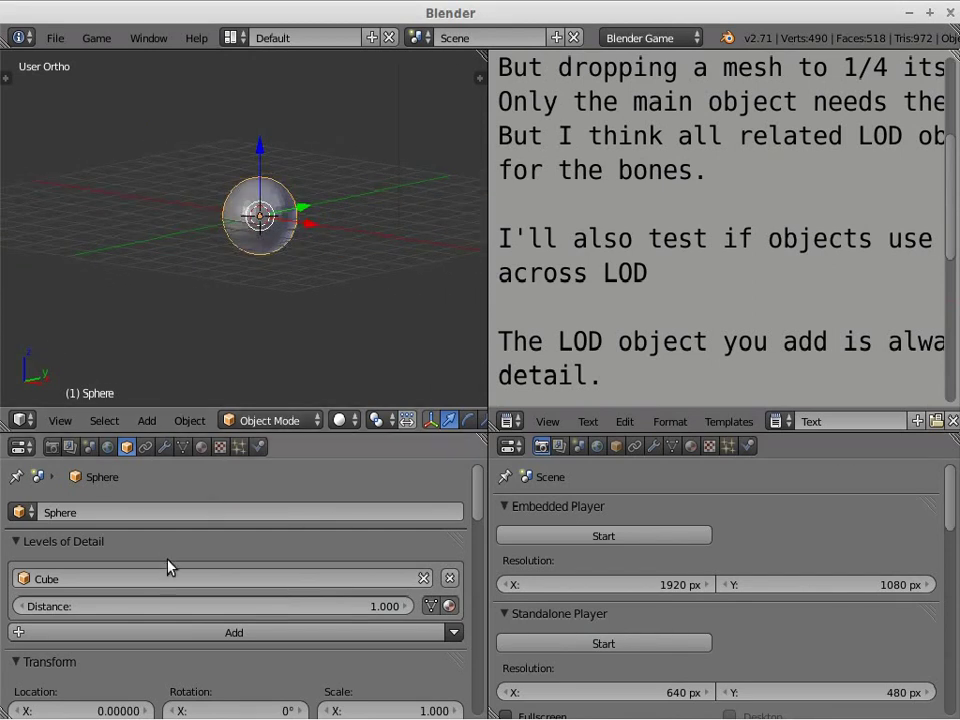
Set the sphere's Cube LOD switch distance to 25, then zoom out
click(383, 606)
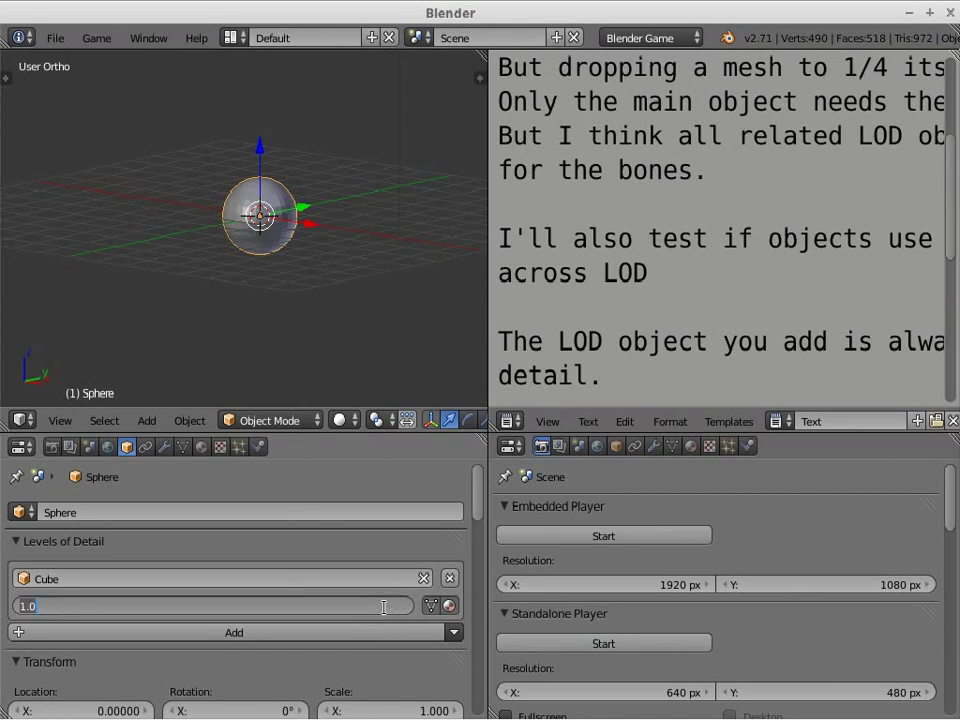
text(25)
key(Return)
ctrl+scroll(298, 283, down, 3)
ctrl+scroll(298, 283, down, 2)
scroll(280, 275, down, 2)
ctrl+scroll(276, 279, down, 2)
scroll(275, 279, down, 2)
ctrl+scroll(275, 282, down, 1)
ctrl+scroll(275, 285, down, 1)
scroll(275, 285, down, 2)
ctrl+scroll(276, 290, down, 1)
Look down on the scene from the top view, zooming in and out to locate the cube
mouse_move(242, 278)
middle_down()
mouse_move(240, 321)
mouse_move(120, 326)
mouse_move(181, 315)
middle_up()
scroll(186, 315, down, 1)
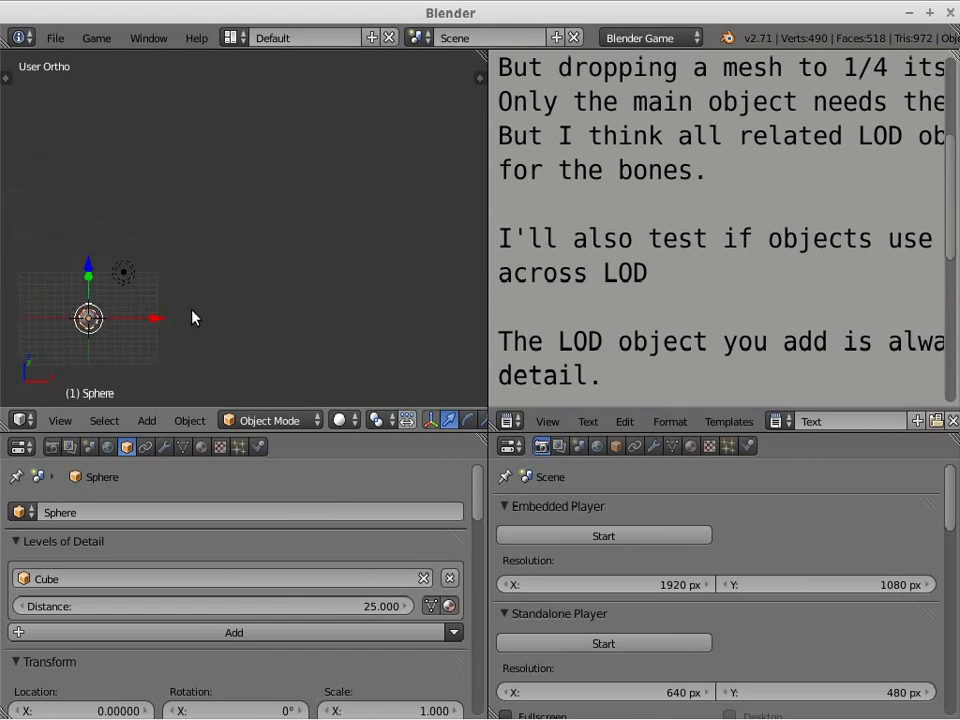
scroll(190, 317, down, 2)
ctrl+scroll(195, 323, up, 2)
scroll(205, 330, up, 3)
shift+scroll(200, 325, down, 3)
ctrl+scroll(194, 318, down, 1)
scroll(194, 318, up, 2)
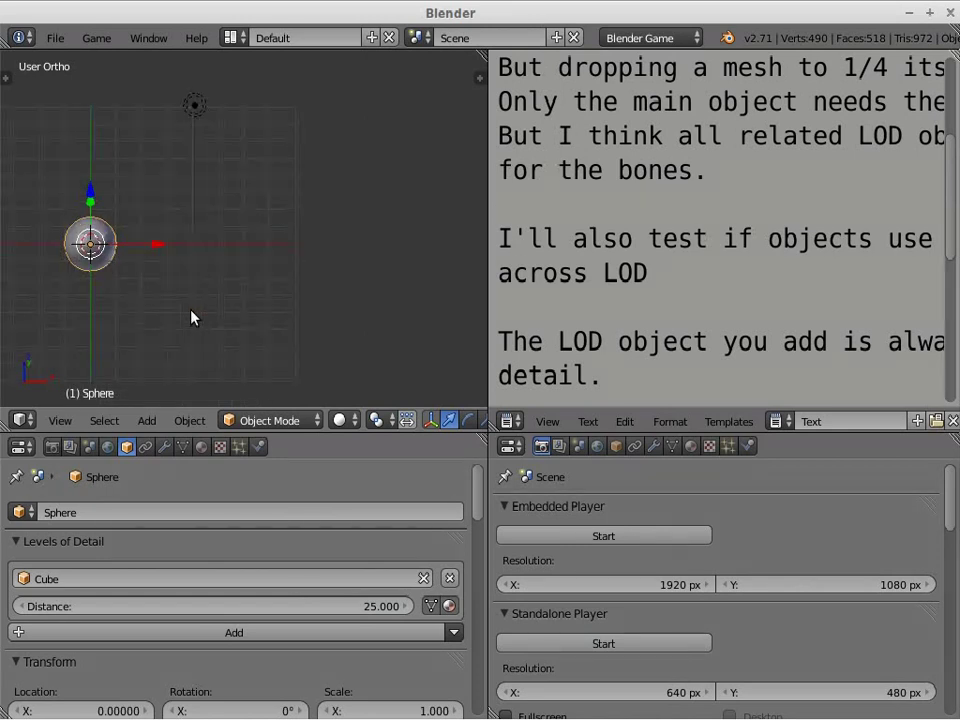
key(KP_7)
shift+scroll(184, 306, down, 2)
shift+scroll(182, 302, down, 4)
shift+scroll(176, 270, down, 2)
shift+scroll(172, 245, down, 1)
shift+scroll(172, 245, up, 1)
ctrl+scroll(172, 245, up, 1)
shift+scroll(172, 244, down, 1)
shift+scroll(172, 243, down, 1)
shift+scroll(172, 243, down, 1)
ctrl+scroll(172, 243, up, 1)
shift+scroll(172, 243, down, 1)
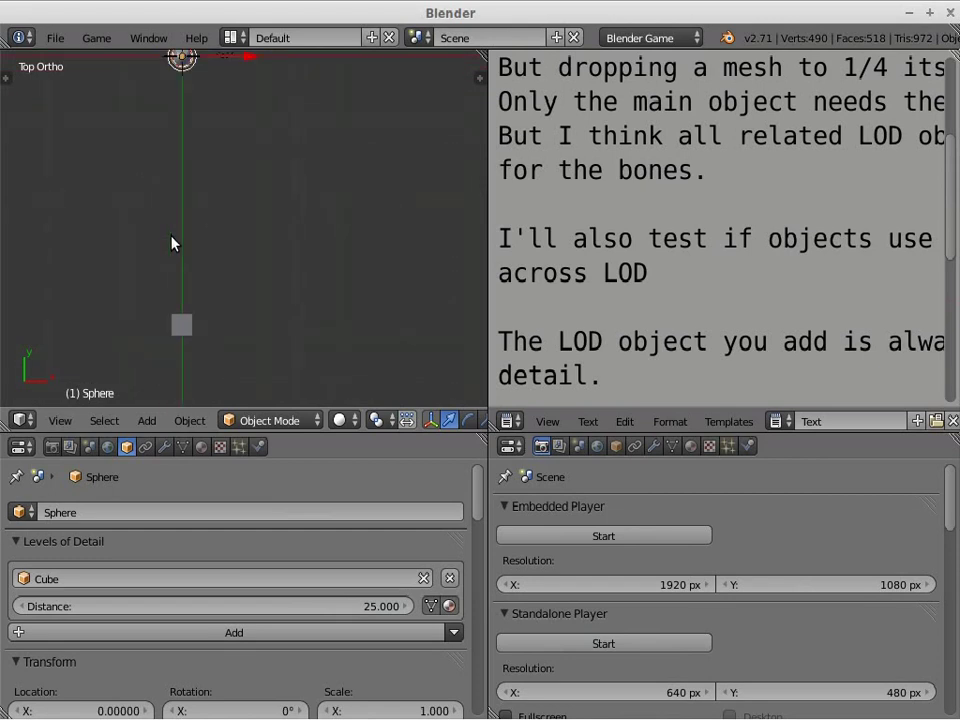
shift+scroll(172, 243, down, 1)
ctrl+scroll(172, 243, up, 1)
shift+scroll(172, 243, down, 1)
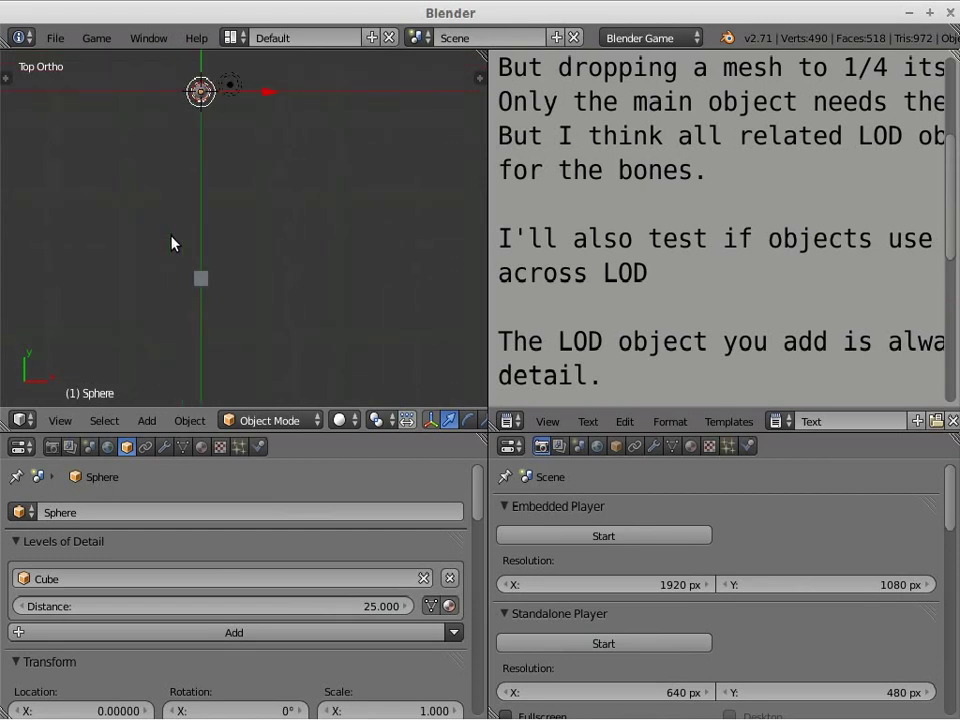
shift+scroll(172, 243, down, 1)
shift+scroll(172, 243, down, 1)
shift+scroll(172, 243, down, 1)
shift+scroll(172, 243, up, 2)
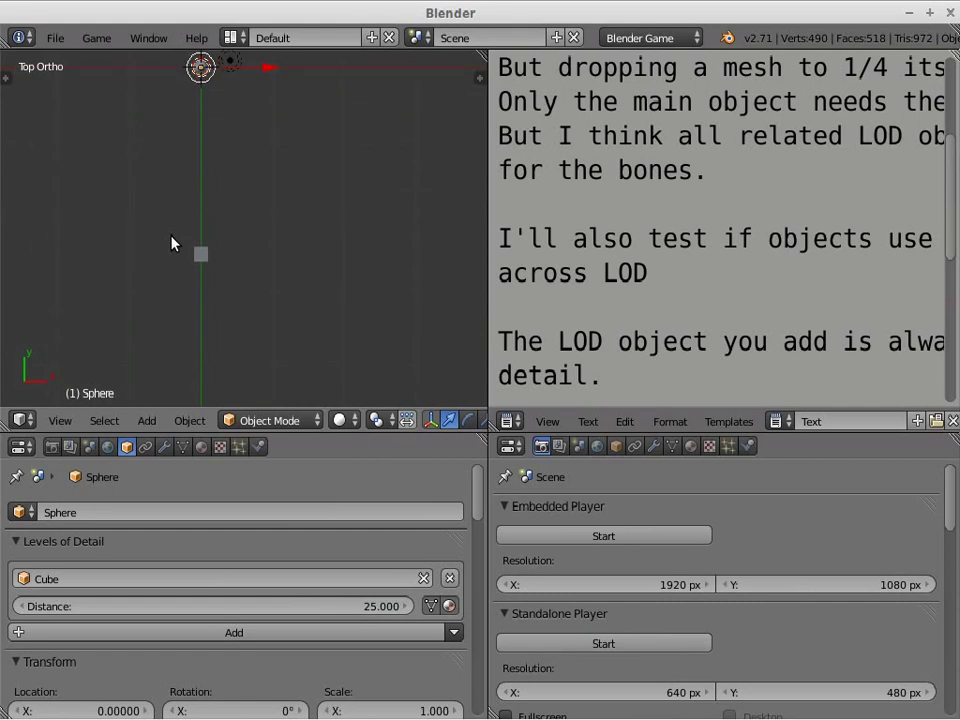
shift+scroll(172, 243, up, 2)
shift+scroll(175, 238, up, 1)
scroll(193, 237, up, 3)
ctrl+scroll(193, 237, up, 1)
Return to front view, then tilt and orbit to an angled view of the cube
ctrl+scroll(193, 237, up, 1)
key(KP_1)
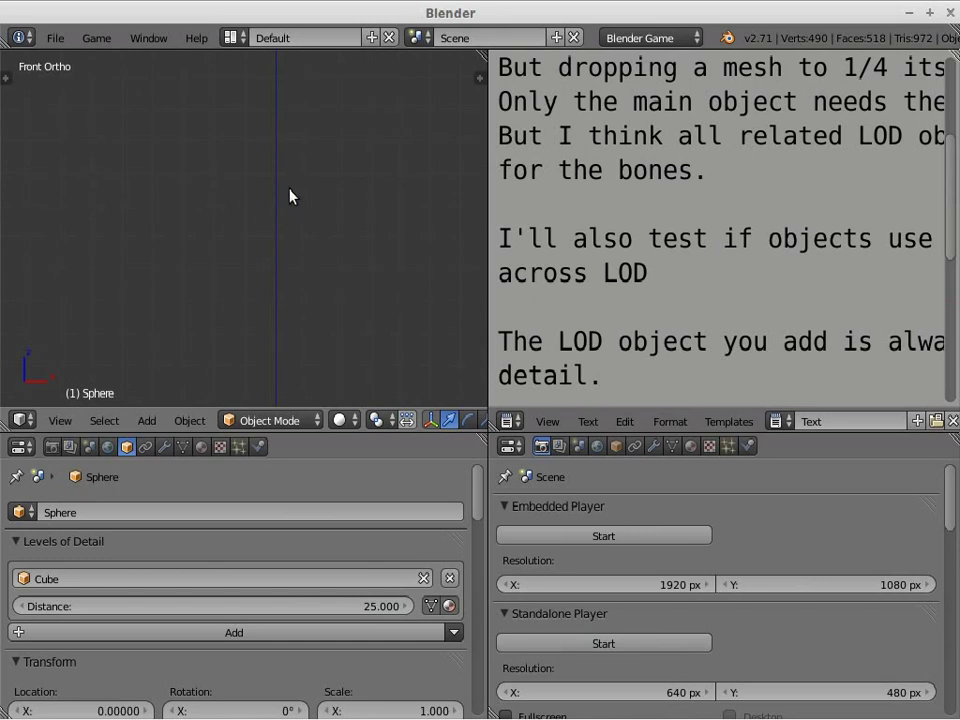
shift+scroll(289, 199, up, 3)
key(KP_8)
key(KP_4)
key(KP_4)
key(KP_4)
key(KP_4)
key(KP_4)
key(KP_4)
key(KP_4)
key(KP_4)
Change the LOD distance to 15 and pan the view around to check the swap
click(352, 606)
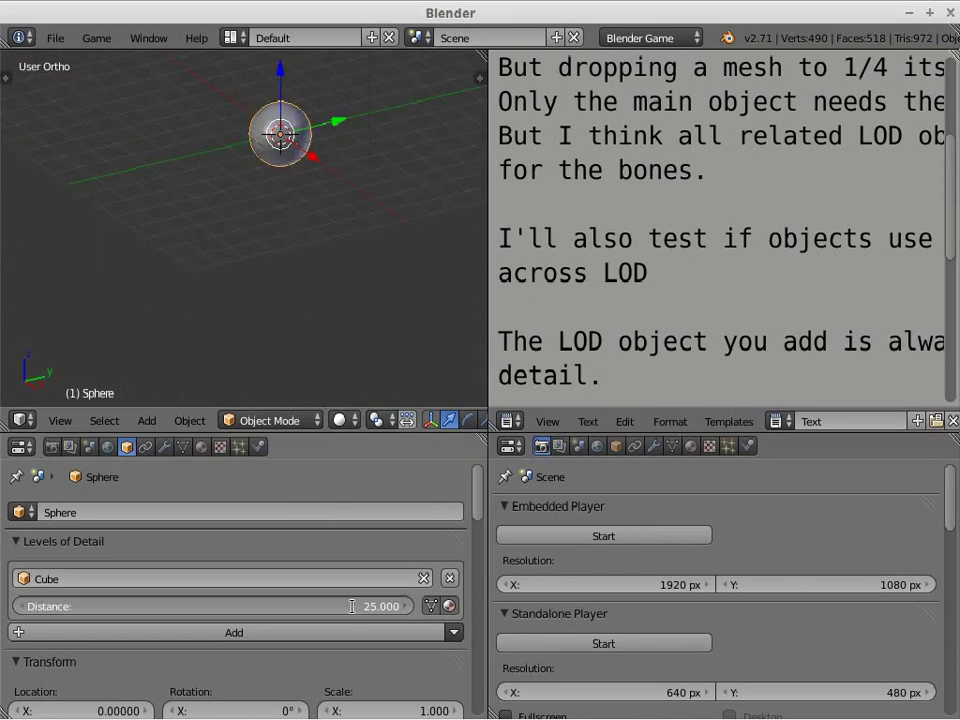
text(15)
key(Return)
key(ctrl+KP_6)
key(ctrl+KP_6)
key(ctrl+KP_6)
key(ctrl+KP_4)
key(ctrl+KP_4)
key(ctrl+KP_6)
key(ctrl+KP_4)
key(ctrl+KP_4)
key(ctrl+KP_4)
key(ctrl+KP_4)
scroll(275, 200, up, 4)
key(ctrl+KP_6)
key(ctrl+KP_6)
key(ctrl+KP_6)
key(ctrl+KP_8)
key(ctrl+KP_8)
key(ctrl+KP_8)
key(ctrl+KP_8)
scroll(376, 237, up, 3)
key(ctrl+KP_2)
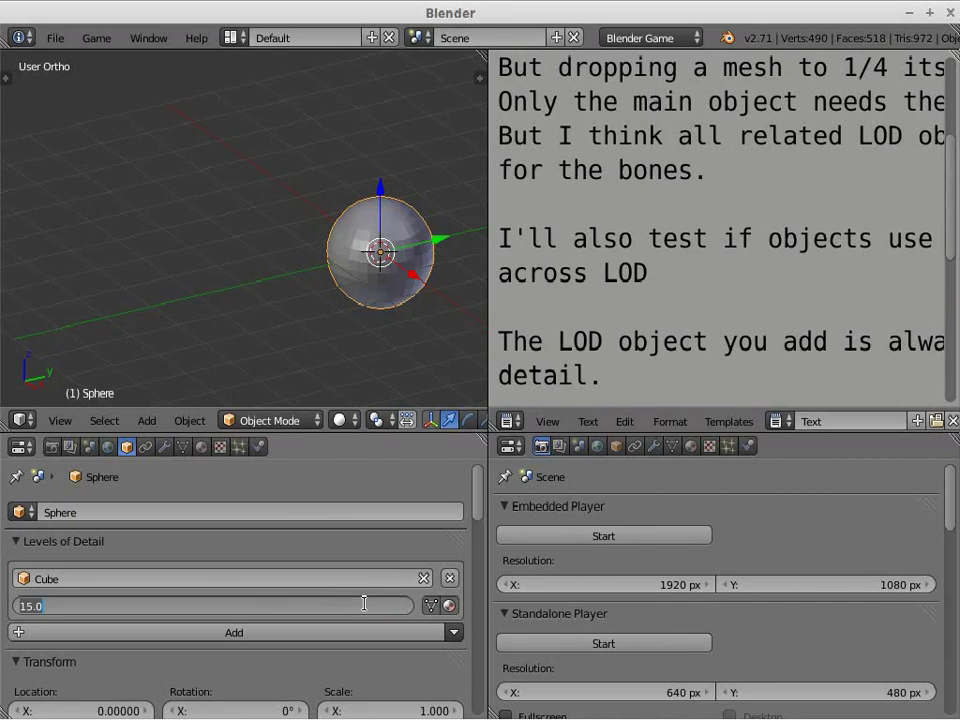
Lower the Cube LOD distance to 5 and reframe the view
text(5)
key(Return)
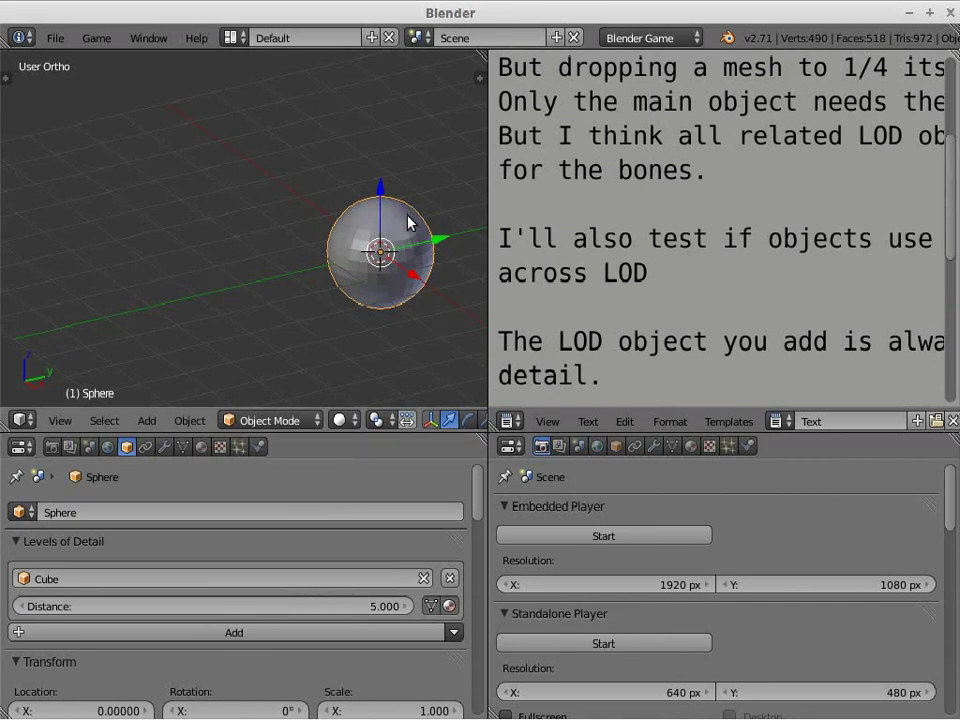
key(Home)
ctrl+scroll(393, 255, up, 3)
ctrl+scroll(392, 260, down, 3)
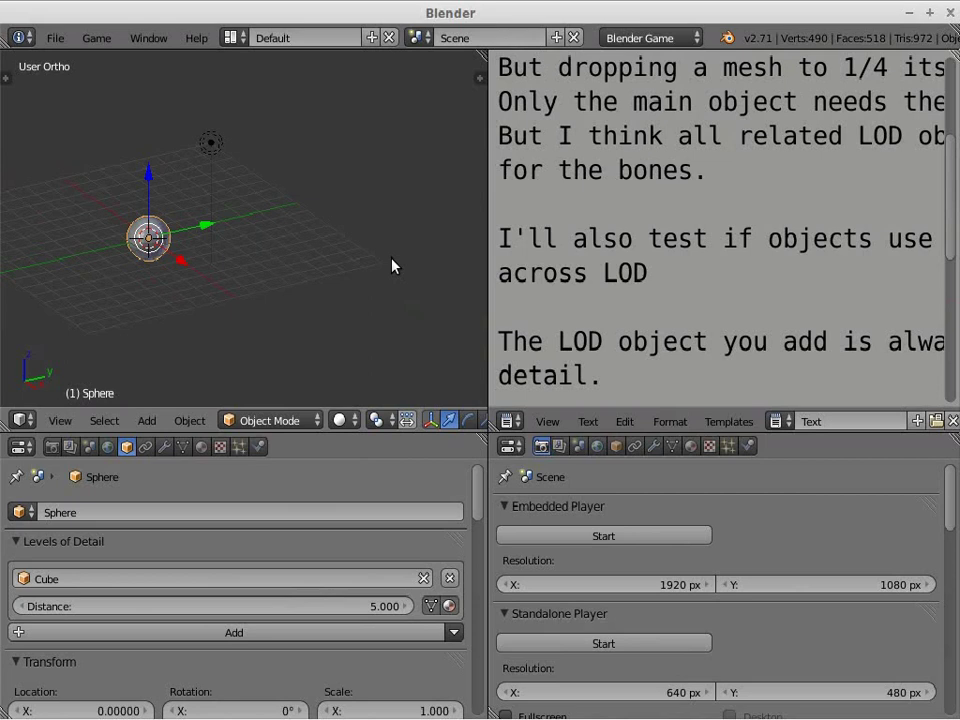
ctrl+scroll(392, 262, down, 4)
Run the game, switch to textured shading with Alt+Z, and run it again up close
key(p)
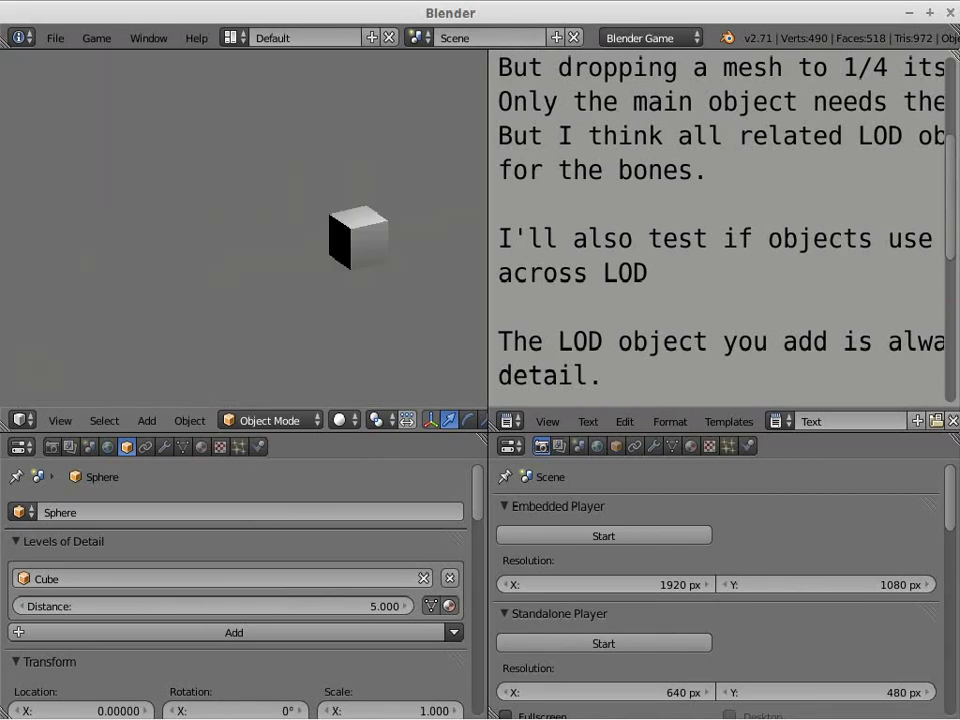
key(Escape)
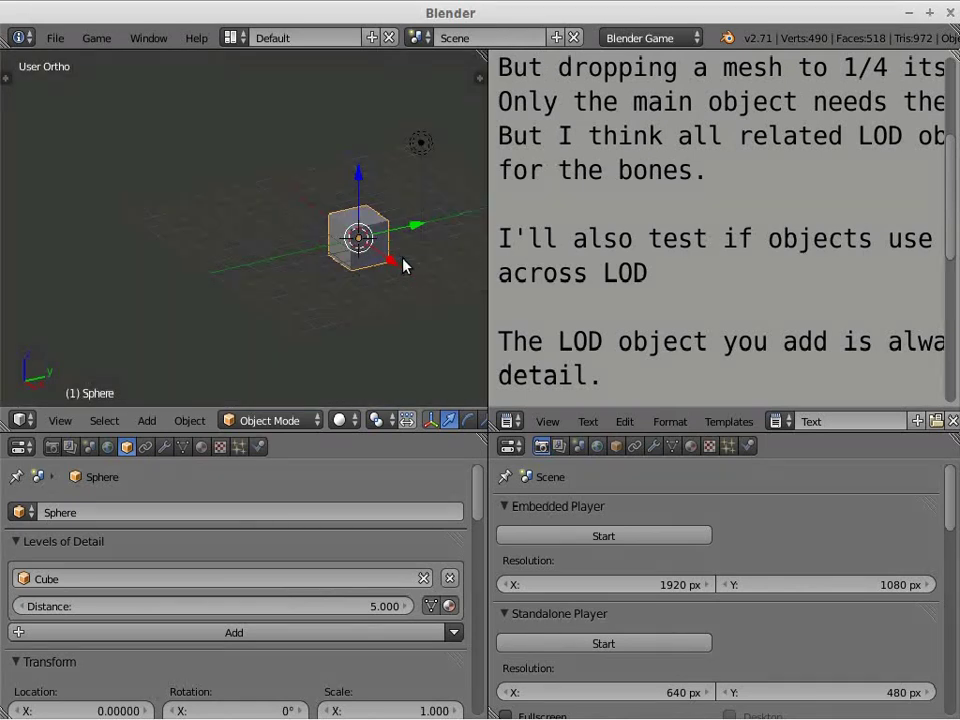
key(alt+z)
scroll(403, 265, up, 3)
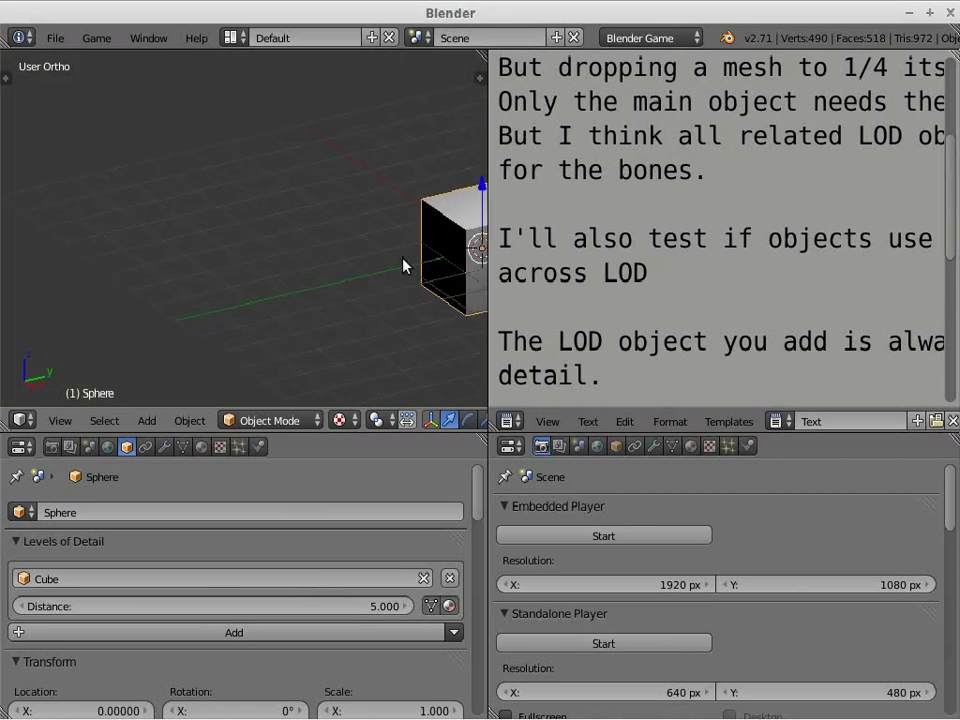
key(p)
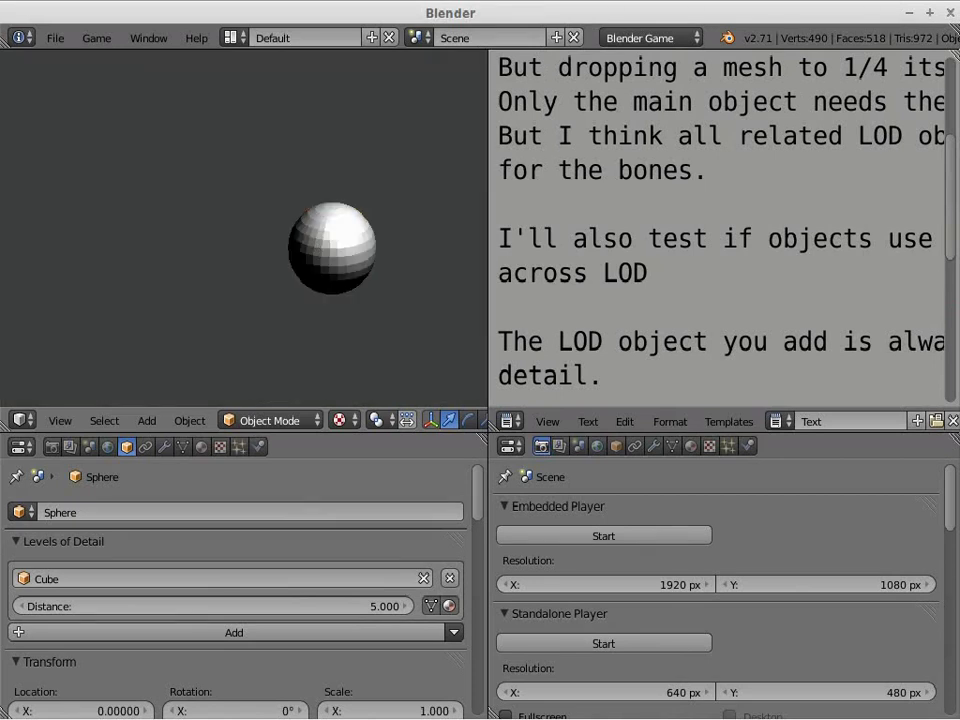
key(Escape)
Run the game once with Show Framerate and Profile enabled, then disable it
click(96, 38)
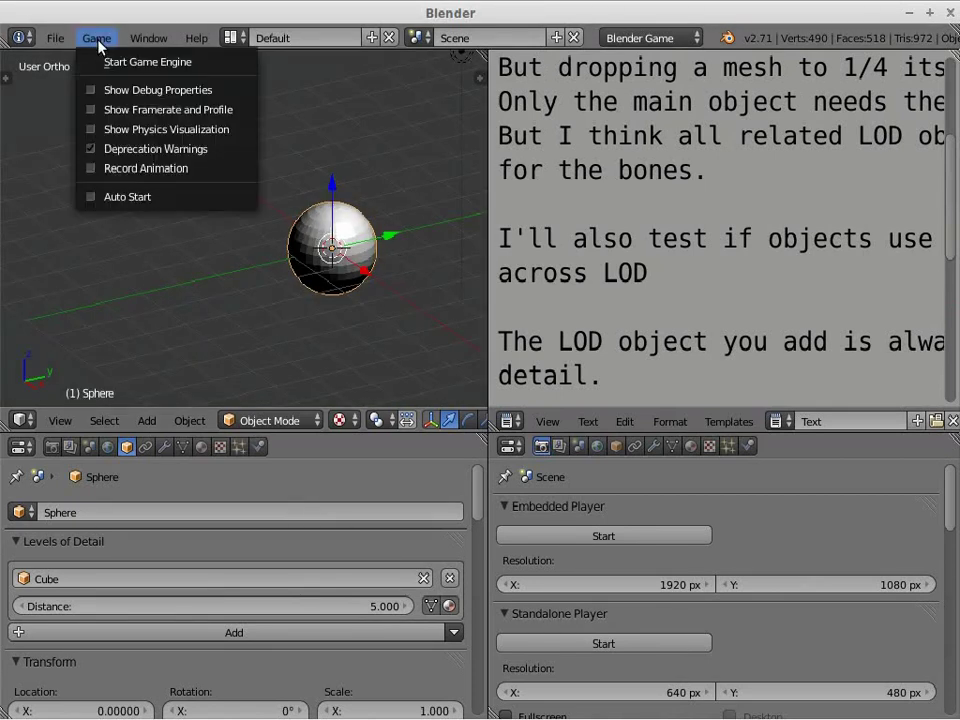
click(115, 98)
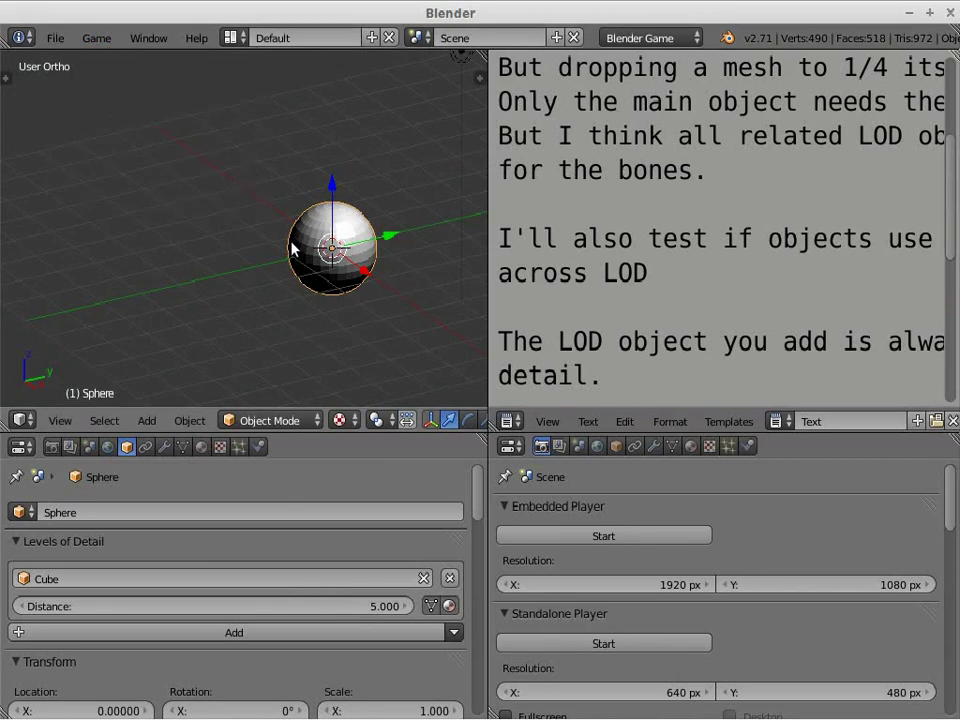
key(p)
key(Escape)
click(107, 38)
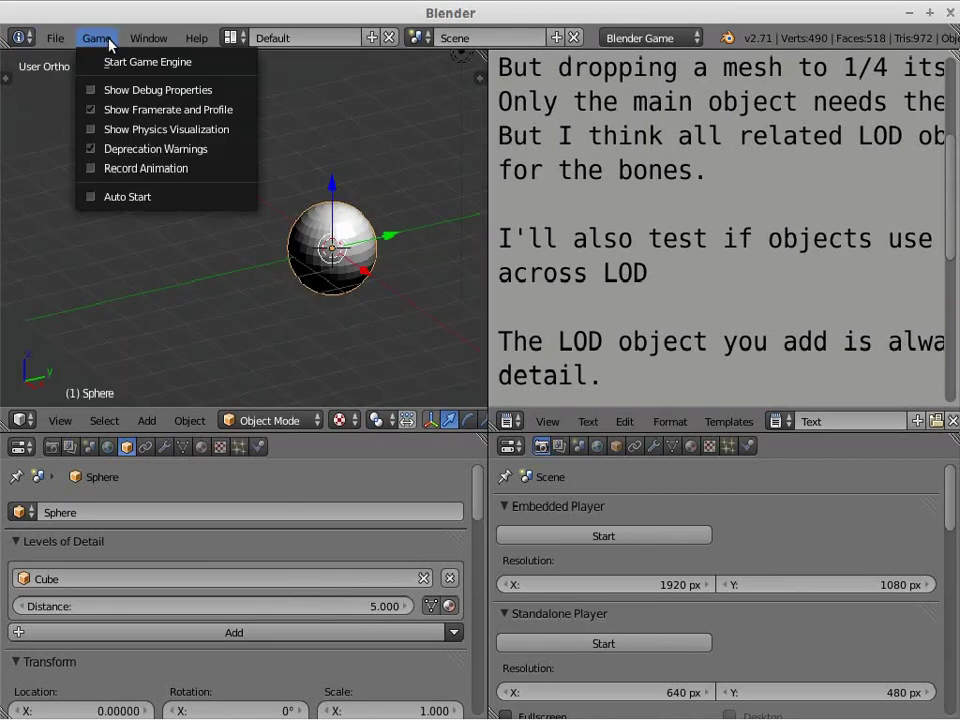
click(138, 127)
Pan the sphere left and run the game from nearby and from farther away
key(ctrl+KP_6)
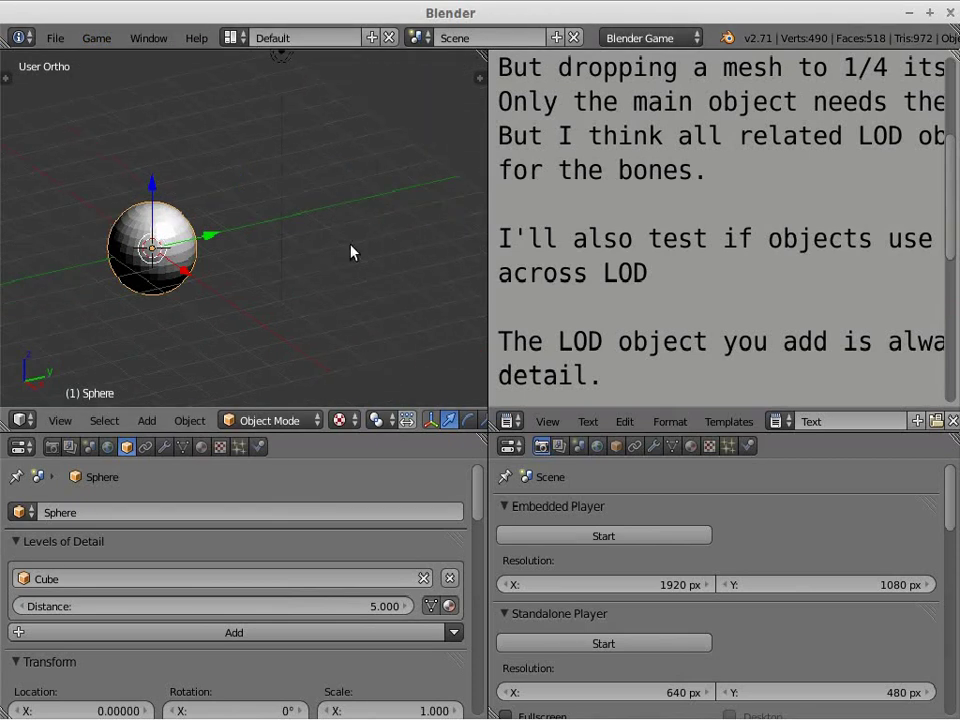
key(ctrl+KP_6)
key(p)
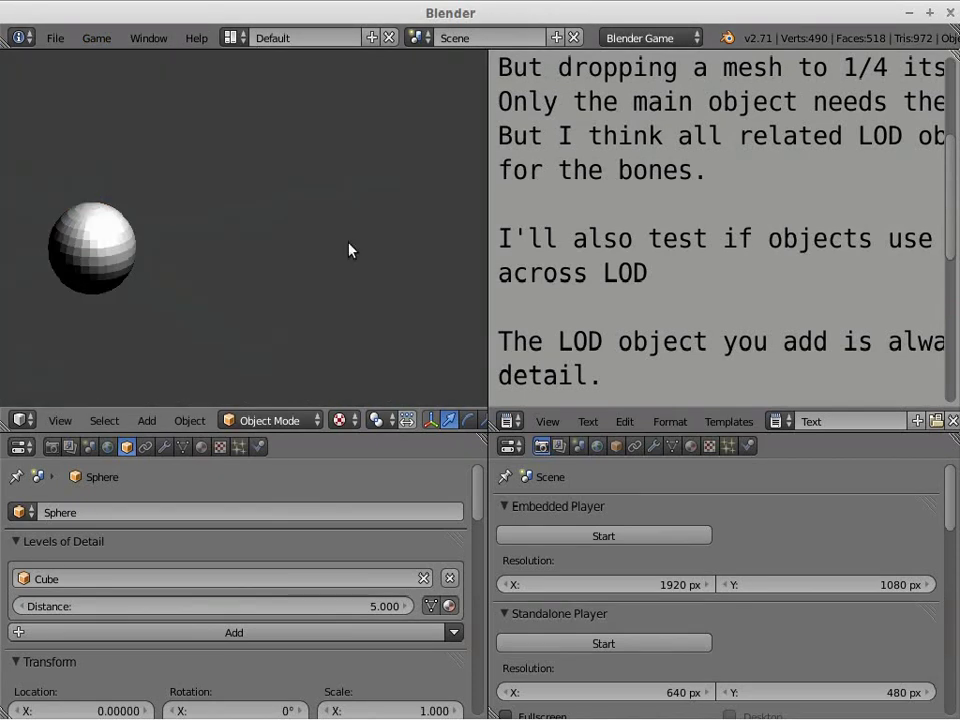
key(Escape)
scroll(261, 242, down, 2)
scroll(261, 242, down, 2)
key(p)
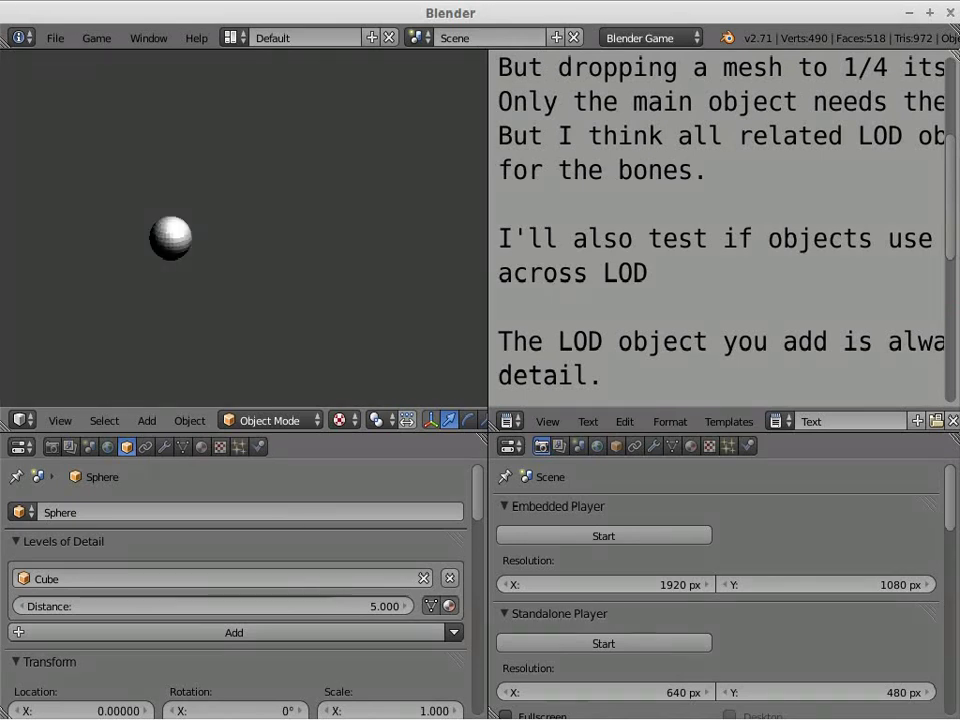
key(Escape)
Reposition and zoom far out, then run the game to see the Cube LOD appear
key(ctrl+KP_4)
key(ctrl+KP_2)
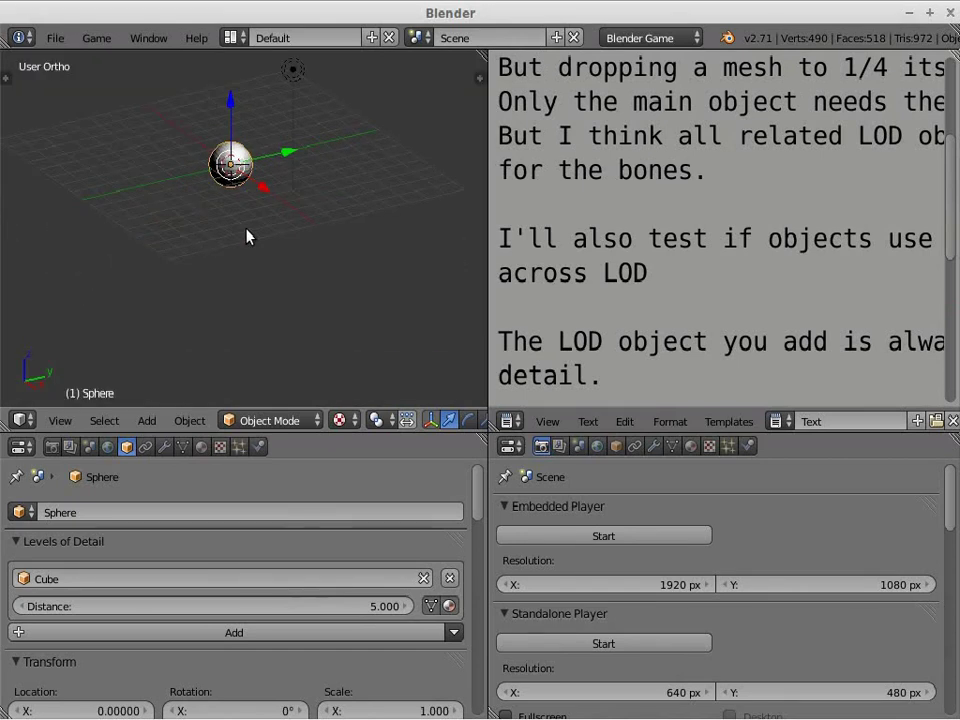
scroll(258, 222, down, 3)
key(p)
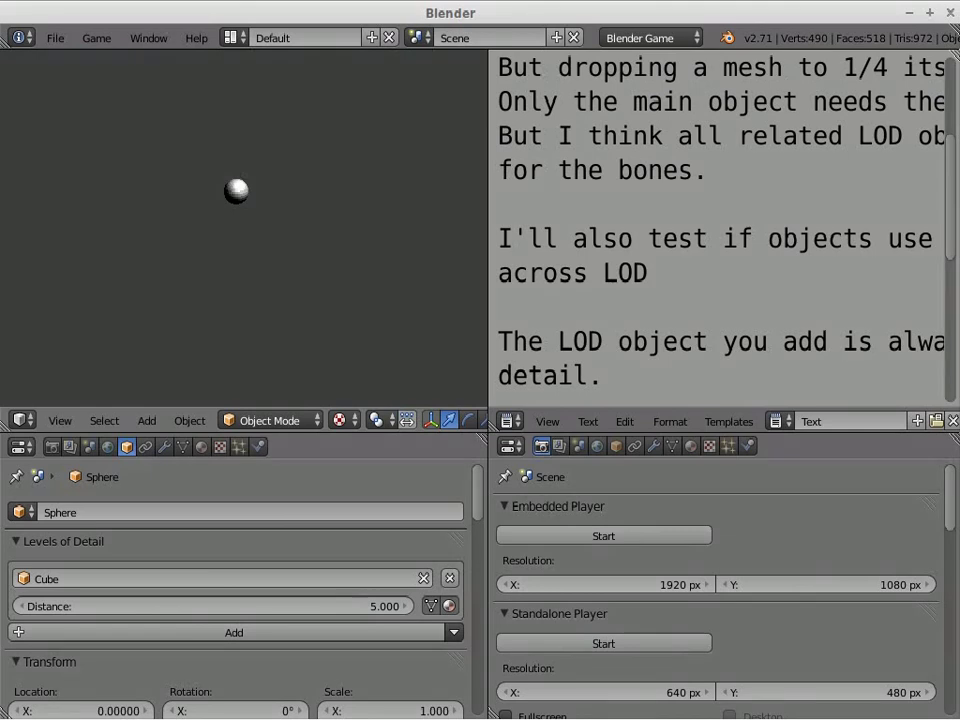
key(Escape)
key(ctrl+KP_4)
key(ctrl+KP_4)
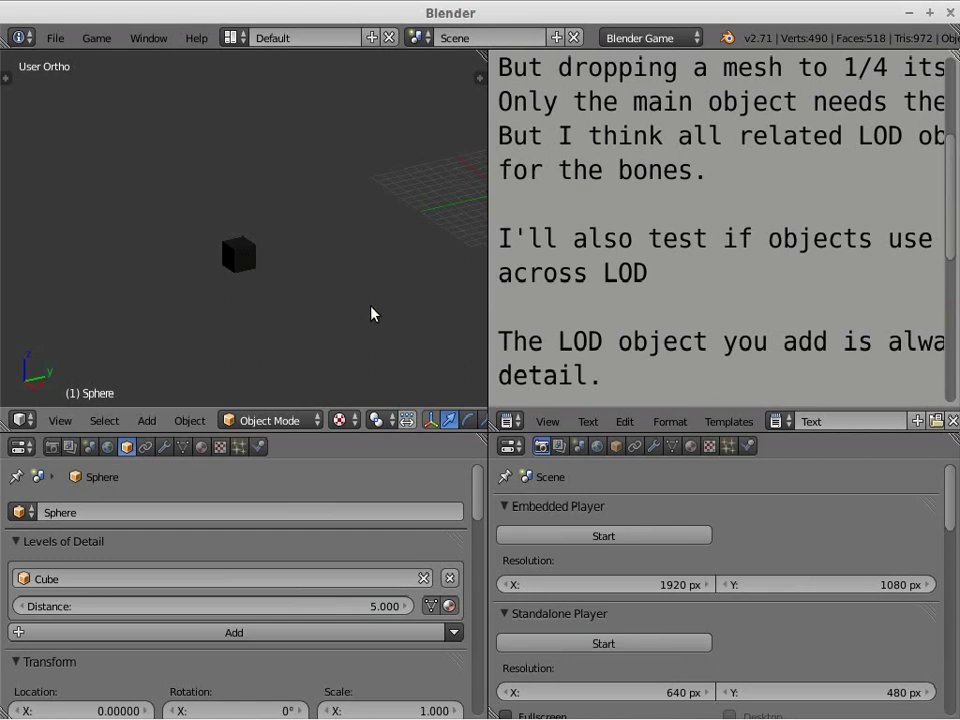
Select the cube and zoom the view in and out around the scene
right_click(250, 257)
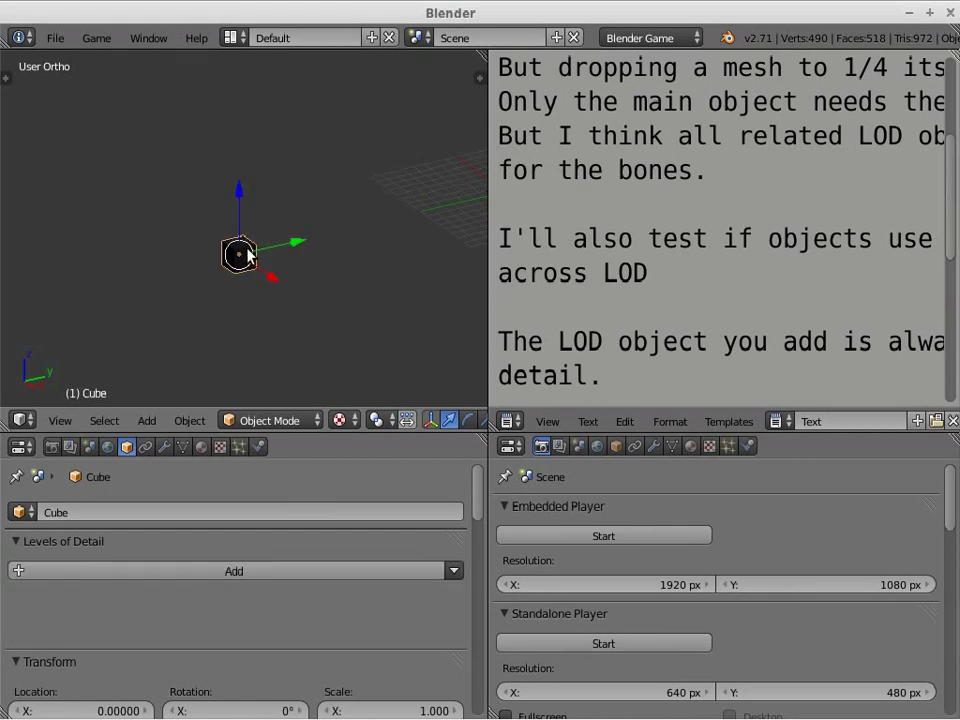
scroll(310, 225, down, 2)
ctrl+scroll(310, 225, down, 3)
scroll(315, 199, up, 4)
scroll(321, 193, up, 2)
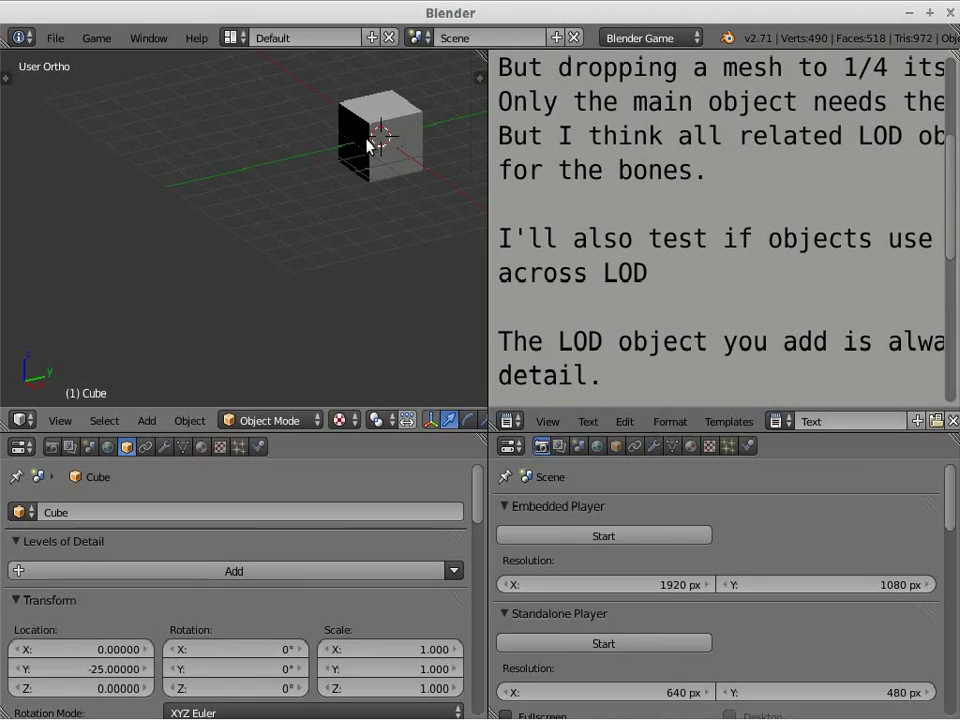
shift+scroll(358, 200, up, 4)
scroll(360, 232, up, 2)
ctrl+scroll(355, 246, down, 2)
ctrl+scroll(342, 251, up, 2)
scroll(373, 242, down, 1)
scroll(369, 242, up, 1)
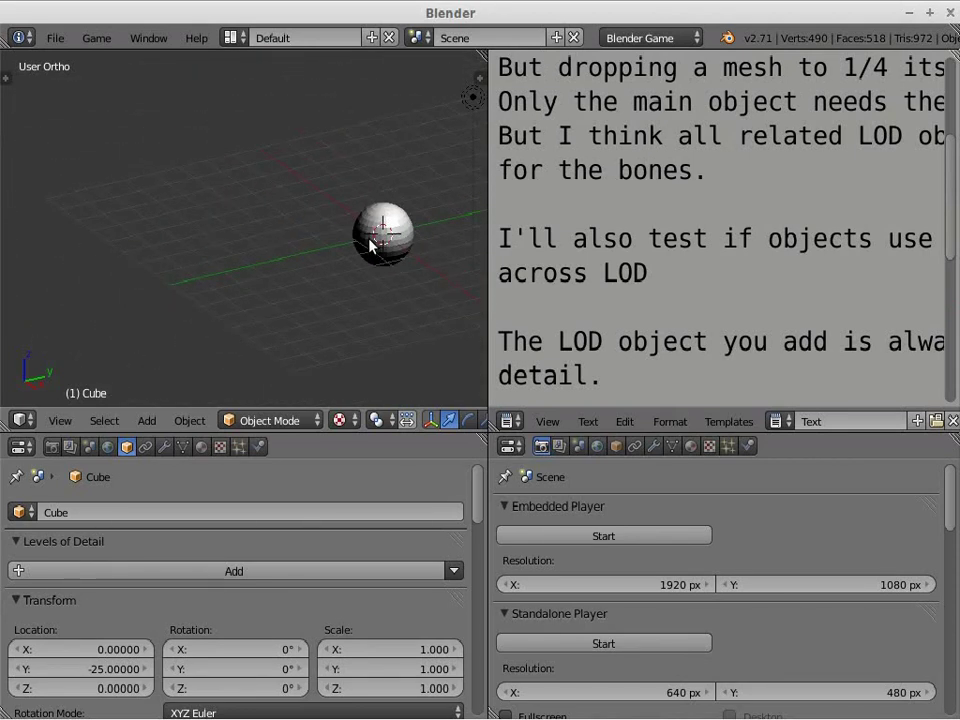
Run the game twice to check the LOD swap, then reselect the sphere
key(p)
key(Escape)
key(p)
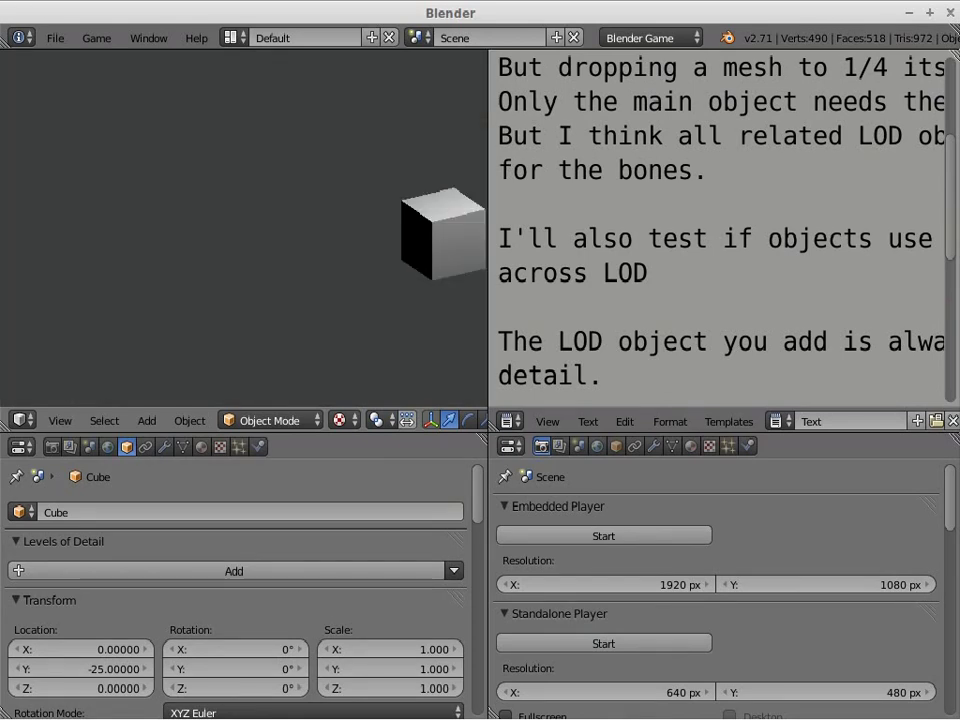
key(Escape)
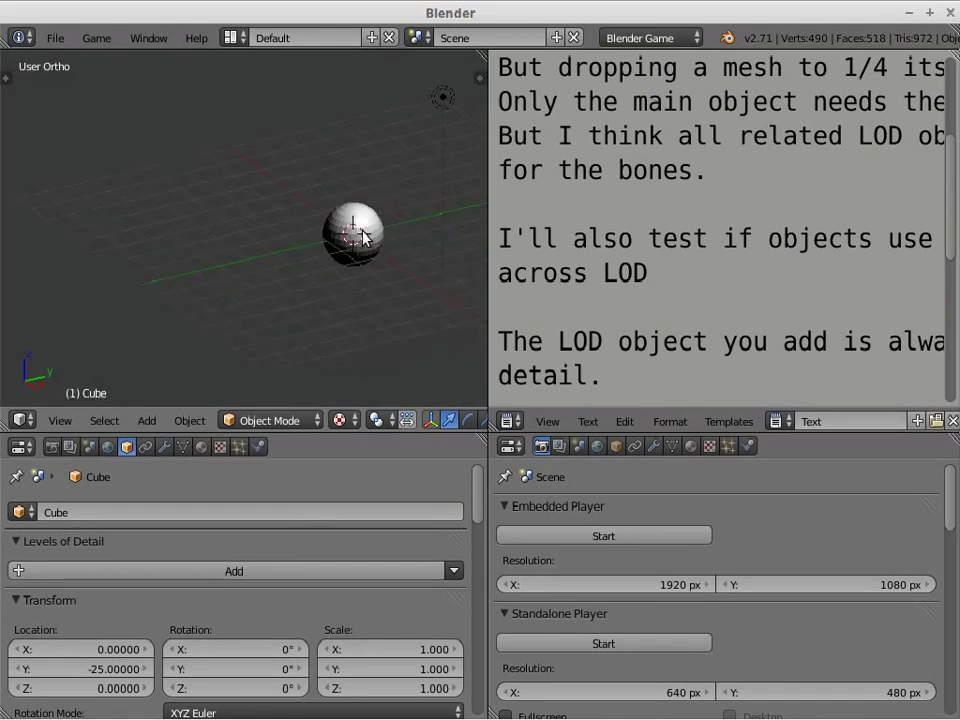
right_click(366, 240)
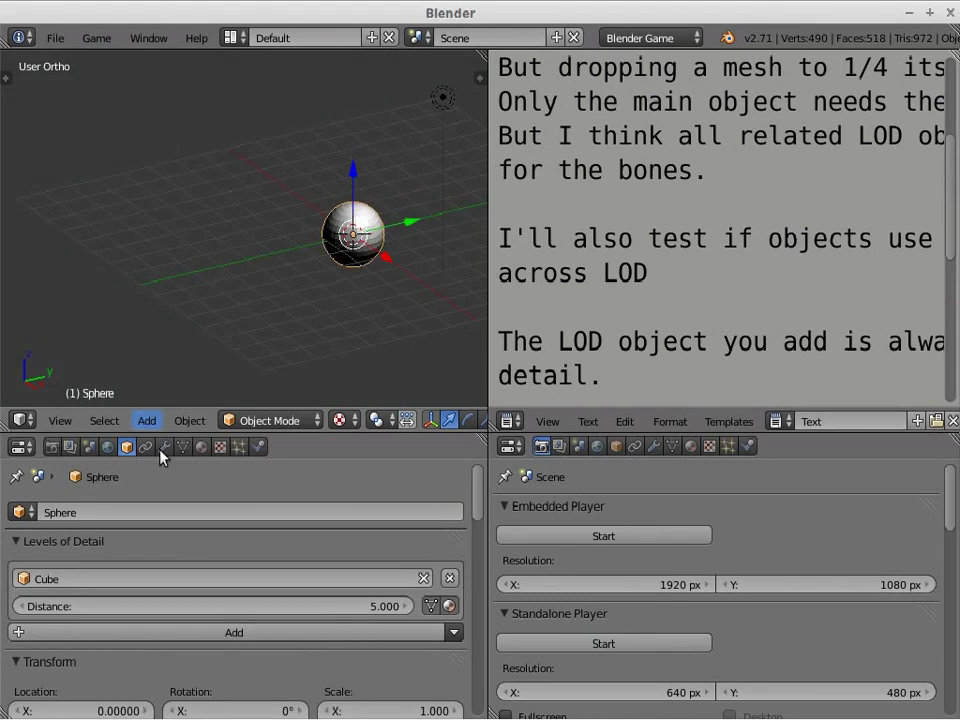
Create Material.001 on the sphere and tick its Object Color option
click(201, 446)
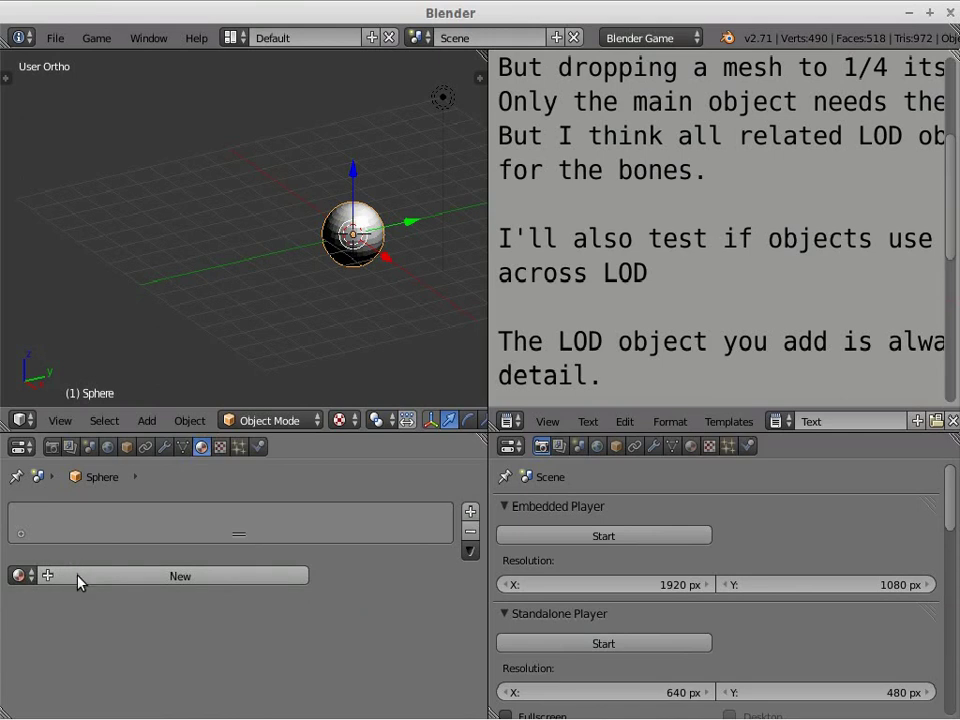
click(79, 580)
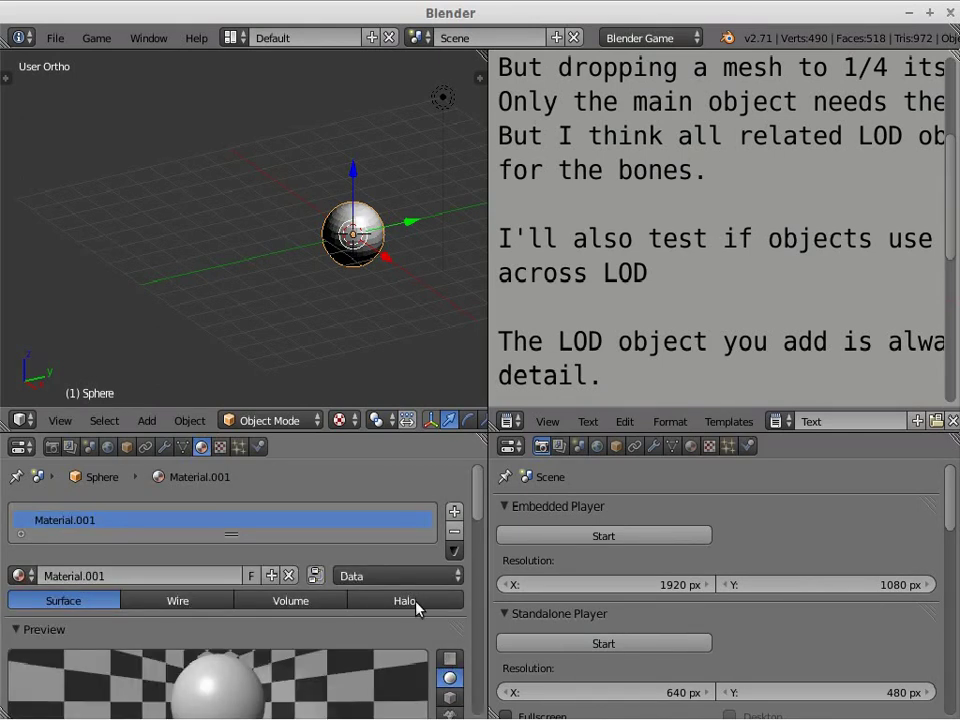
scroll(440, 615, down, 8)
scroll(400, 622, down, 4)
scroll(320, 620, down, 3)
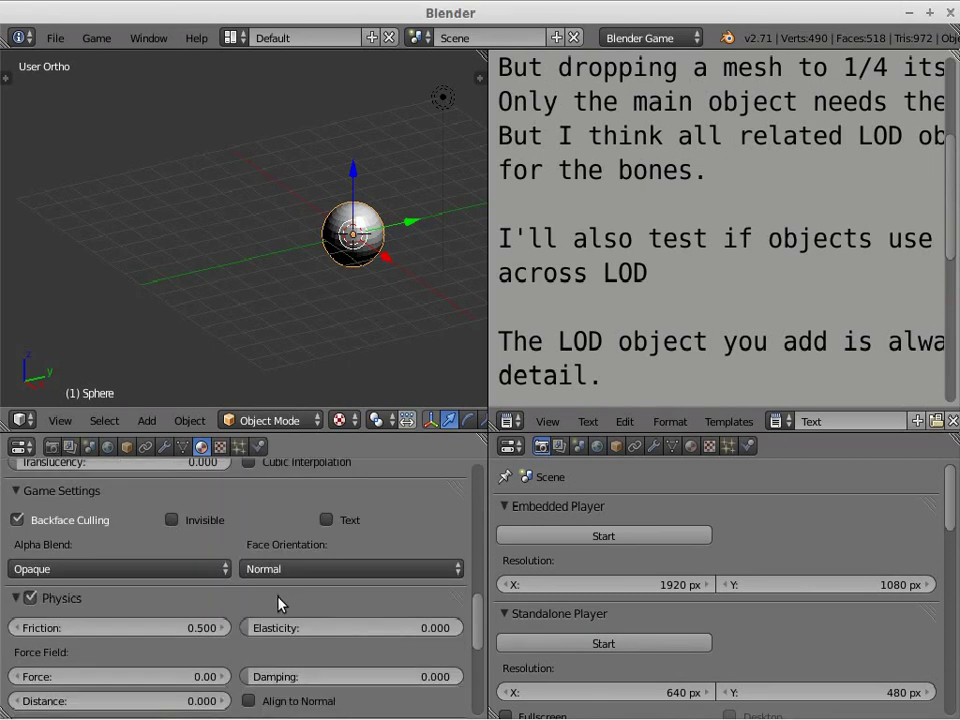
scroll(278, 566, up, 2)
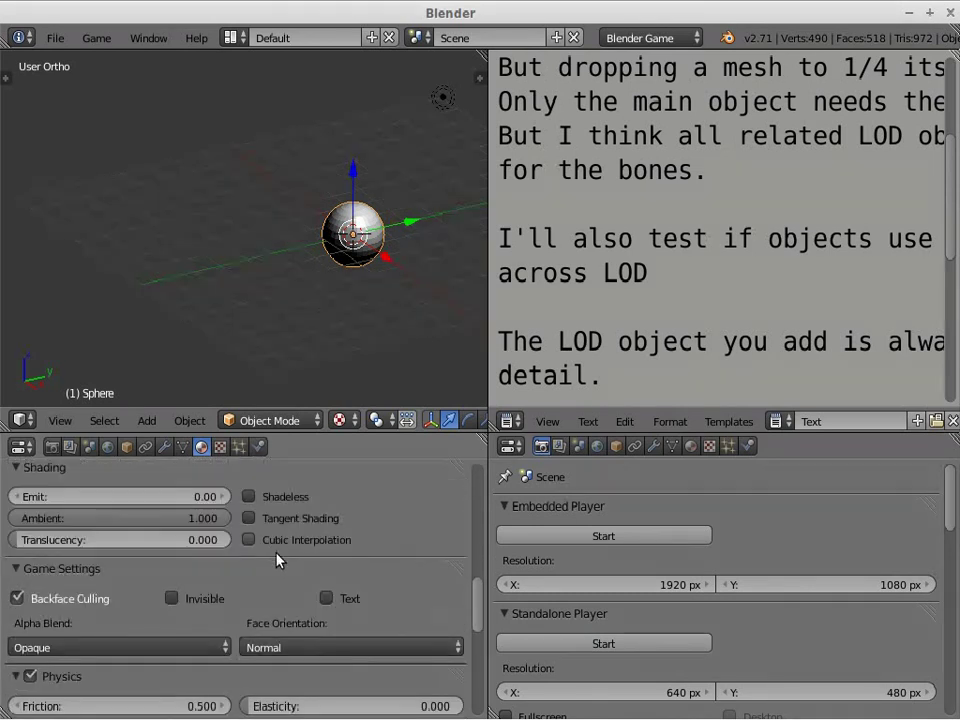
scroll(277, 560, down, 3)
scroll(277, 560, down, 1)
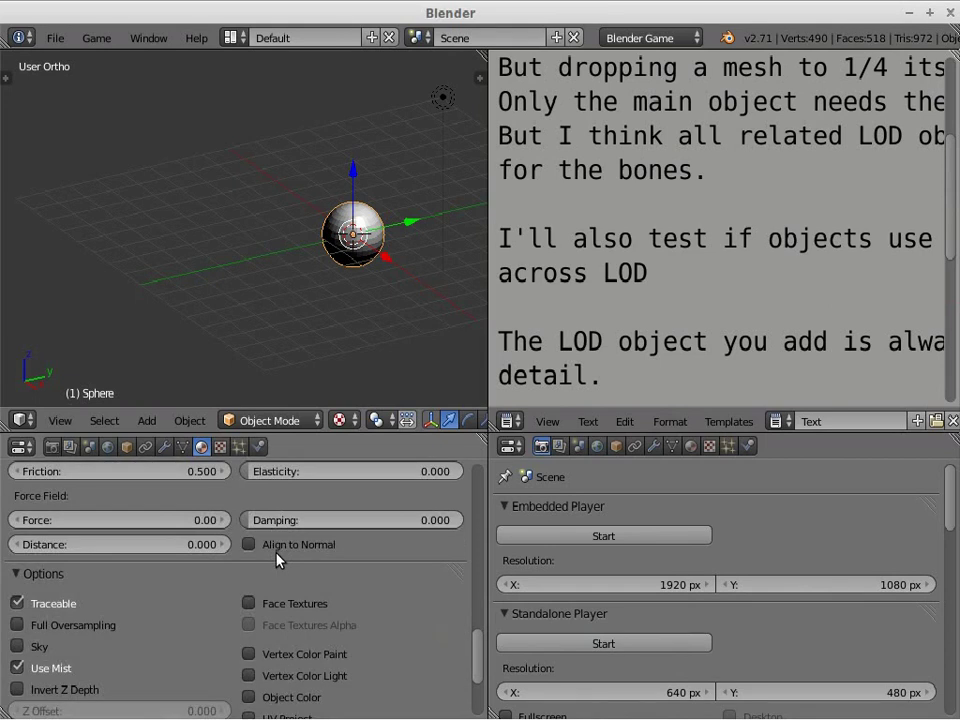
scroll(277, 560, down, 1)
scroll(251, 690, down, 1)
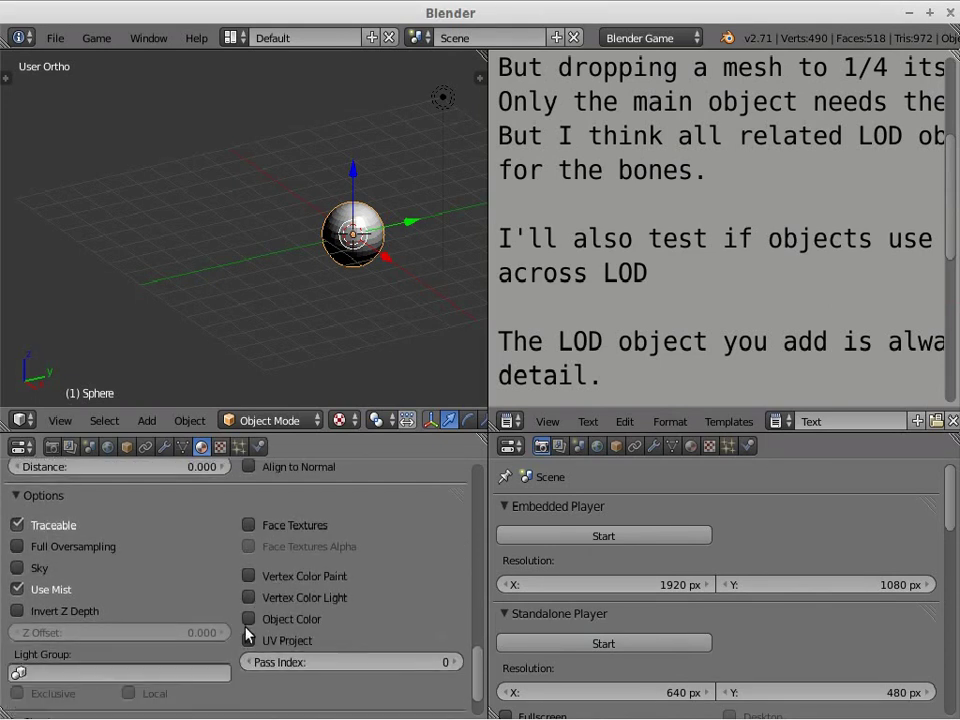
click(249, 620)
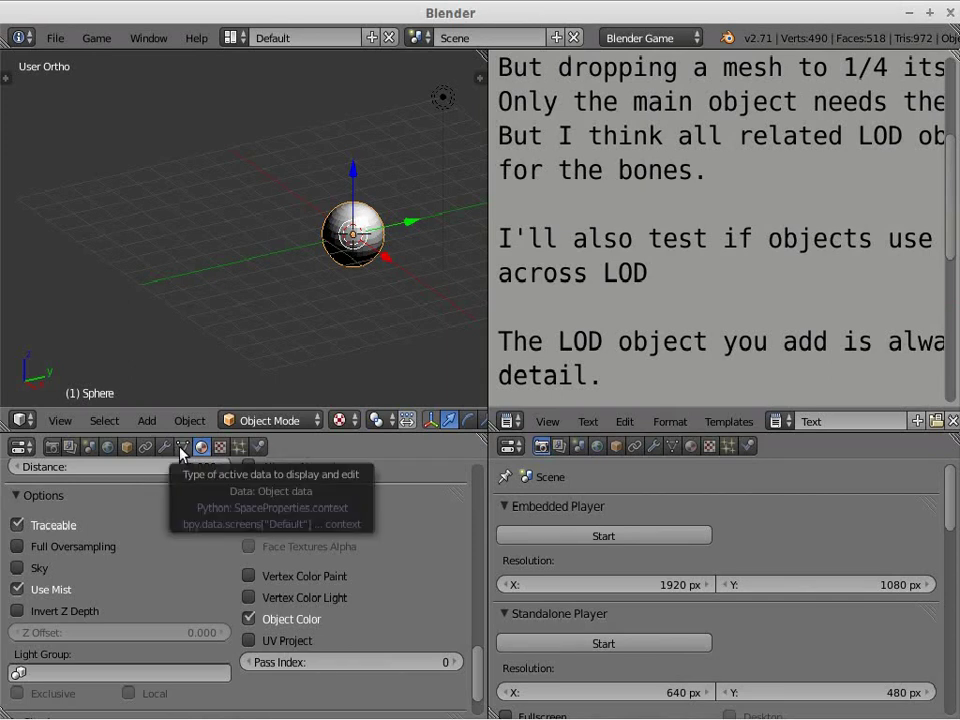
Set the sphere's Object Color to blue in the Object display settings
click(127, 447)
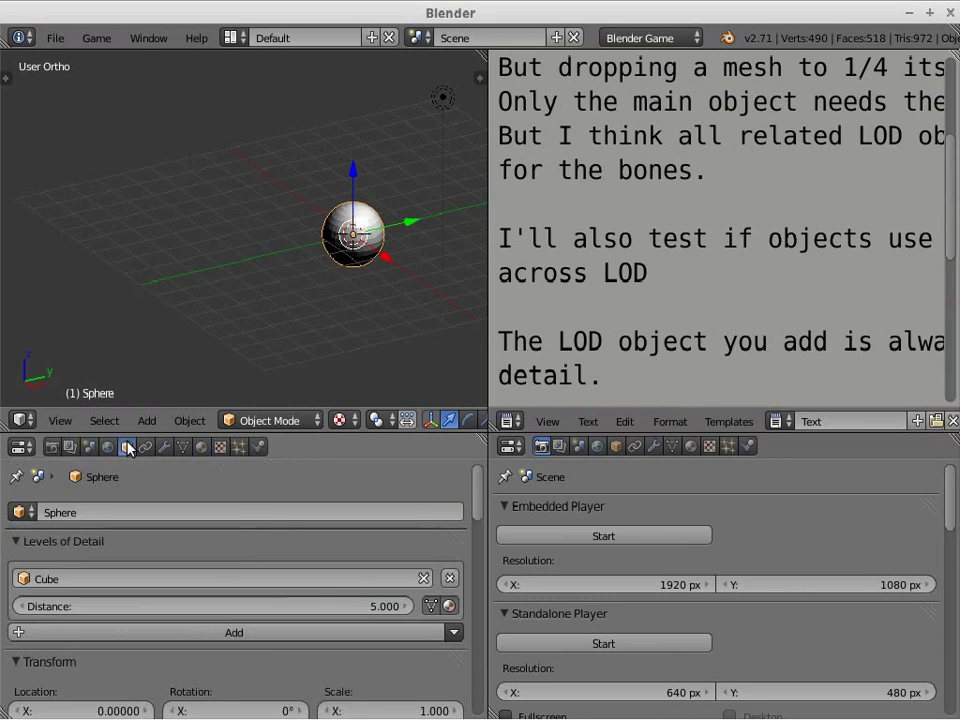
scroll(366, 598, down, 4)
scroll(365, 594, down, 1)
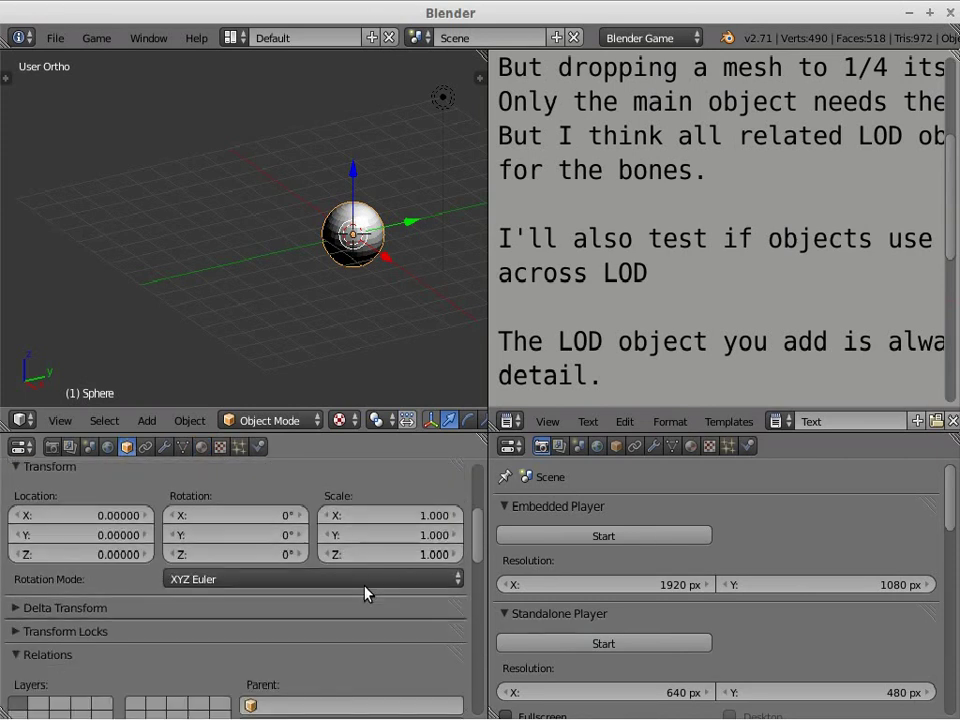
scroll(365, 592, down, 4)
scroll(363, 590, down, 4)
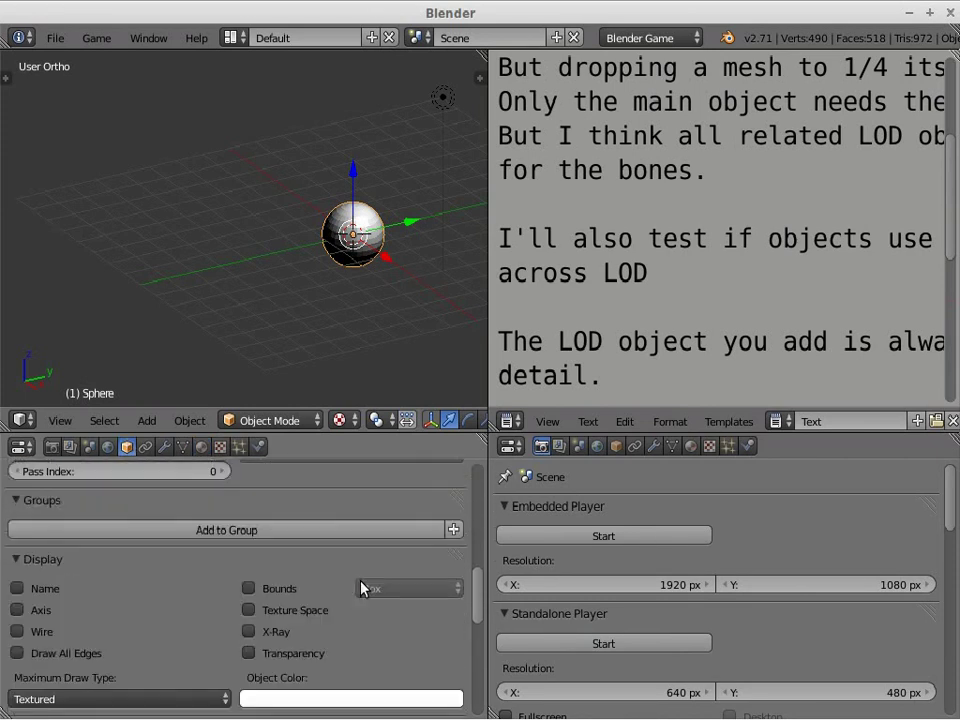
click(340, 706)
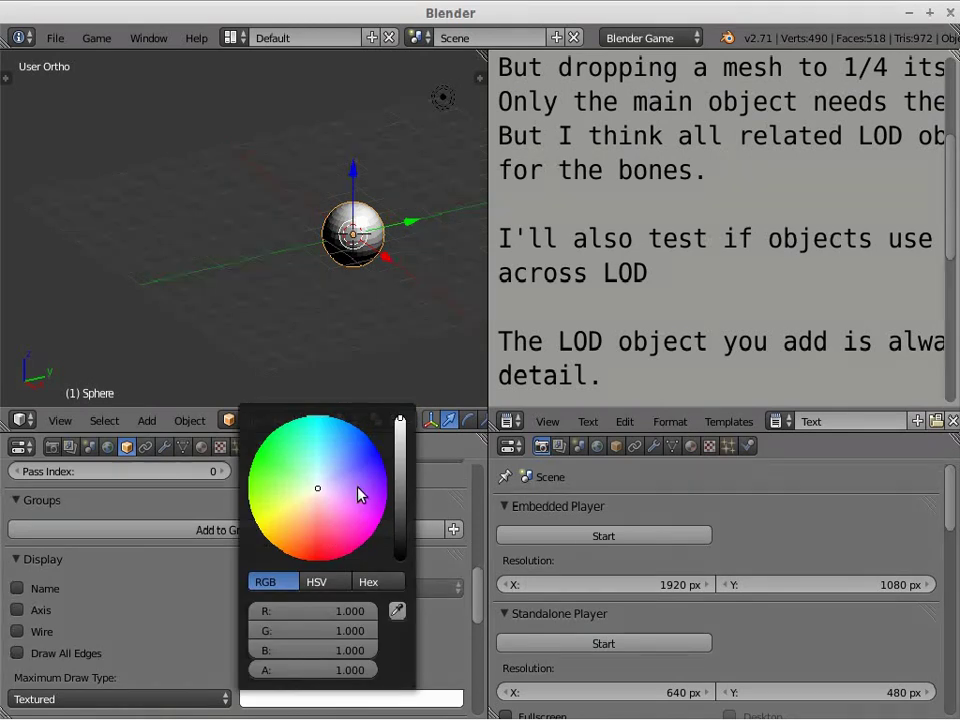
click(375, 446)
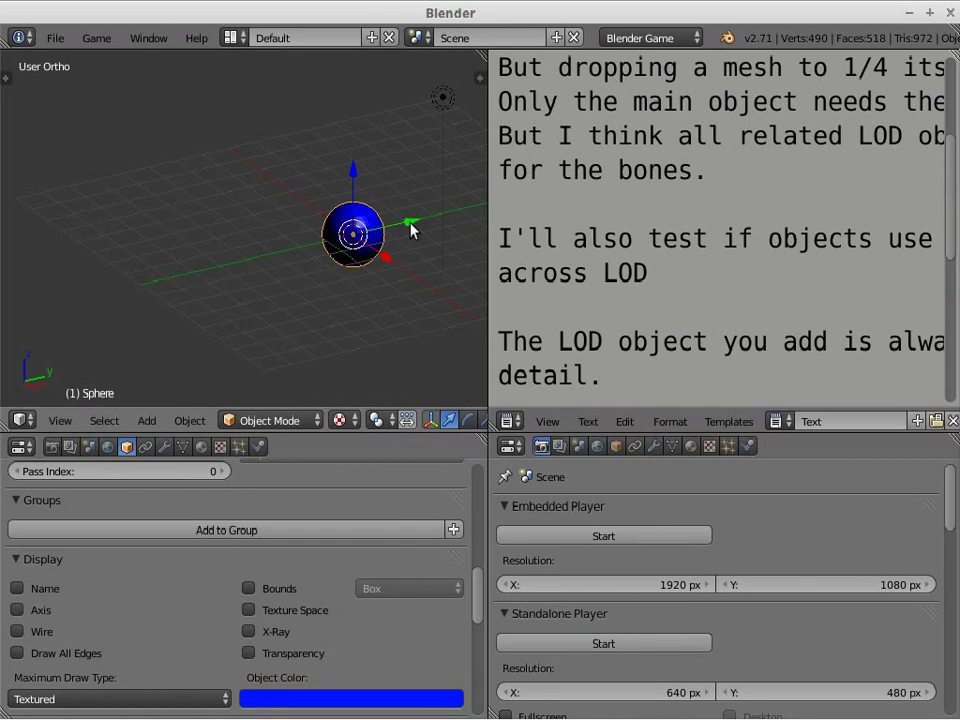
Test-run the game three times to watch the LOD swap, then maximize the notes editor
key(p)
key(Escape)
scroll(392, 253, down, 2)
scroll(383, 268, down, 2)
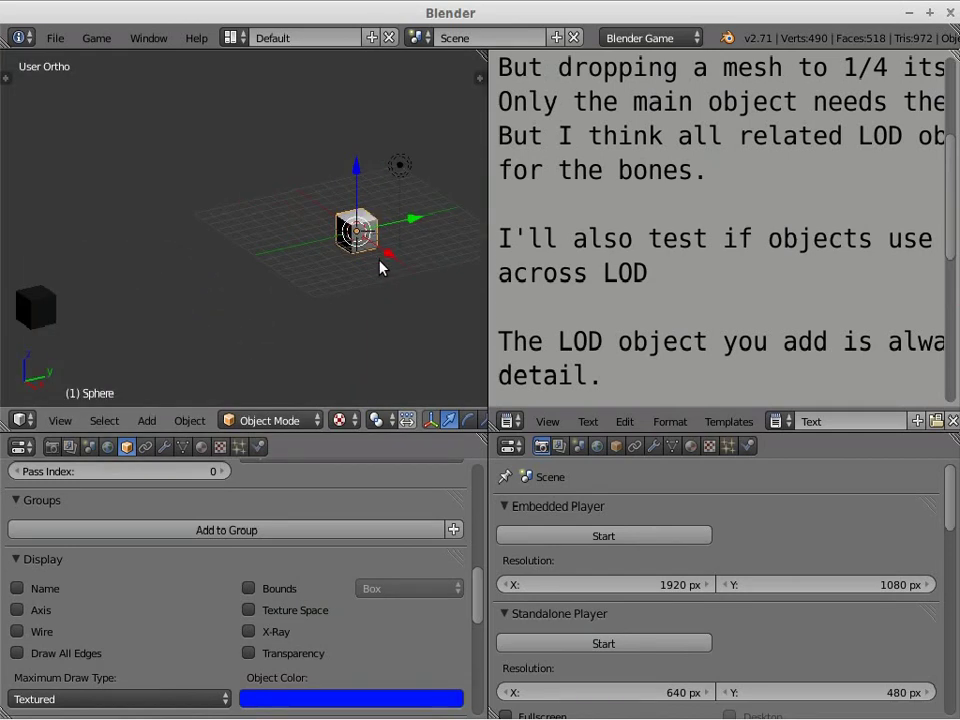
key(p)
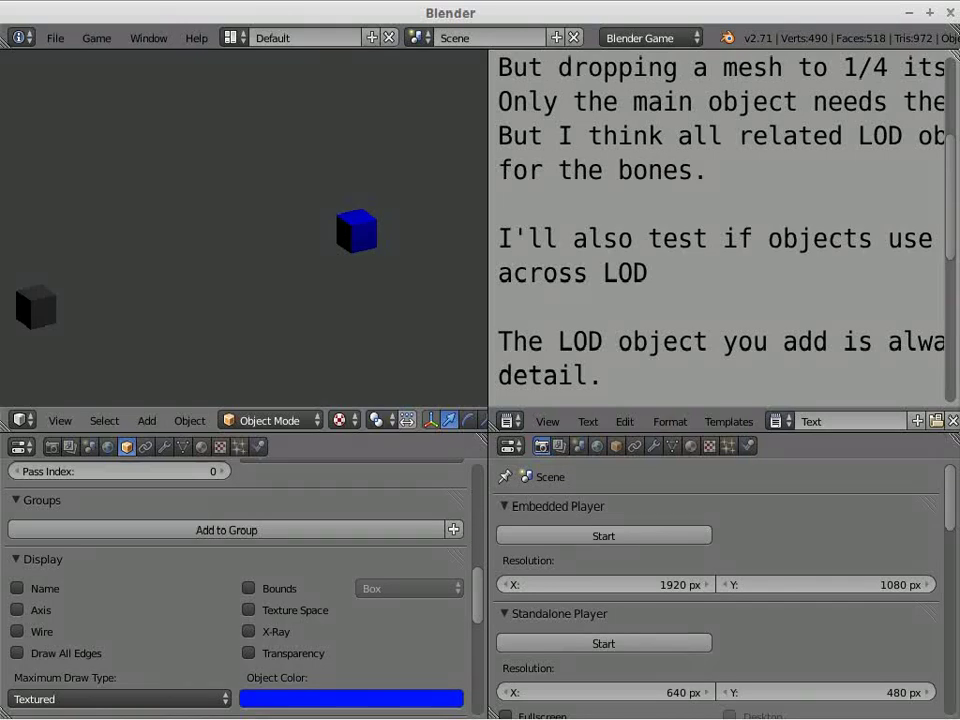
key(Escape)
key(p)
key(Escape)
click(620, 374)
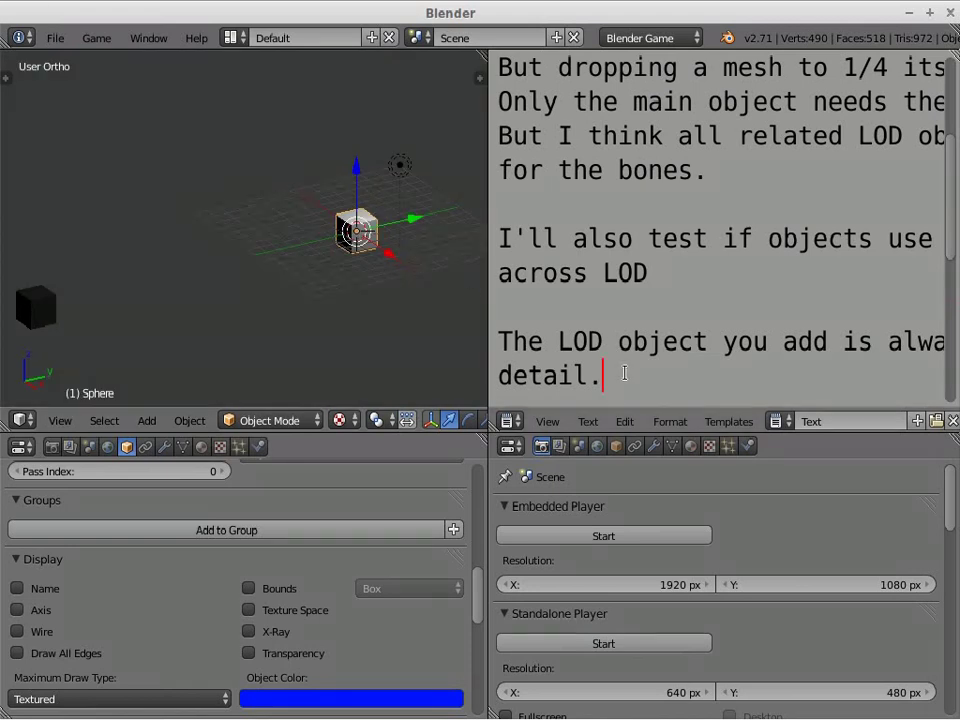
key(ctrl+Up)
Add the note line 'Seems LOD object doesn't need object color, or material. ()'
click(758, 504)
key(Return)
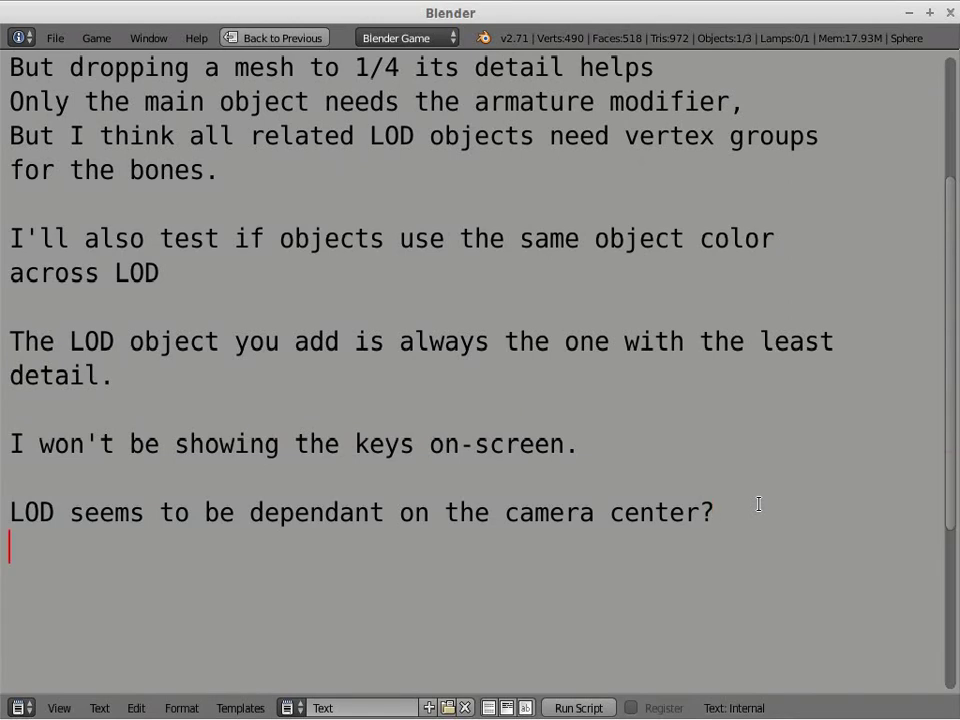
text(Seems LOD object doesn't need object color, or)
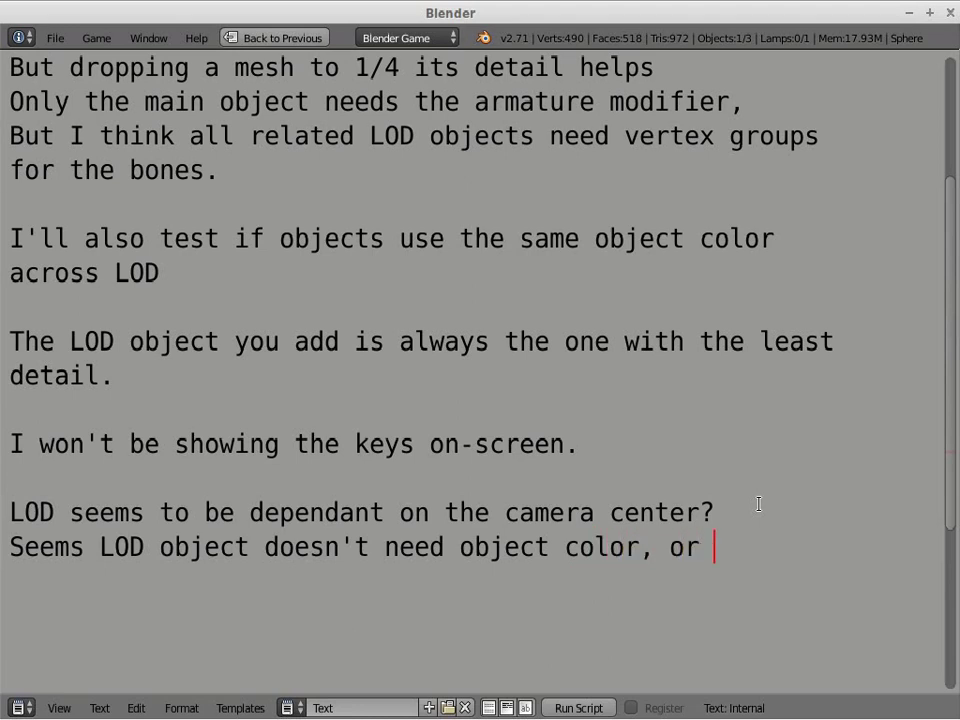
key(Return)
text(material.)
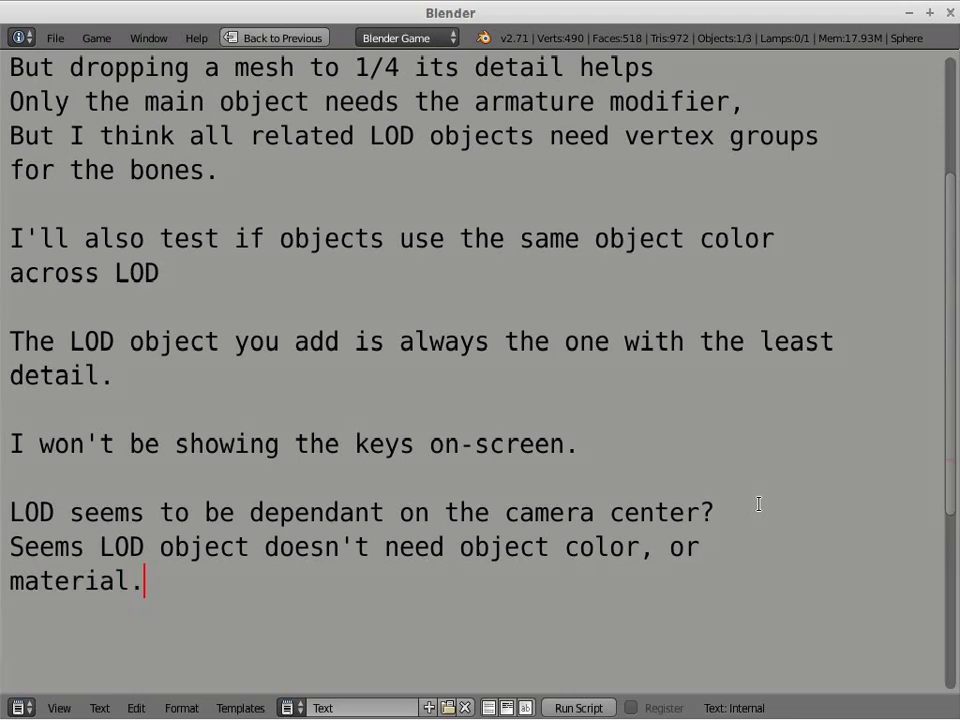
text( ())
Write 'That is interesting, may need to test some more' inside the parentheses and restore the layout
key(Left)
text(That )
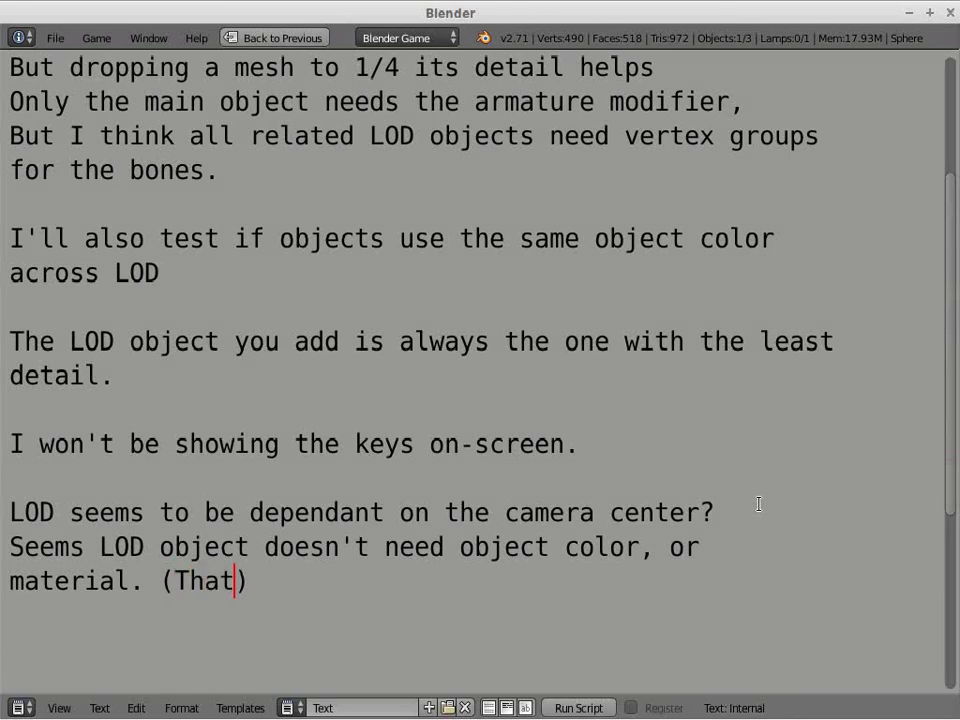
text(is interesting)
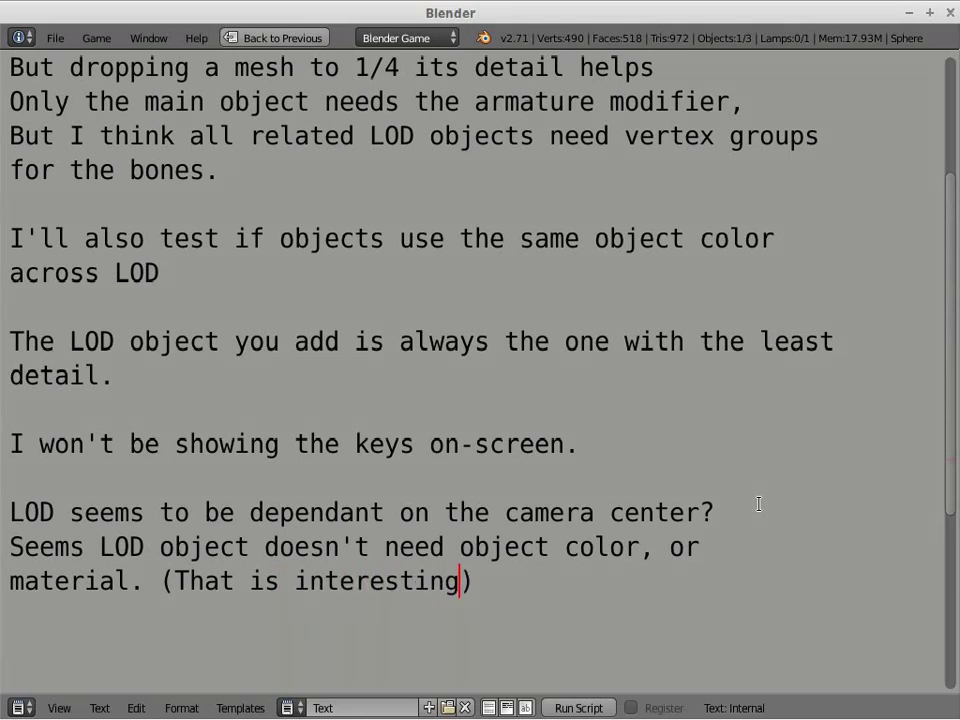
text(, may need )
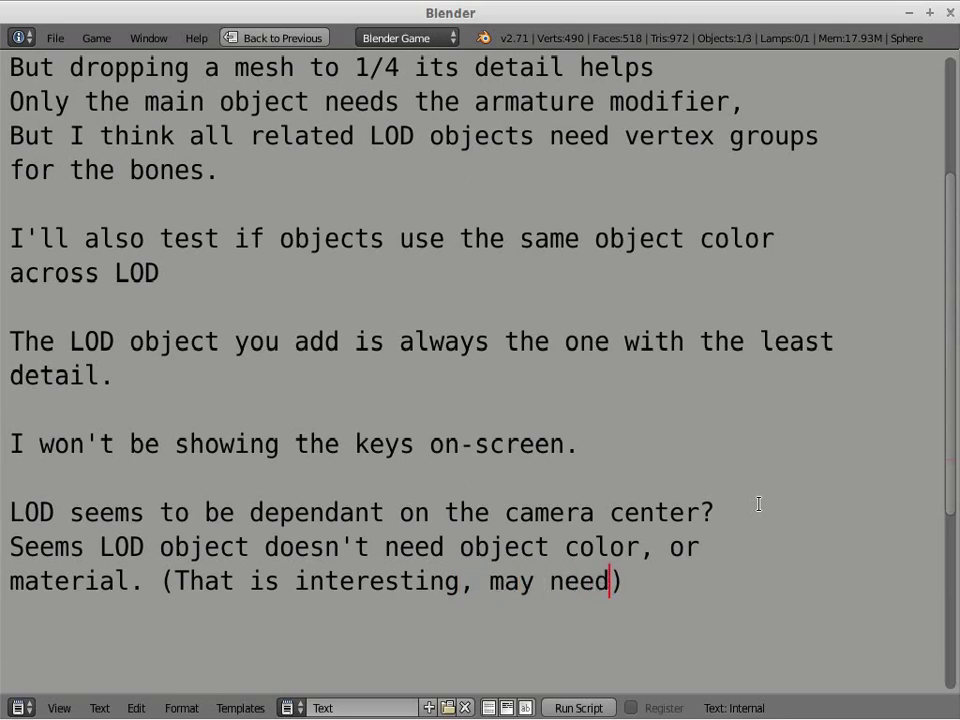
text(to test somemore)
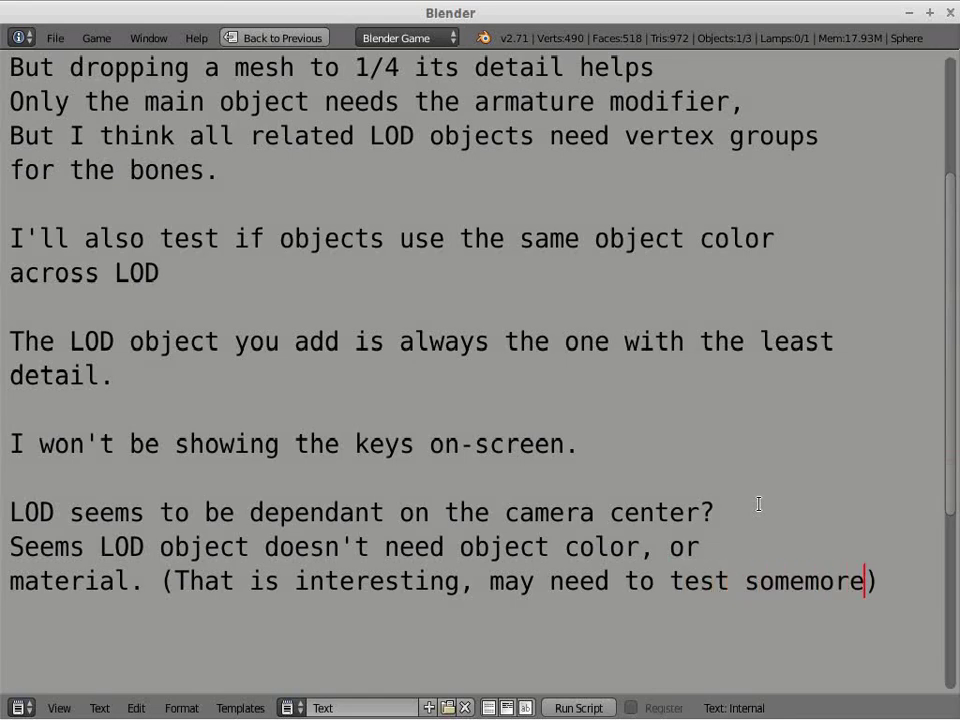
key(Left)
key(Left)
key(Left)
key(Left)
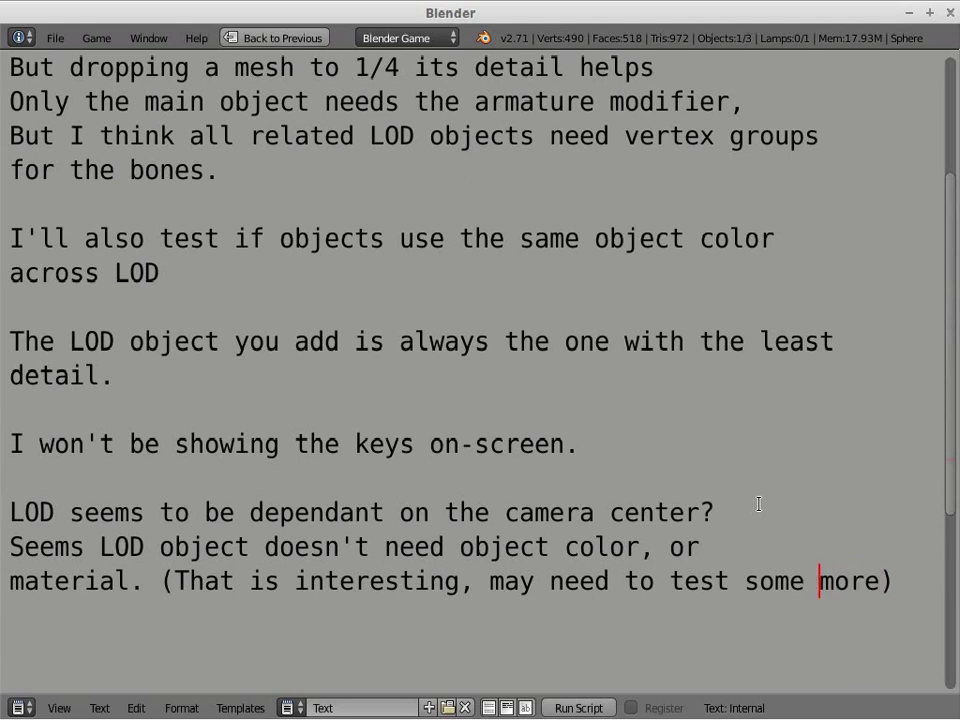
key(ctrl+Up)
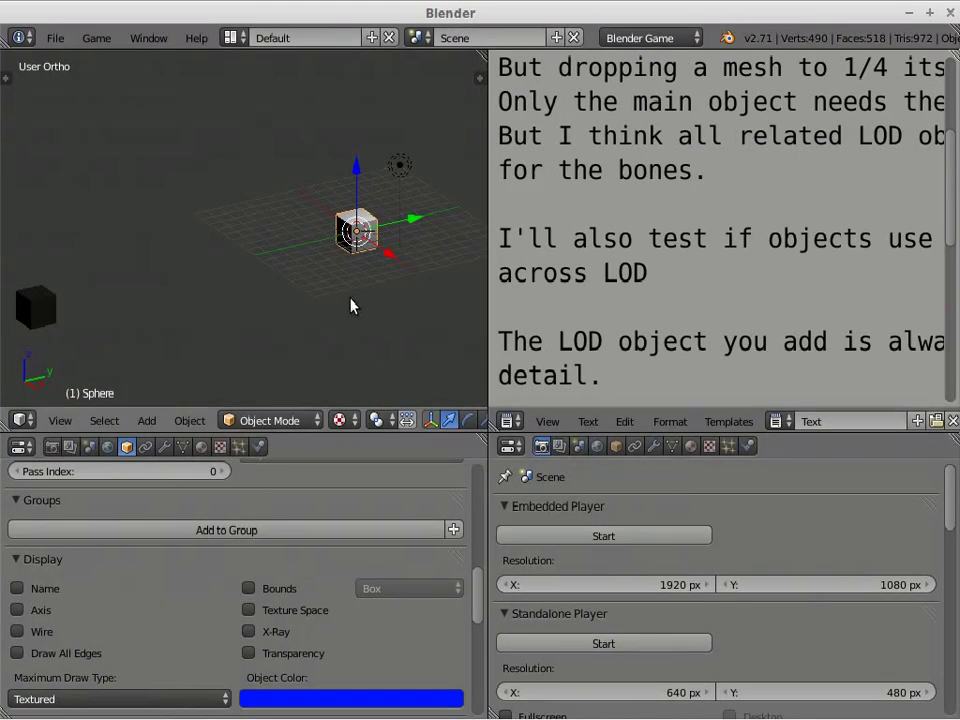
Select the small cube and add a camera from a top-down view
right_click(48, 305)
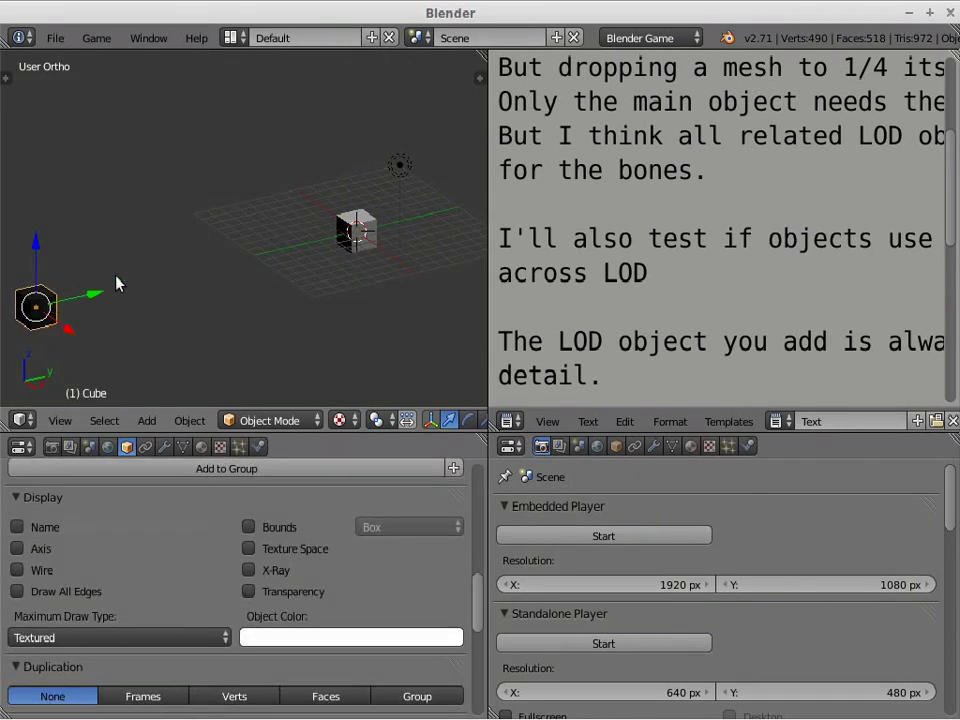
key(KP_7)
scroll(264, 274, down, 3)
shift+scroll(285, 270, down, 2)
shift+scroll(285, 270, down, 3)
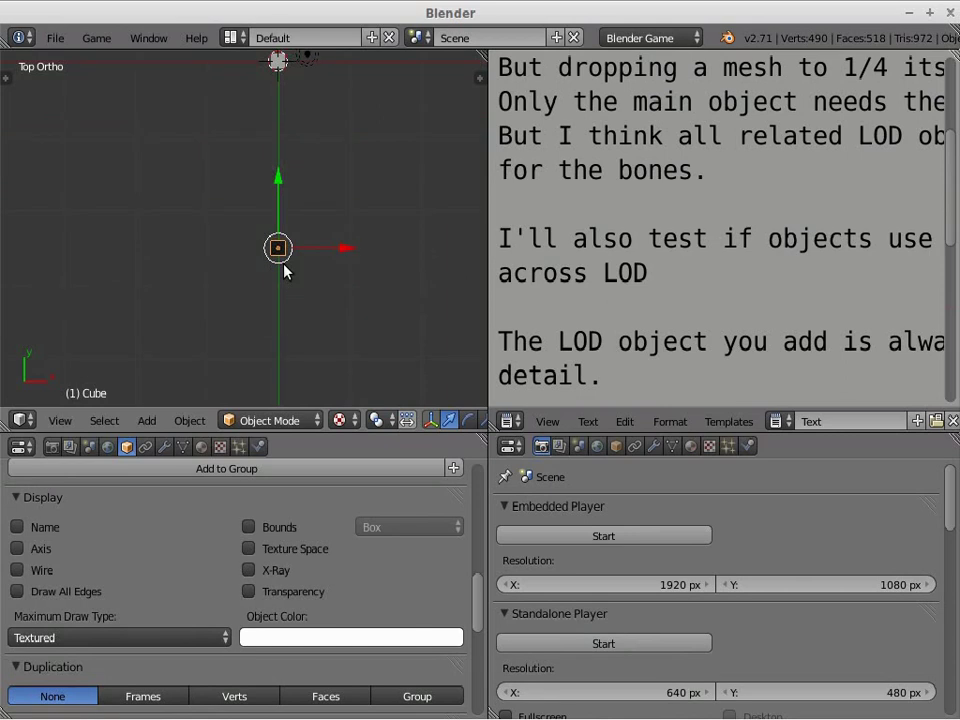
key(shift+a)
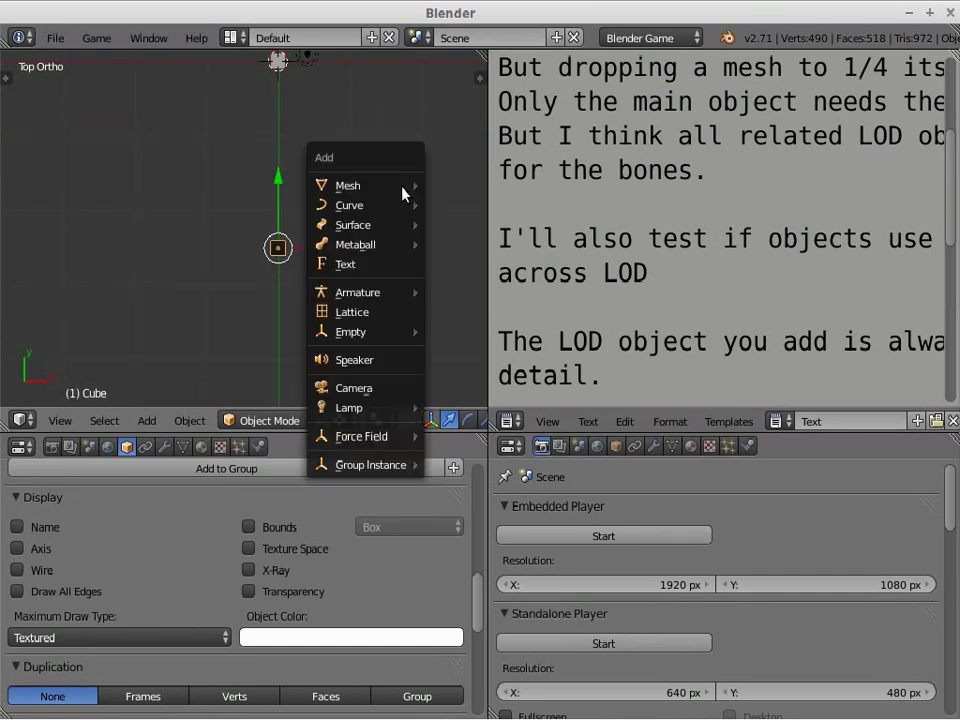
click(358, 390)
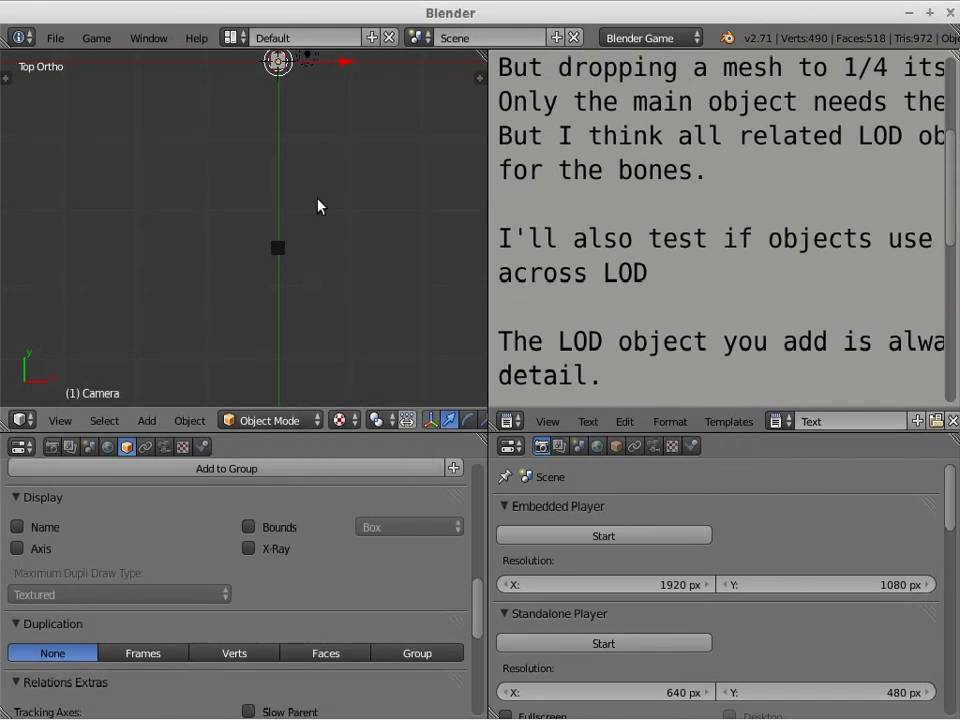
Move the new camera along Y and reset its rotation to 0 in a maximized side view
key(KP_3)
key(ctrl+Up)
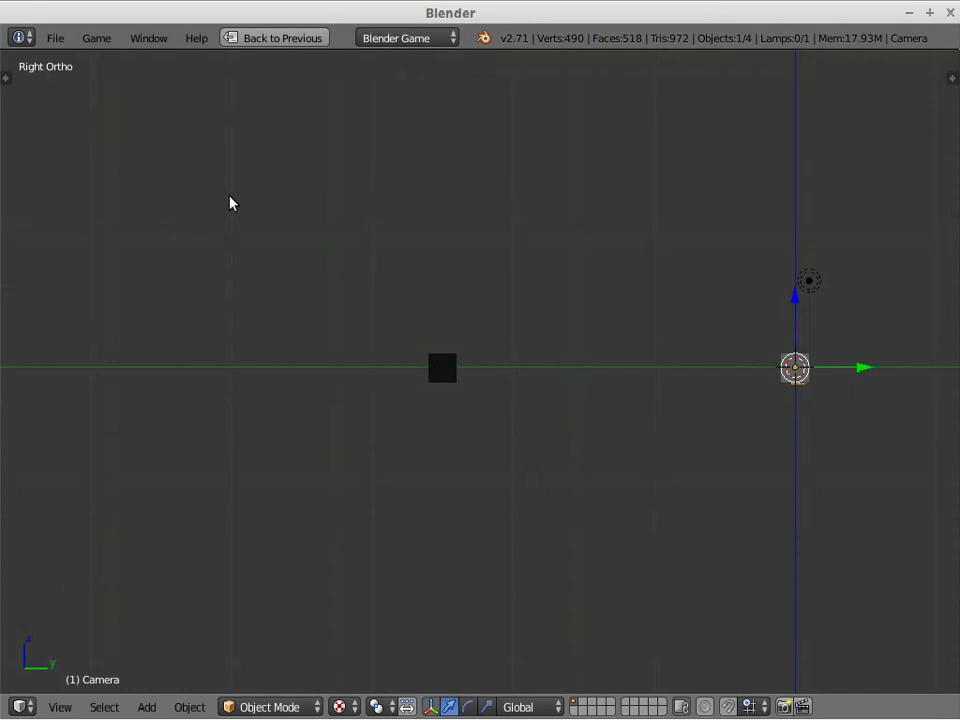
key(g)
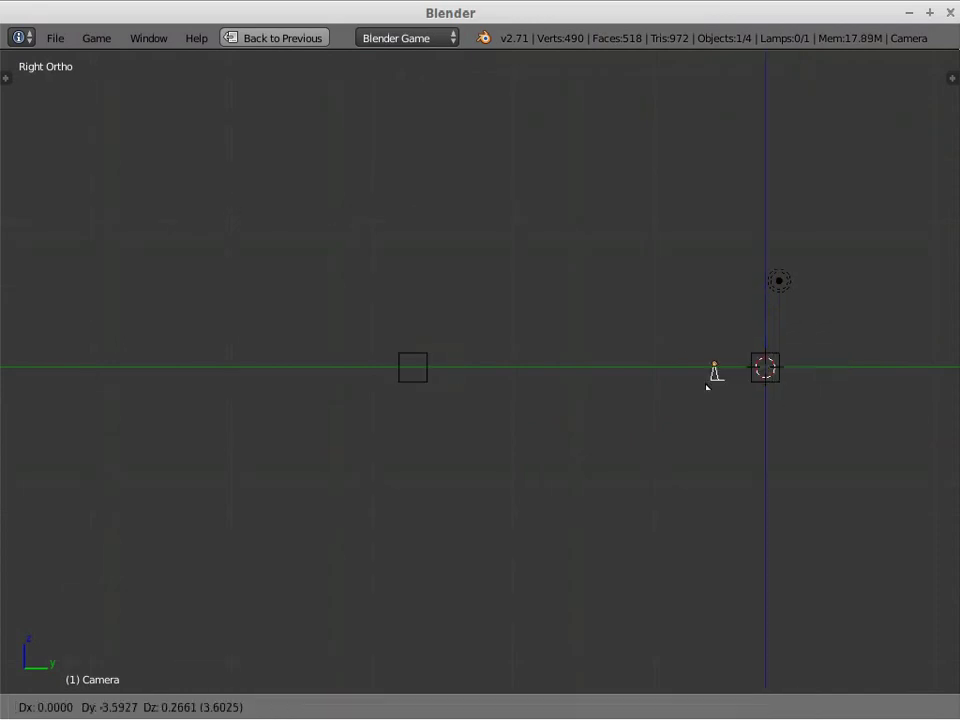
key(y)
click(446, 388)
scroll(482, 426, up, 4)
key(r)
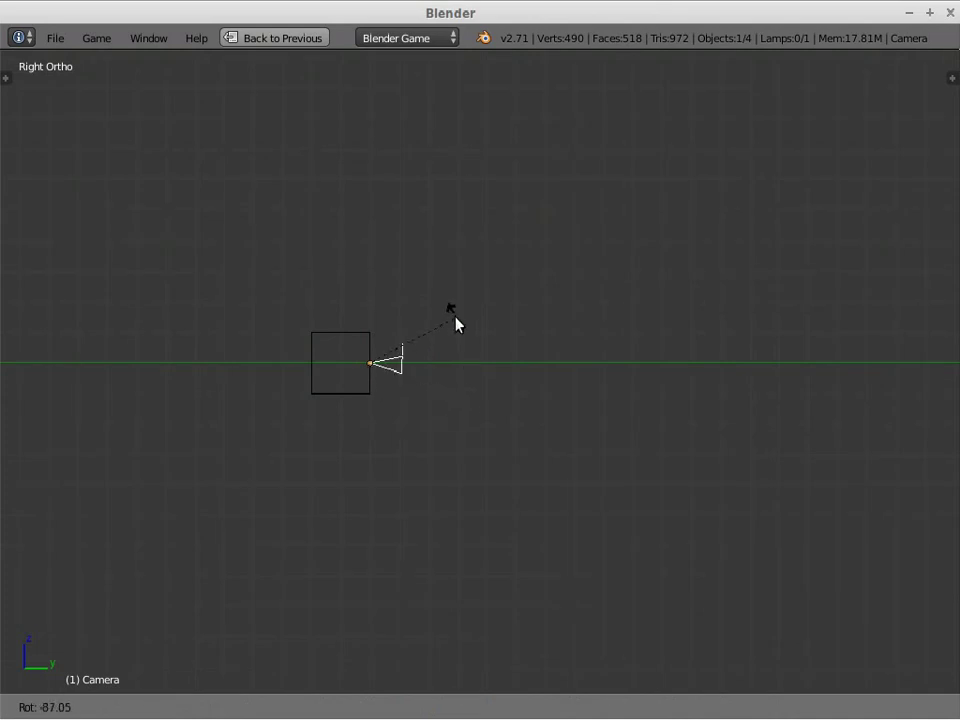
click(456, 322)
scroll(435, 405, up, 4)
key(r)
key(0)
key(Return)
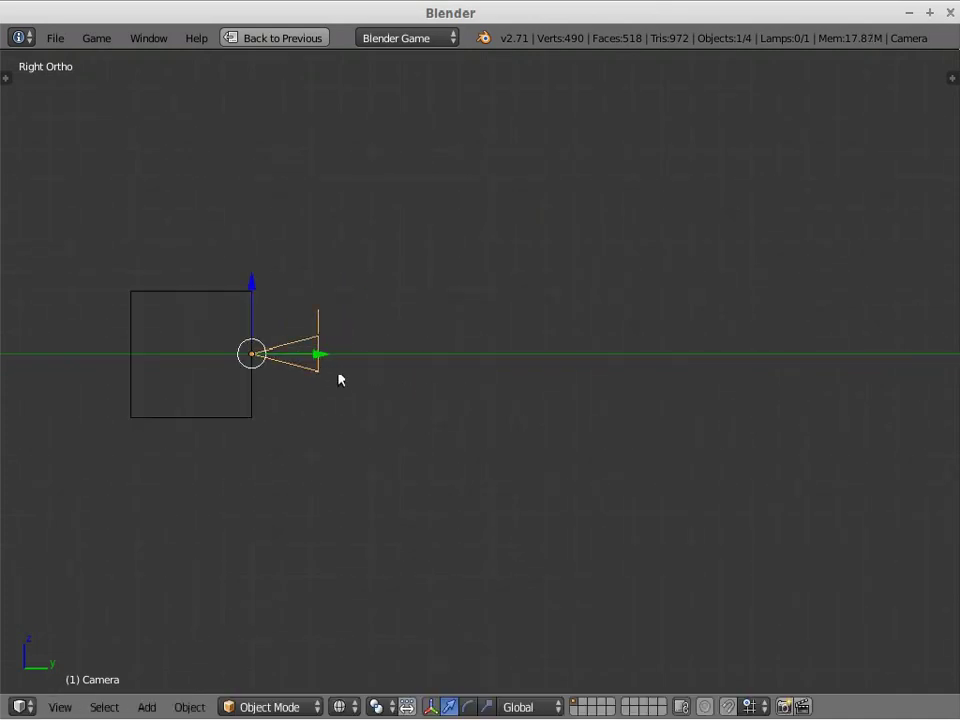
Parent the camera to the cube, switch to solid shading, and restore the multi-panel layout
right_click(220, 292)
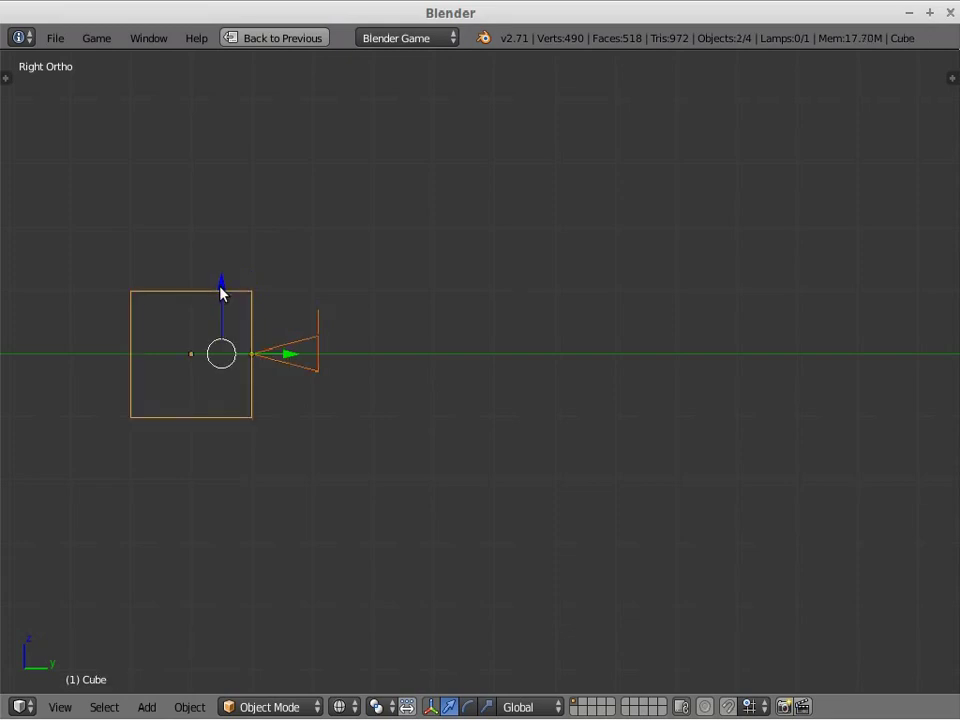
key(ctrl+p)
click(222, 292)
scroll(274, 311, down, 3)
key(z)
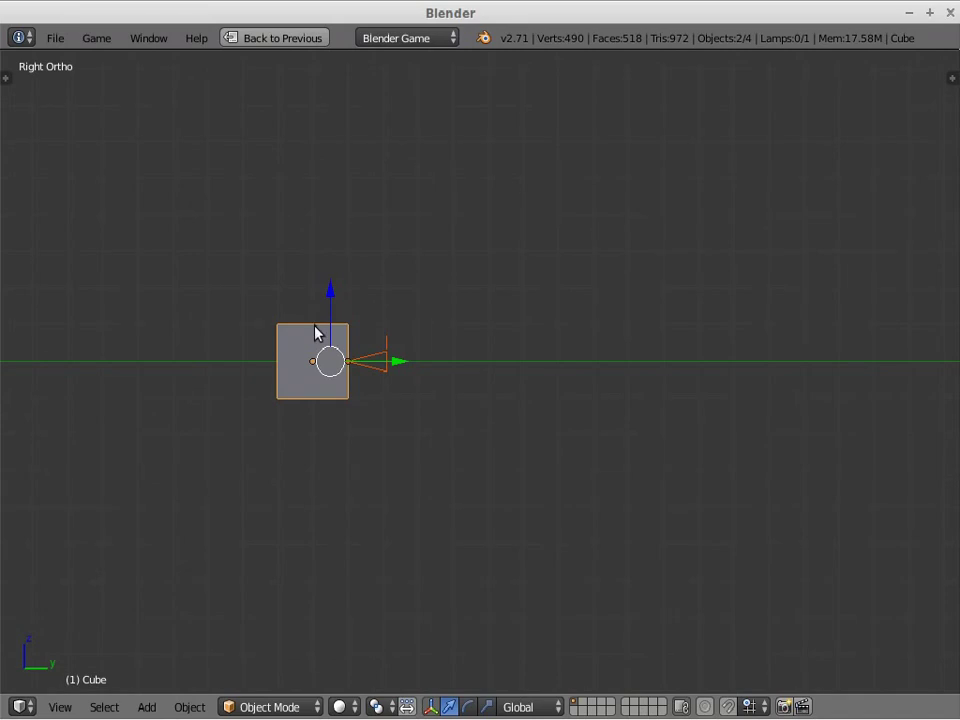
right_click(315, 333)
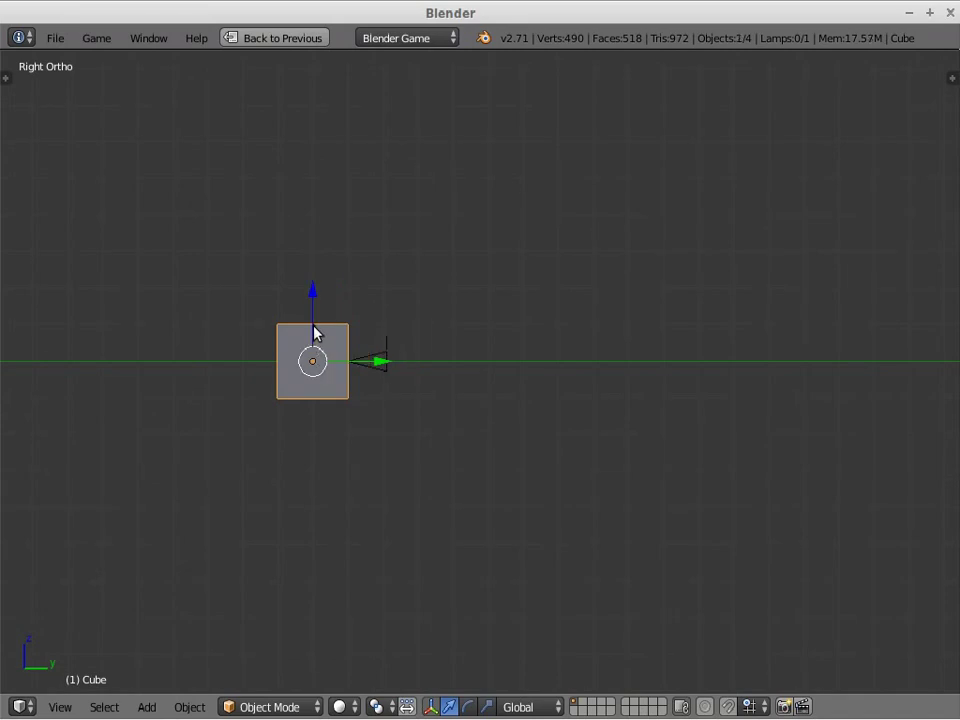
key(ctrl+Up)
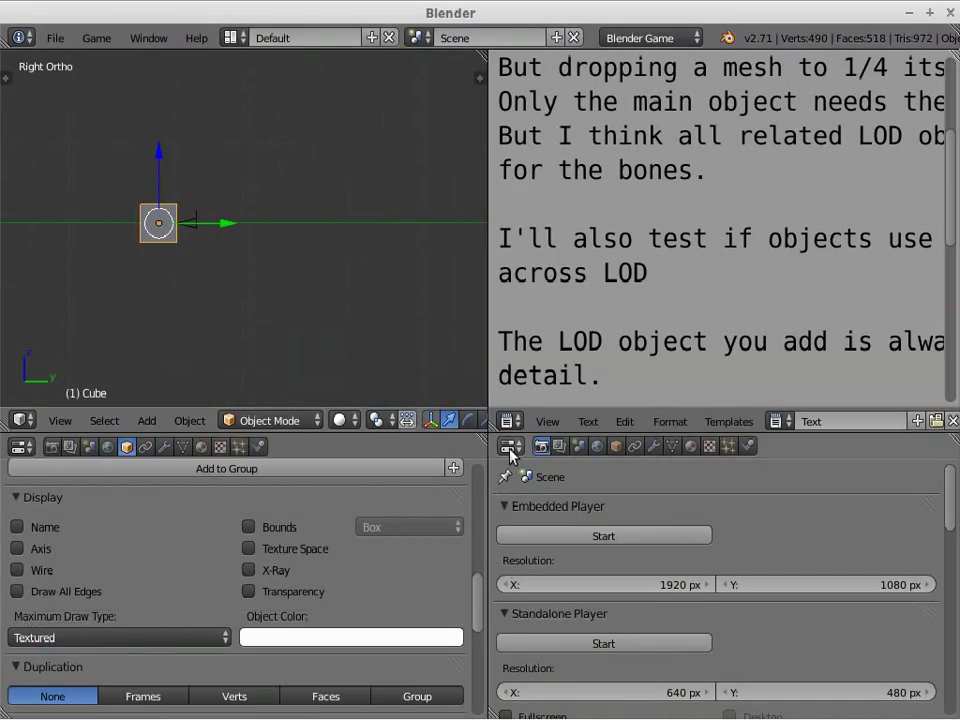
Turn the lower-right area into the Logic Editor and maximize it
click(511, 447)
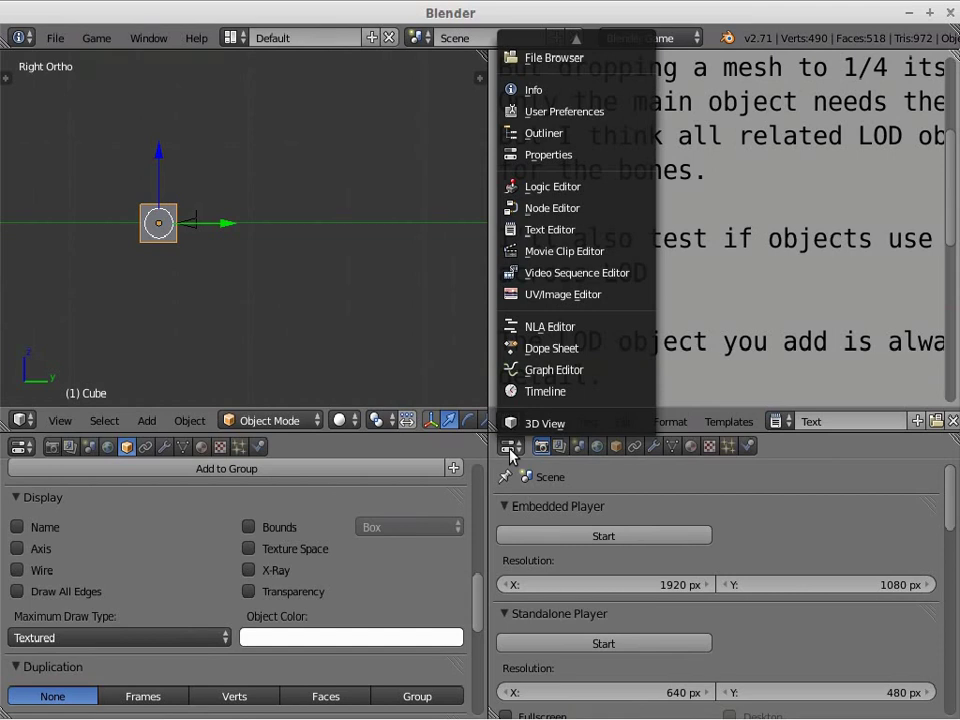
click(574, 188)
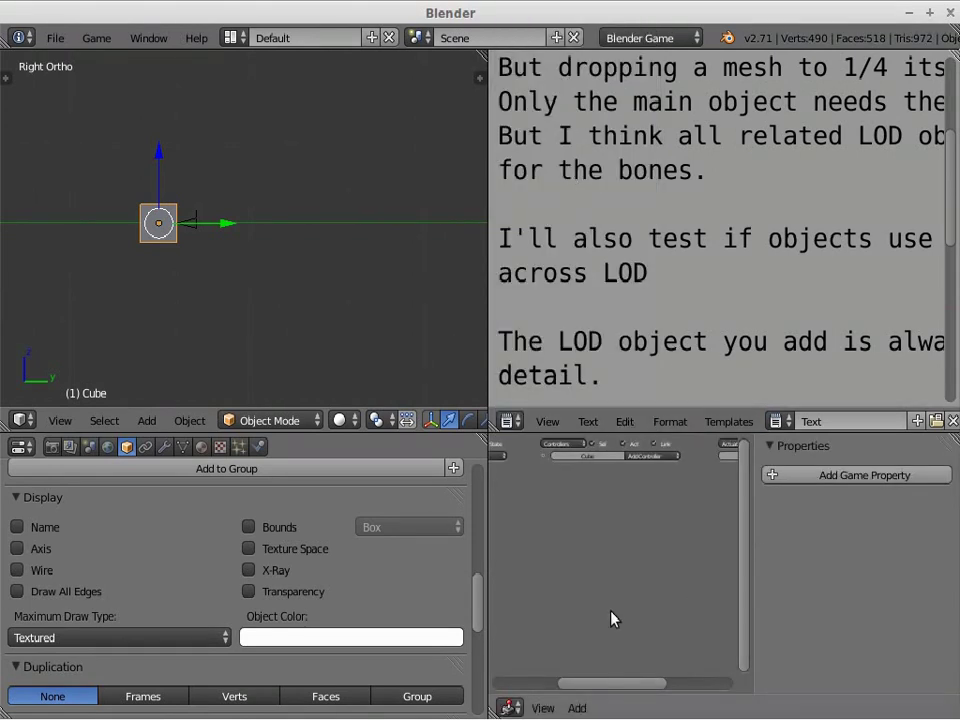
key(ctrl+Up)
scroll(135, 245, up, 2)
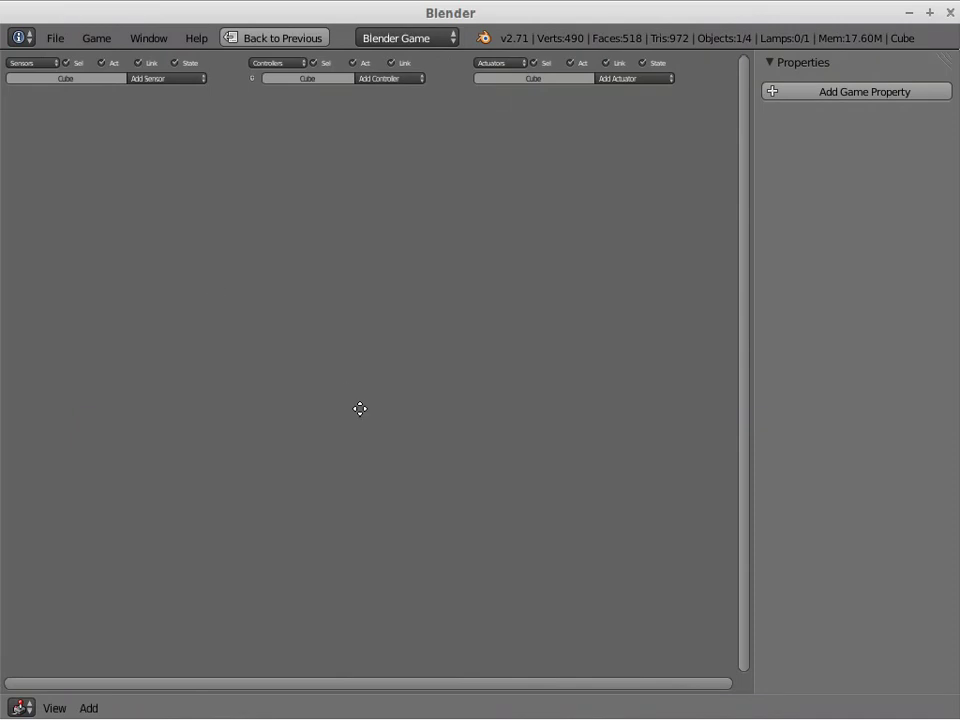
scroll(195, 203, up, 2)
scroll(160, 150, up, 2)
ctrl+scroll(400, 190, left, 3)
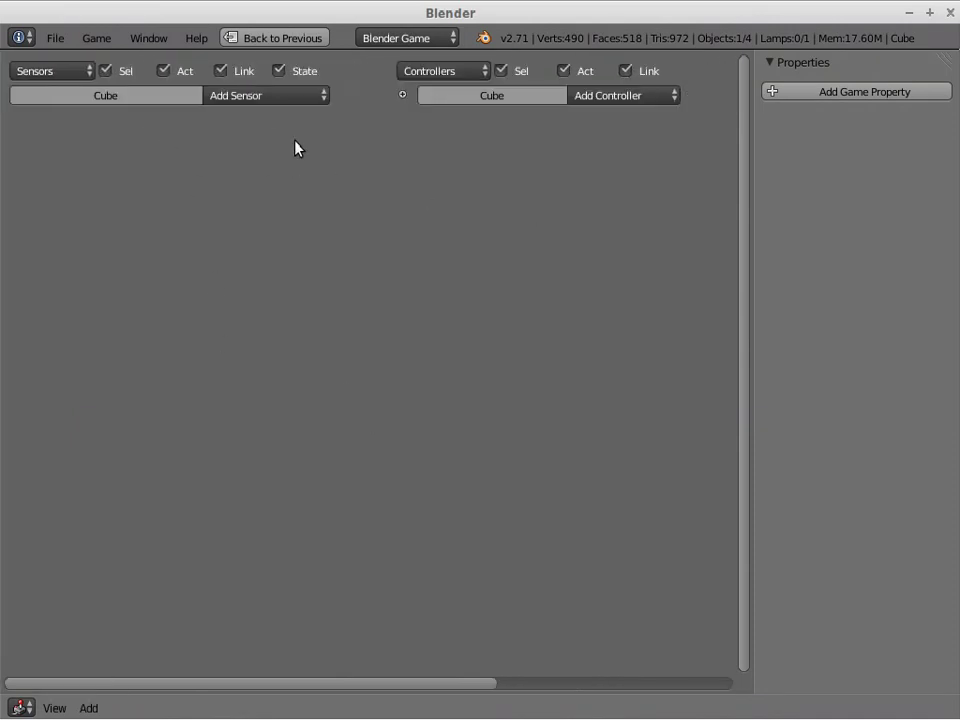
Add a Keyboard sensor named w using the W key with pulse mode on
click(268, 96)
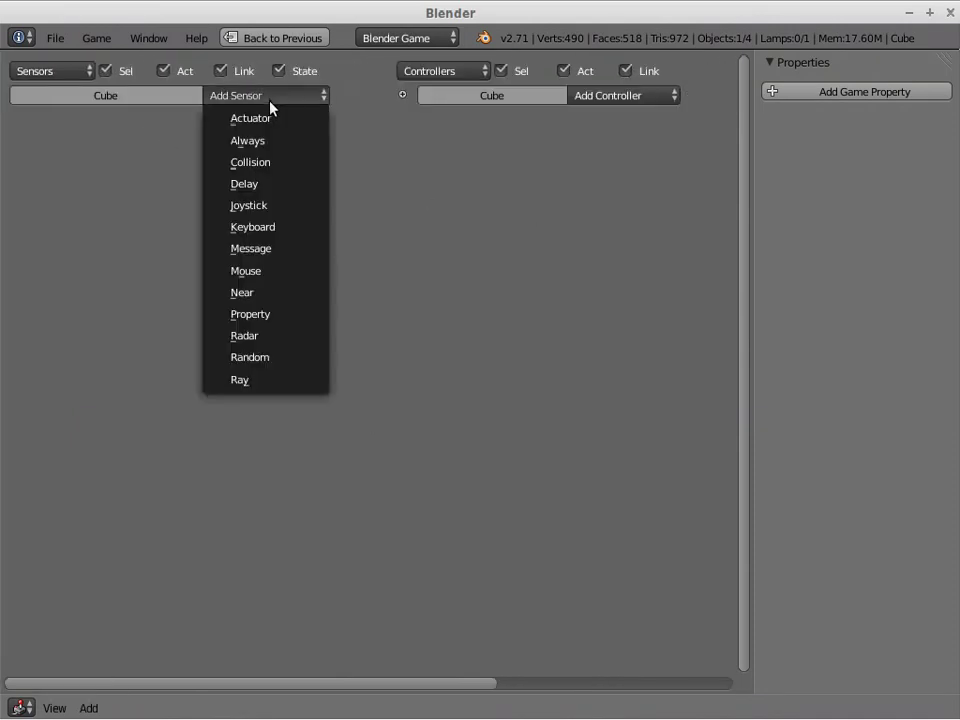
click(262, 228)
click(173, 141)
text(w)
key(Return)
click(146, 204)
key(w)
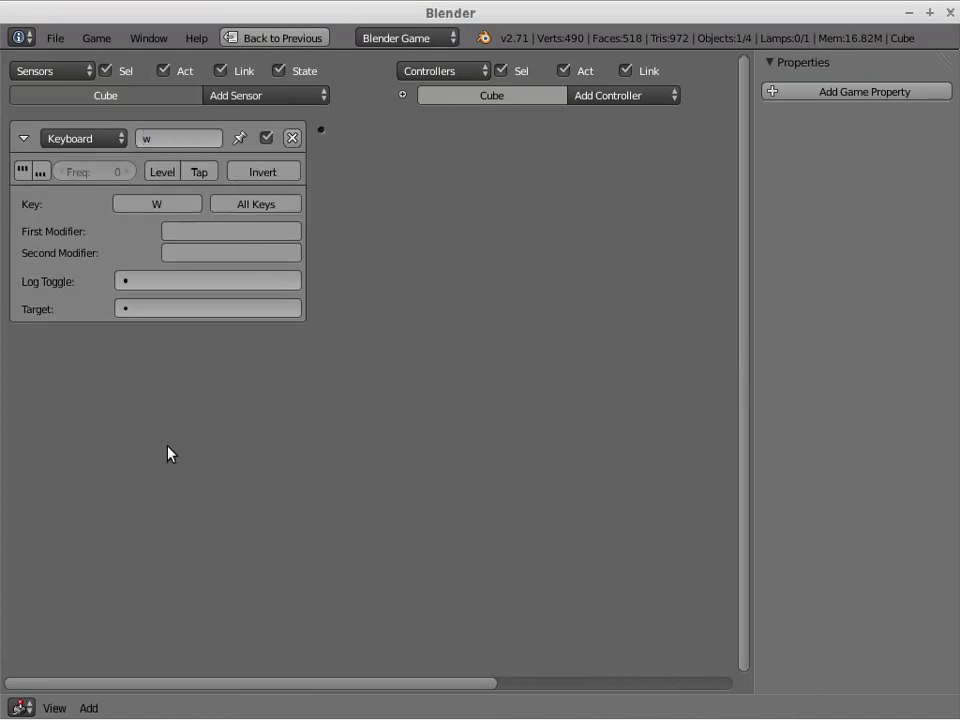
click(21, 170)
Add a second Keyboard sensor using the S key with pulse mode on
click(232, 91)
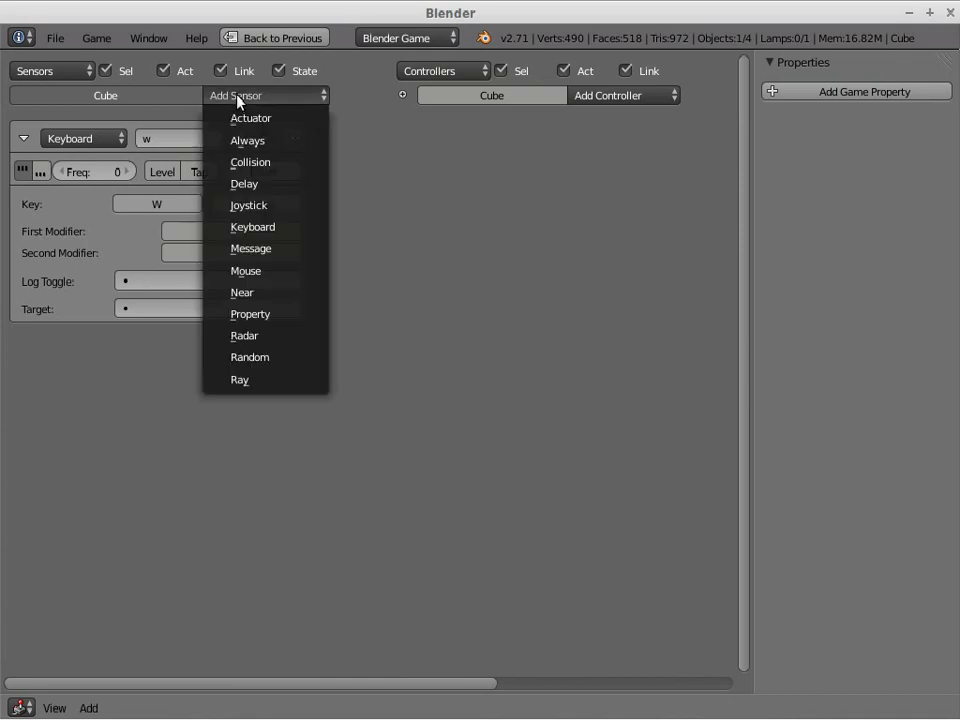
click(253, 227)
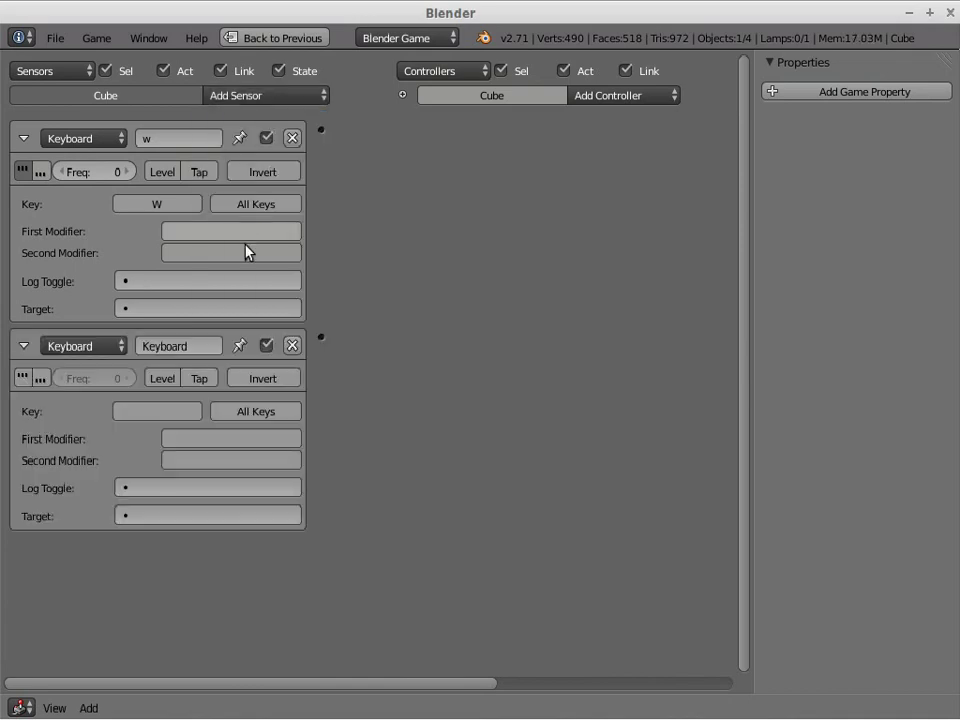
click(157, 411)
key(s)
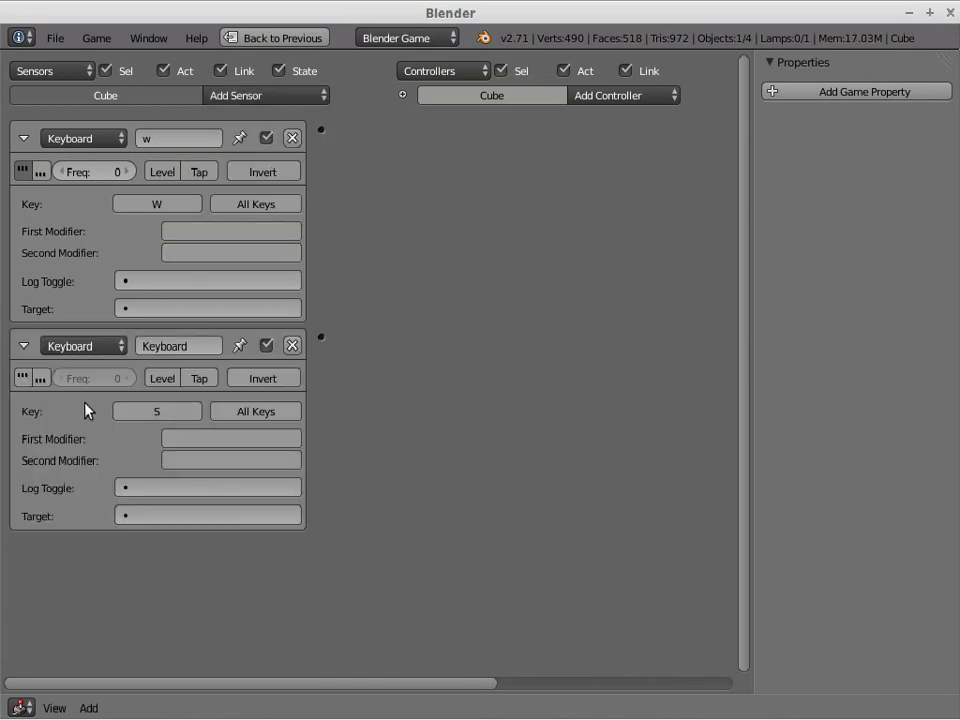
click(24, 376)
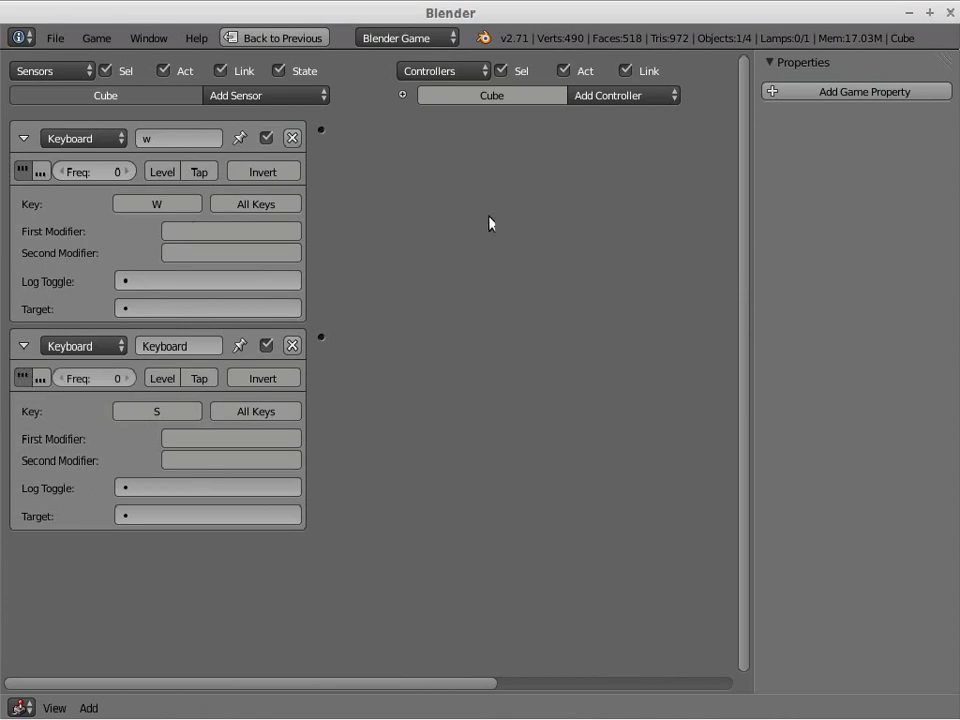
click(630, 95)
Add a Motion actuator moving Y 0.10 and wire the W sensor to it
middle_drag(633, 254, 457, 303)
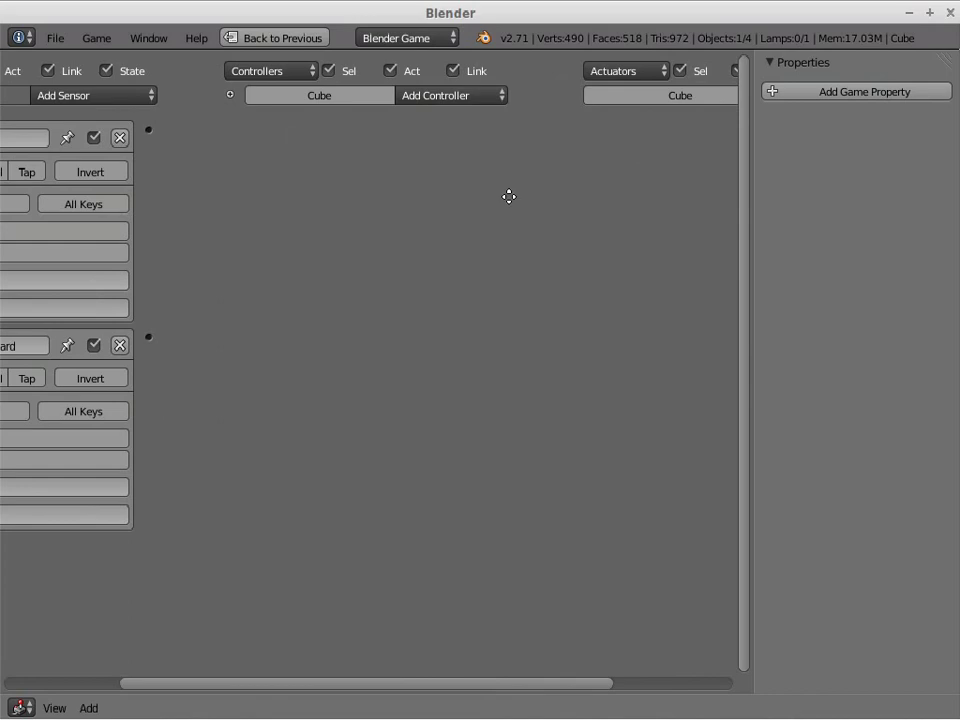
middle_drag(509, 196, 361, 198)
click(688, 104)
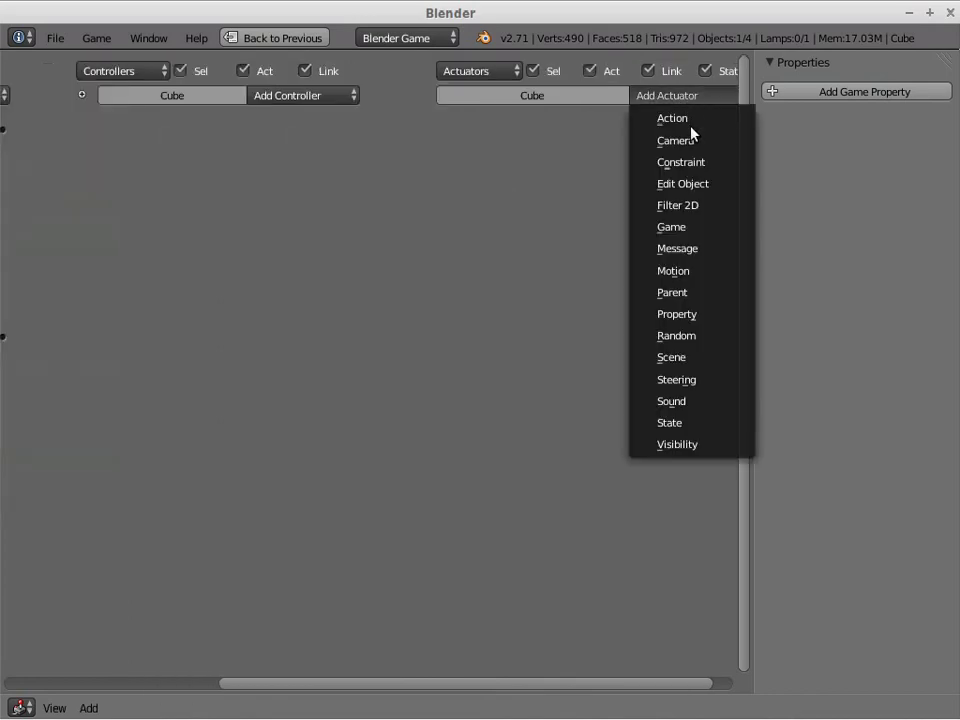
click(685, 277)
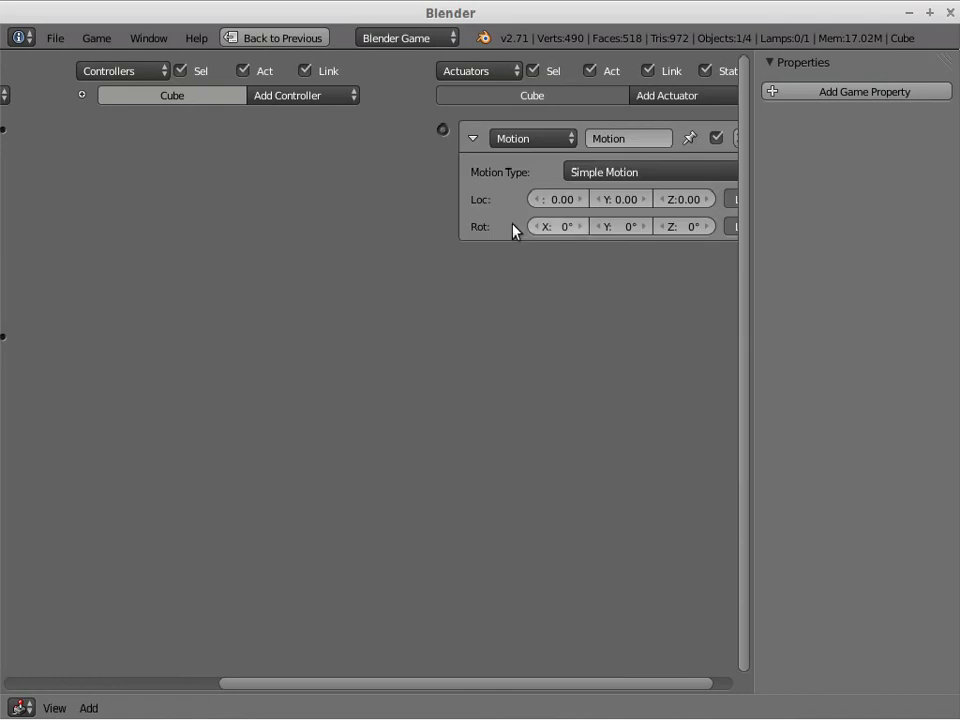
click(645, 203)
middle_drag(298, 240, 344, 240)
drag(47, 129, 488, 130)
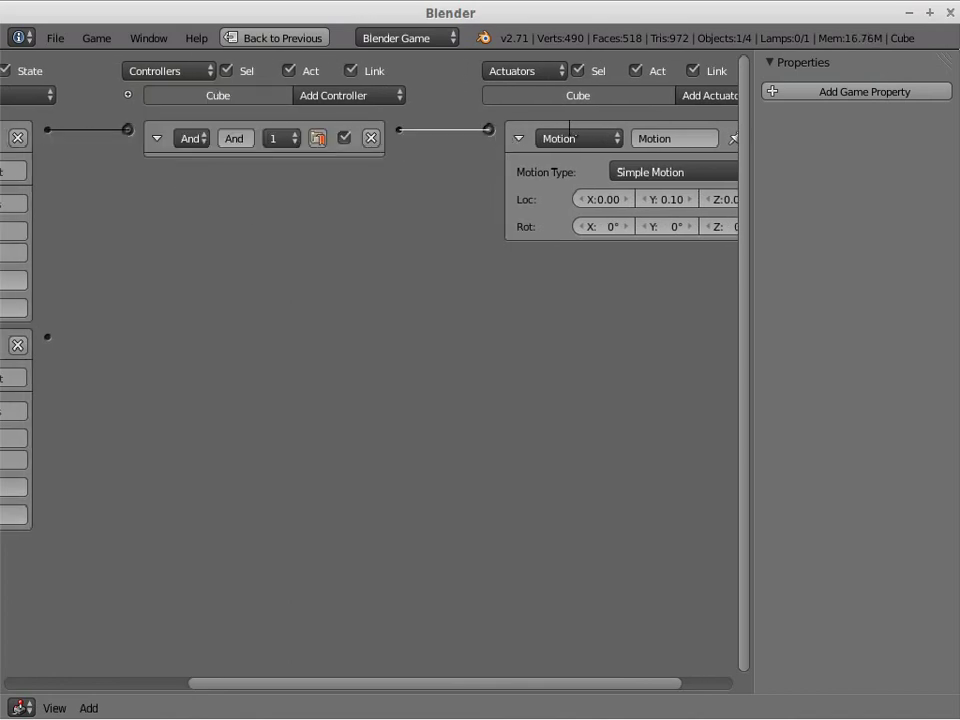
Add a second Motion actuator moving Y -0.10 and wire the S sensor to it
click(708, 95)
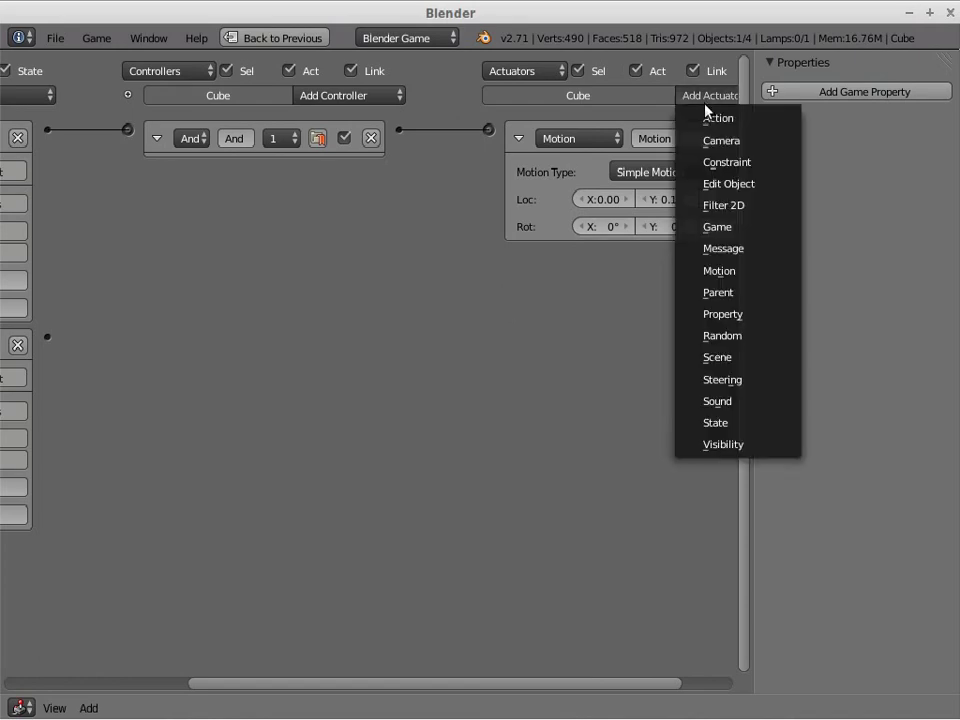
click(720, 272)
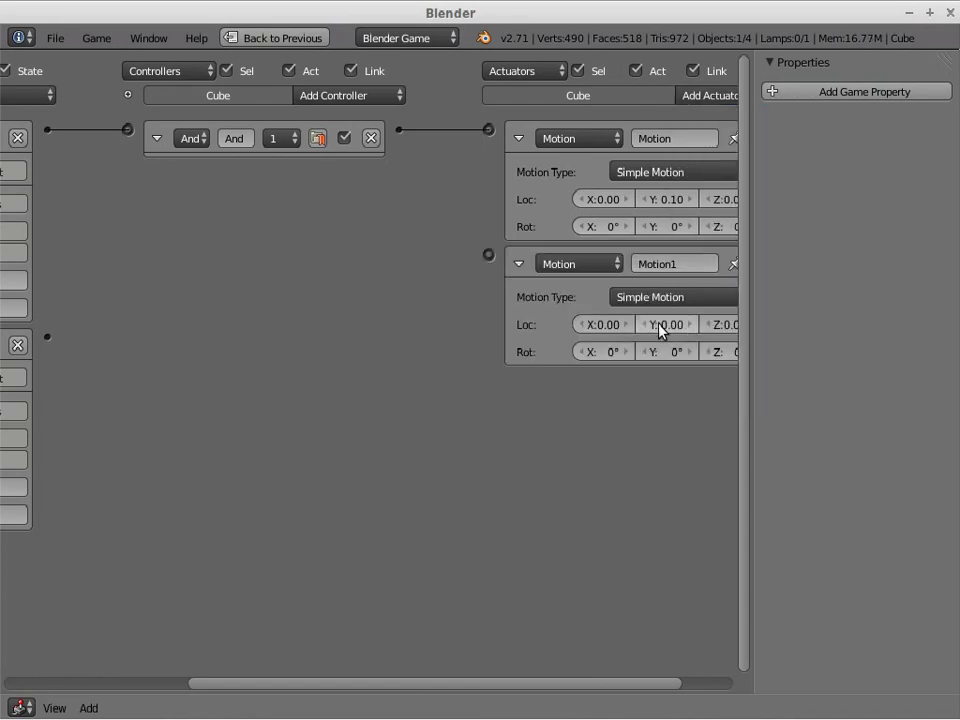
drag(660, 324, 60, 339)
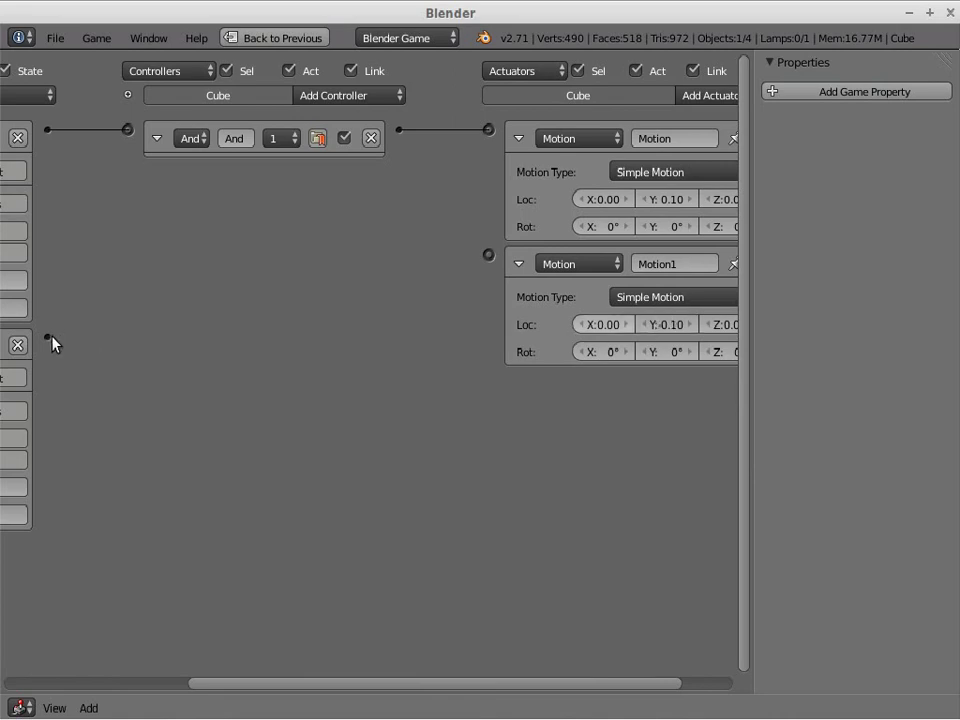
drag(419, 278, 488, 256)
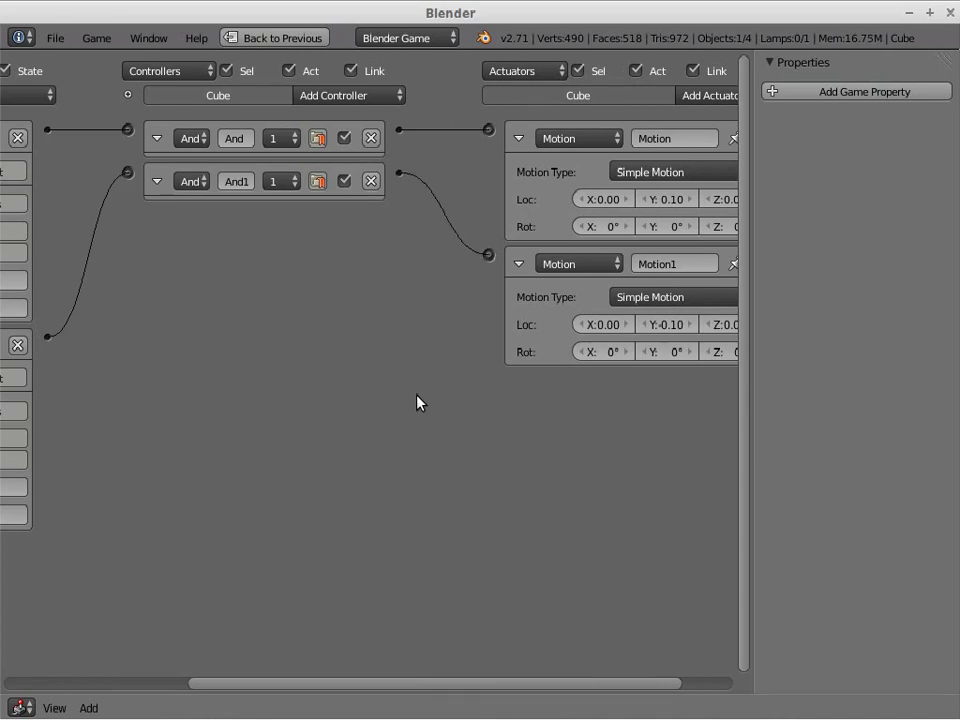
key(ctrl+Up)
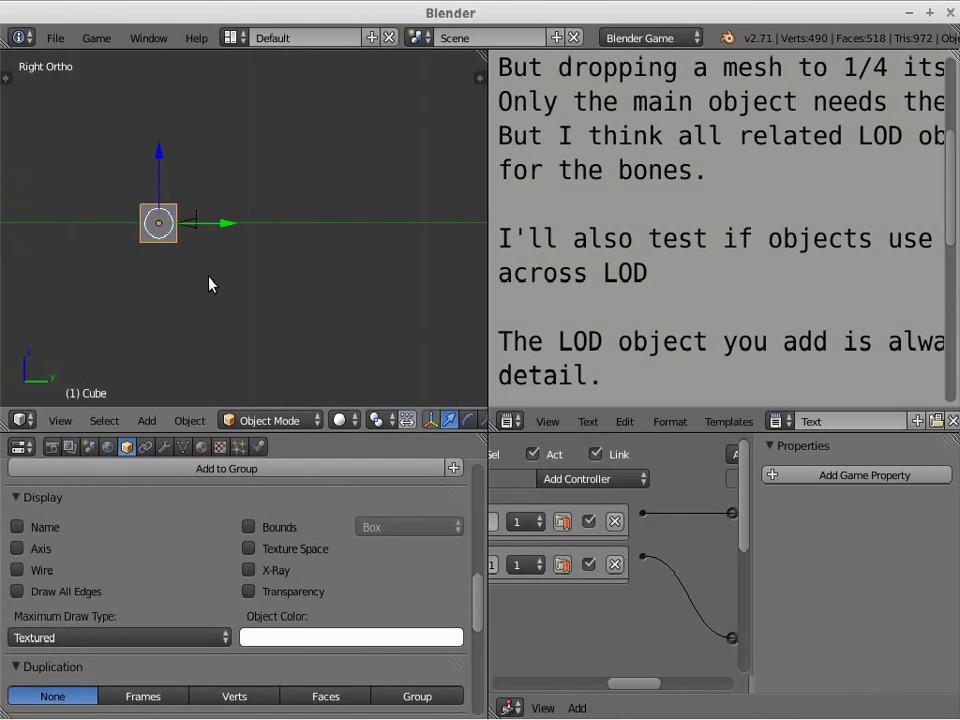
key(KP_0)
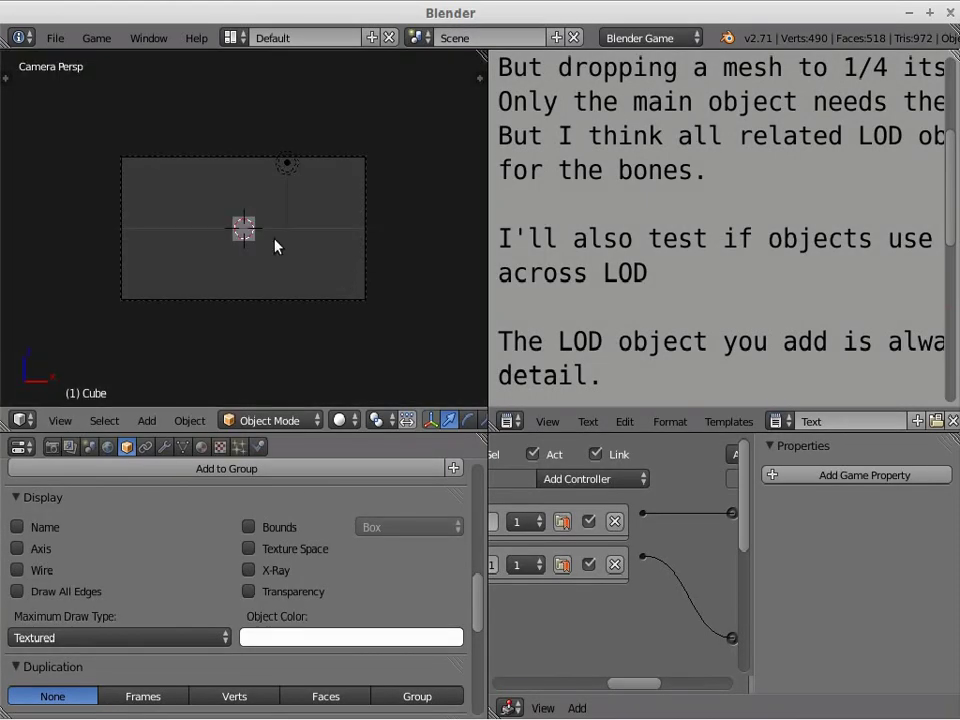
key(p)
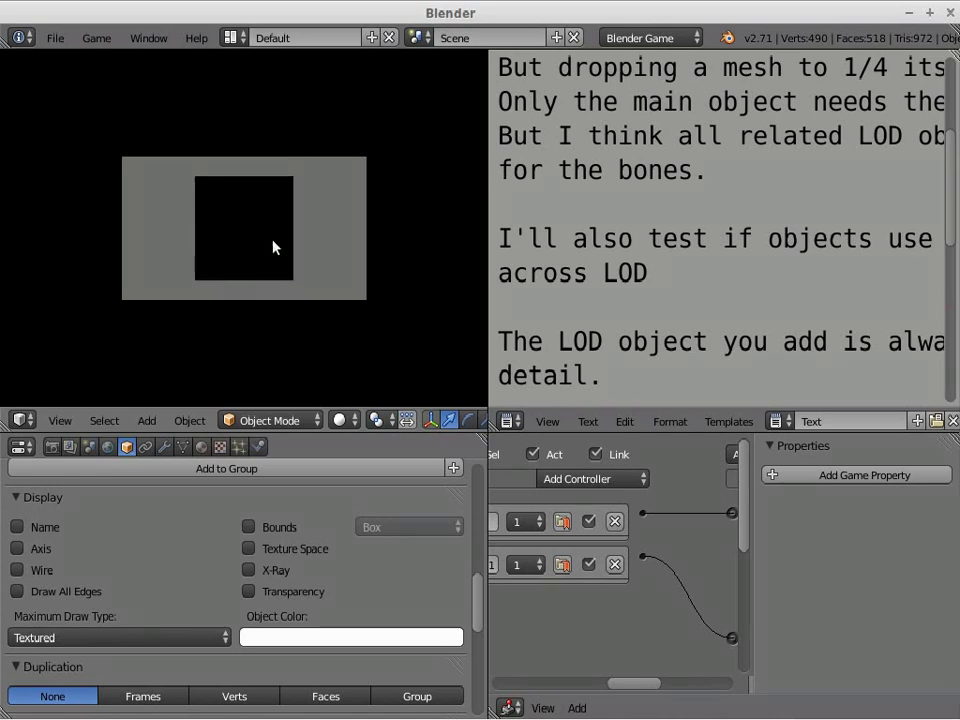
key(Escape)
key(KP_3)
key(a)
key(a)
key(w)
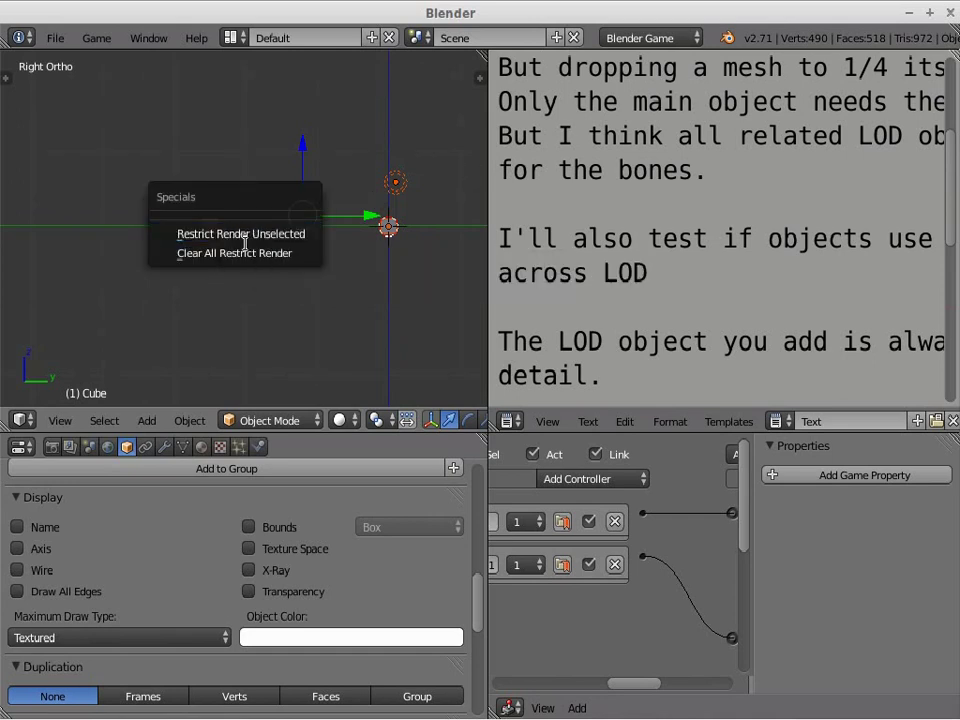
Apply Smooth shading to the selected objects through the command search
key(space)
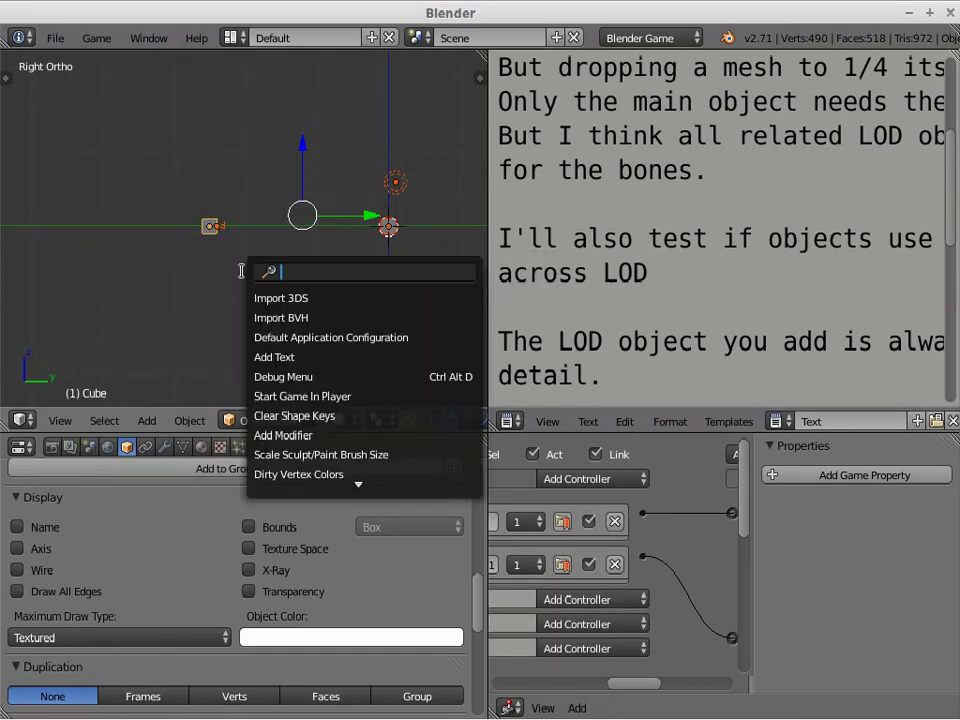
text(smoo)
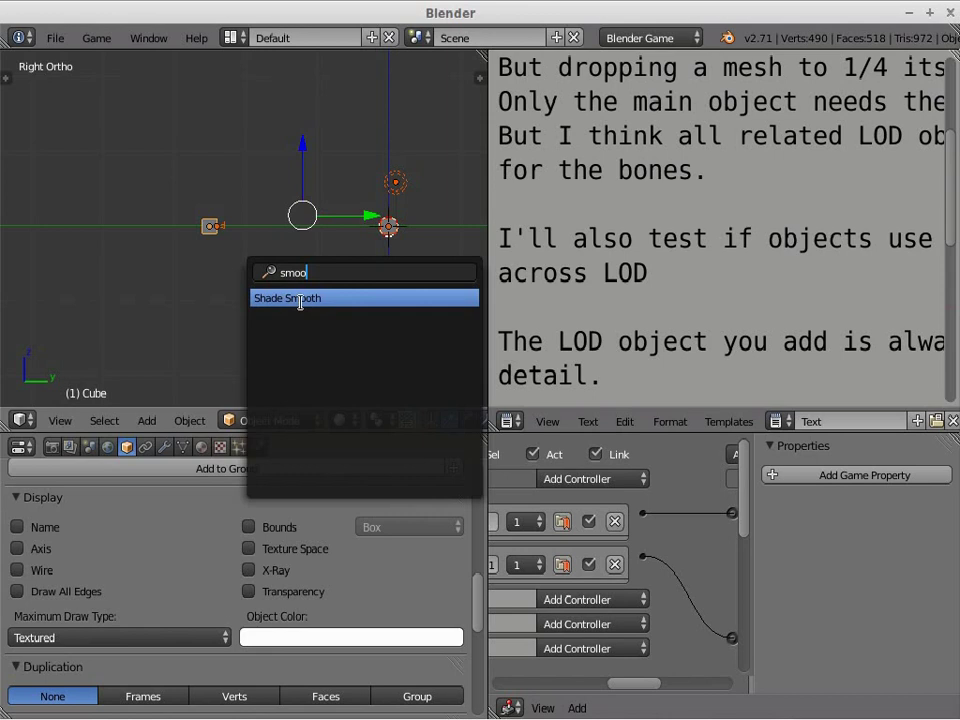
key(Return)
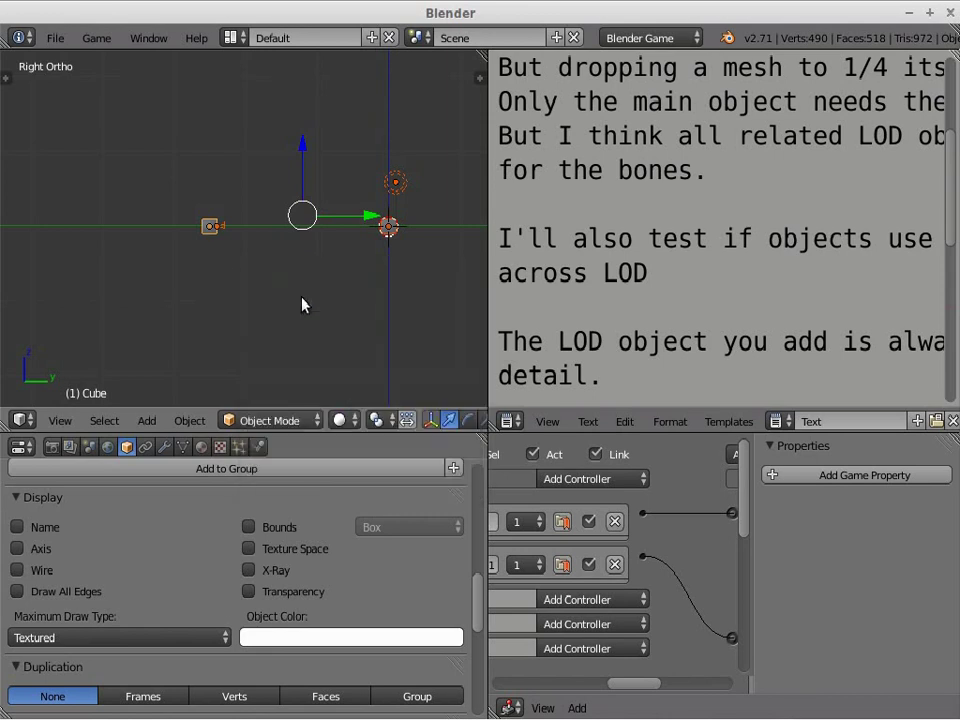
Select the lamp, change its type to Sun, and maximize the 3D view
right_click(396, 183)
mouse_move(228, 200)
middle_down()
mouse_move(273, 289)
mouse_move(216, 283)
middle_up()
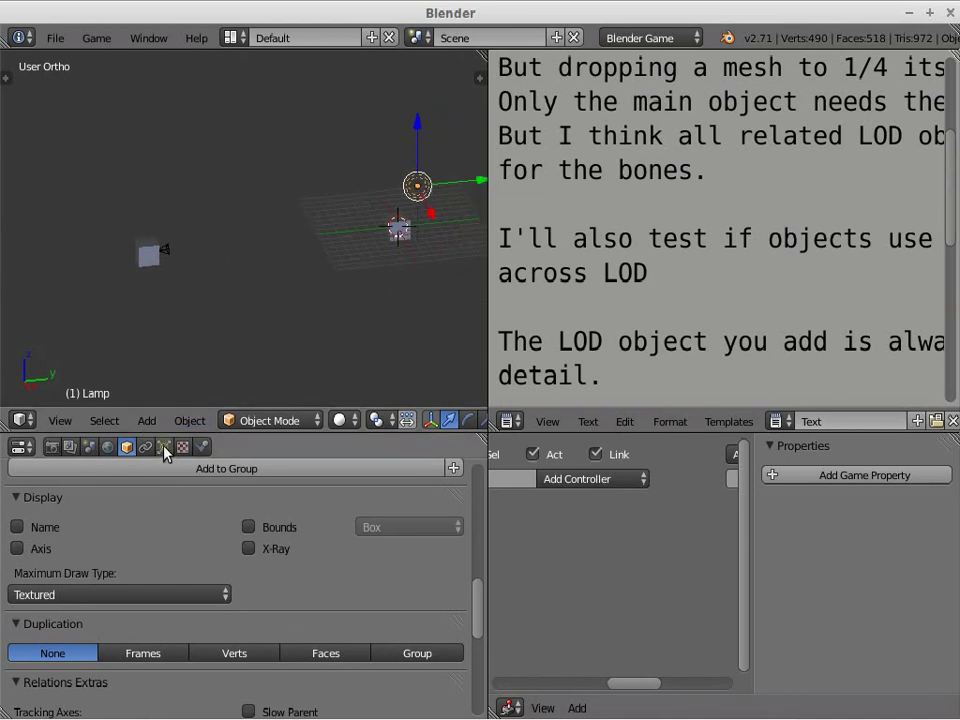
click(164, 447)
scroll(209, 549, down, 5)
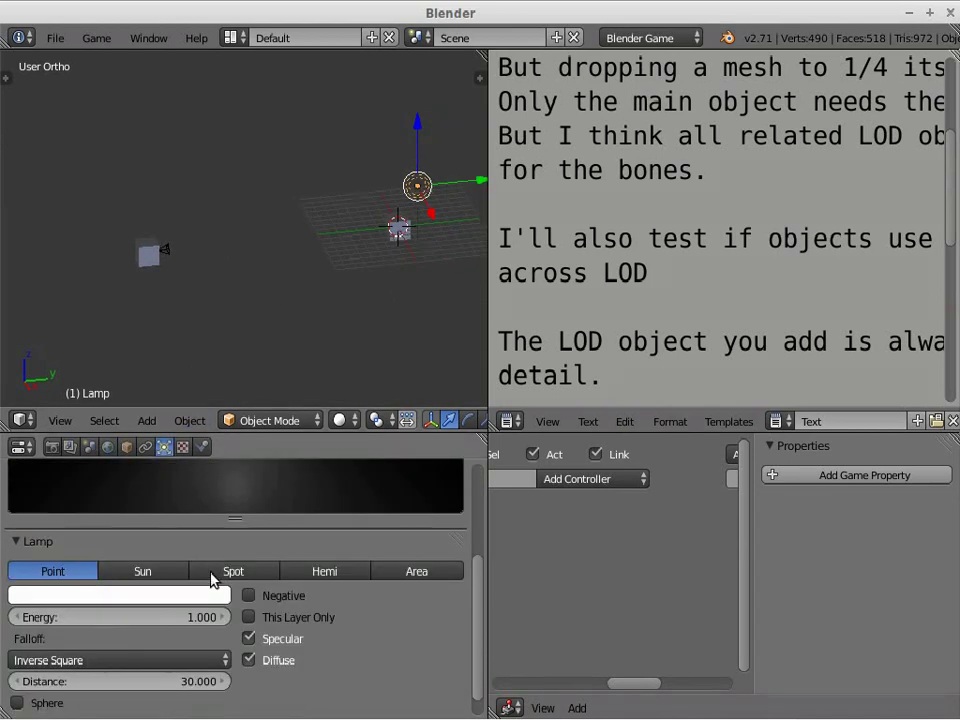
click(165, 572)
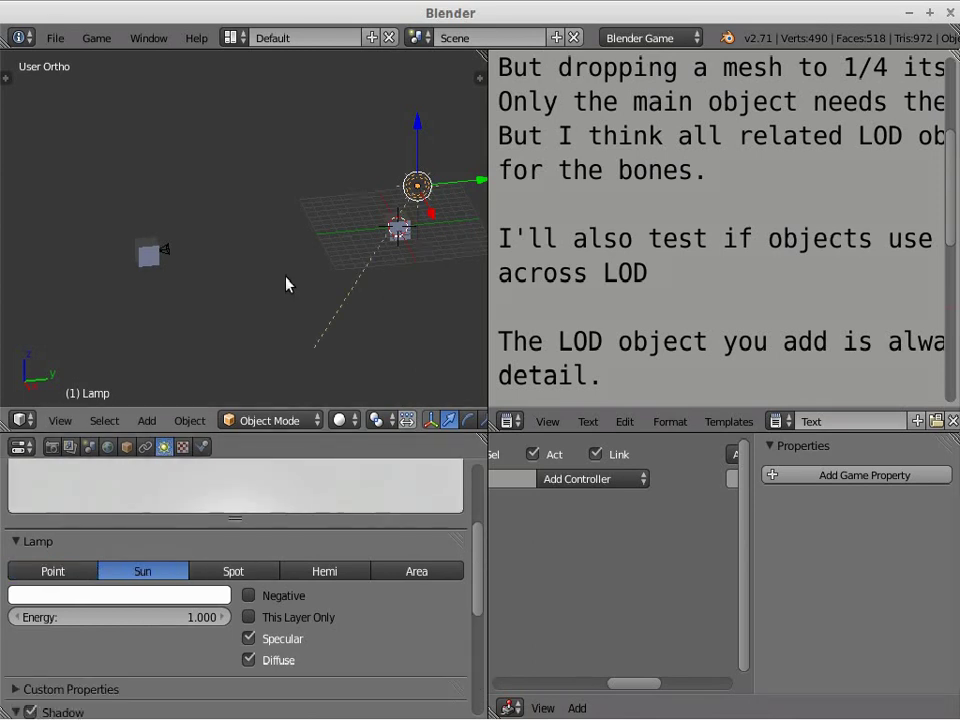
key(ctrl+Up)
Switch to the camera view, run the game to check the sun lighting, then stop it
key(KP_0)
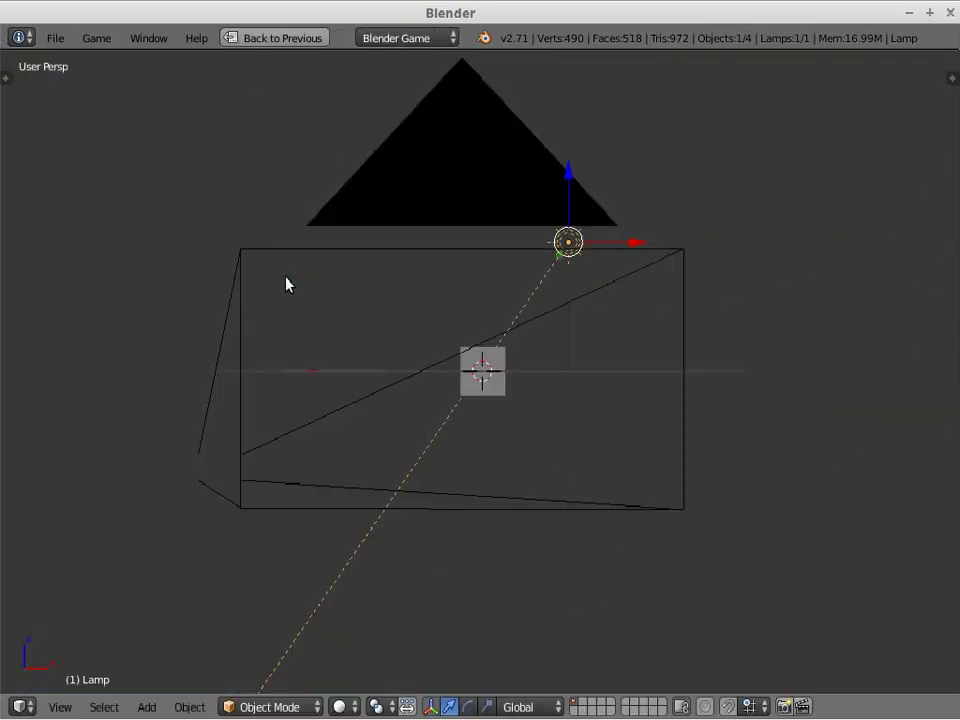
key(p)
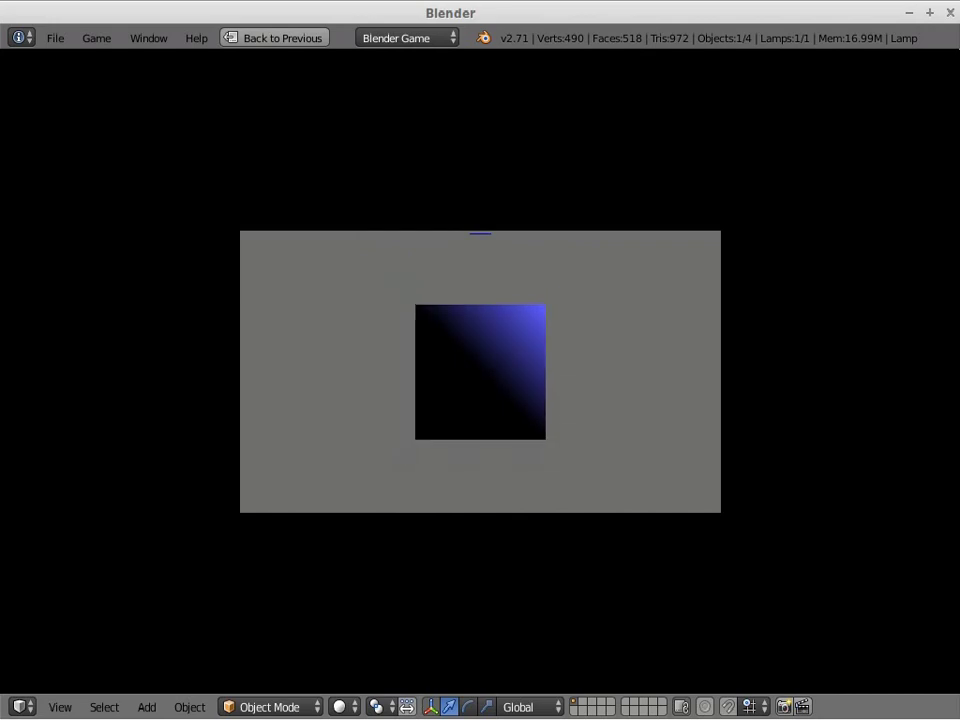
key(Escape)
Select the sphere, set its Cube LOD distance to 25 in the Object tab, and maximize the viewport
right_click(464, 362)
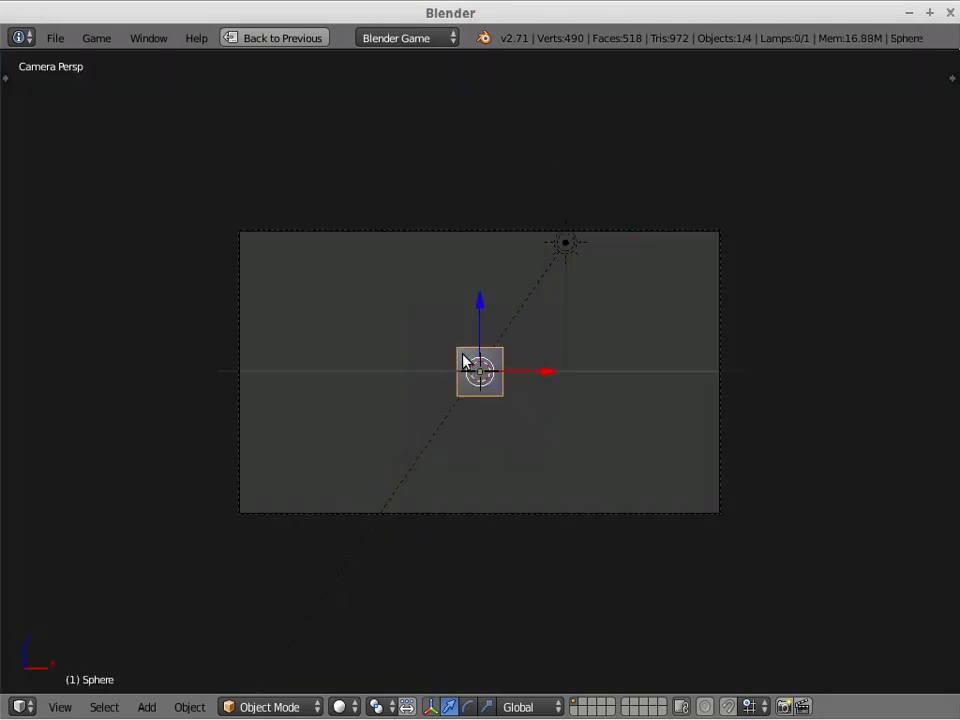
key(ctrl+Up)
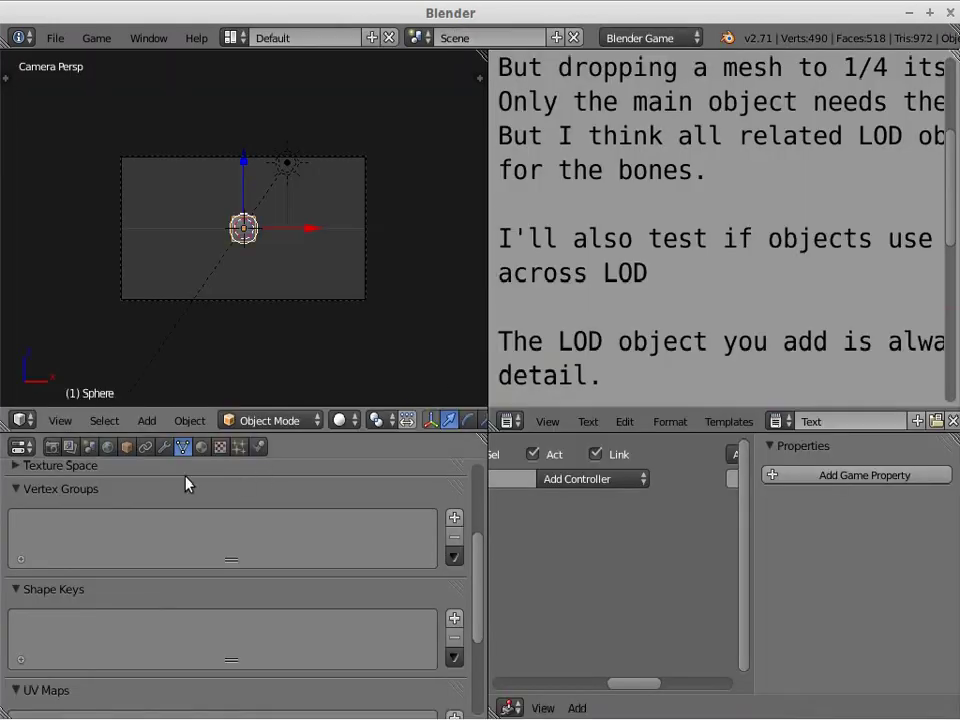
click(161, 449)
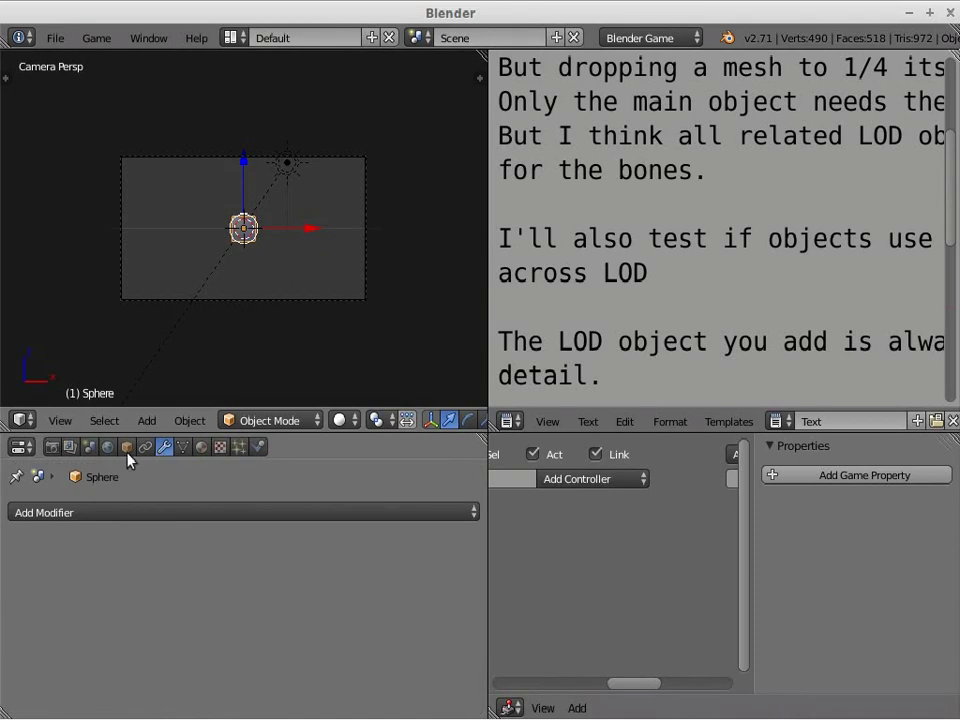
click(127, 448)
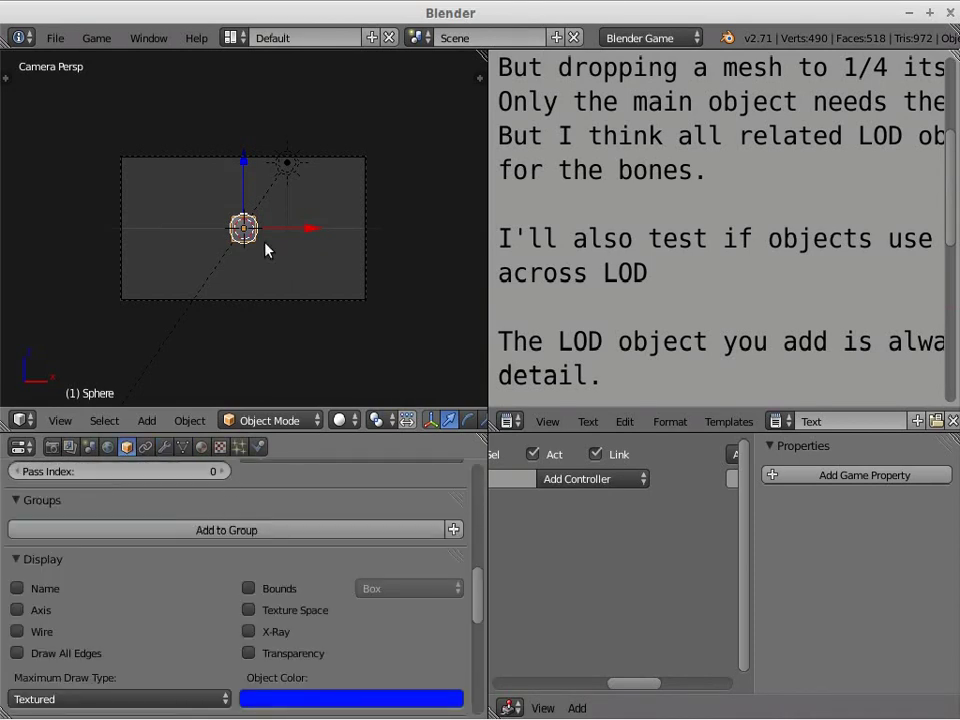
scroll(210, 499, up, 1)
scroll(242, 497, up, 3)
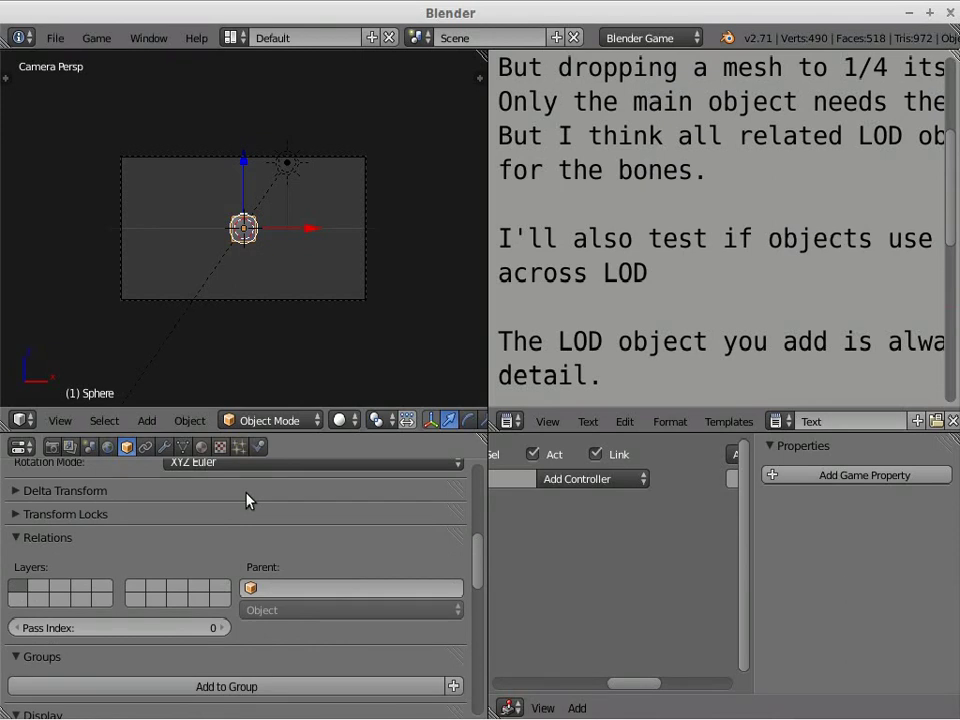
scroll(248, 500, up, 3)
scroll(246, 512, up, 3)
scroll(250, 518, up, 1)
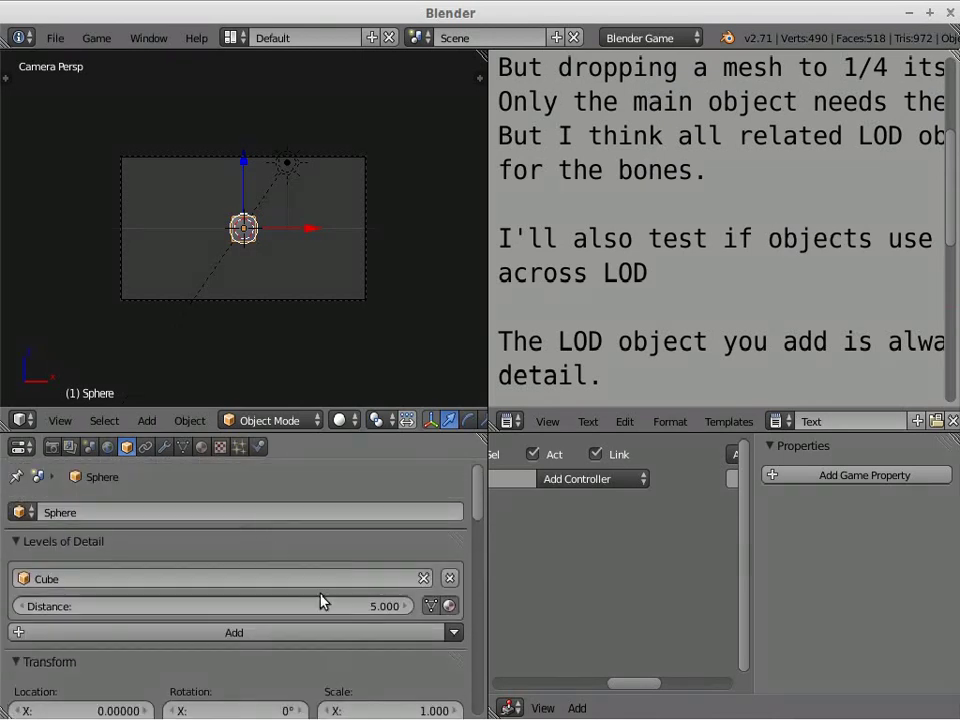
click(383, 606)
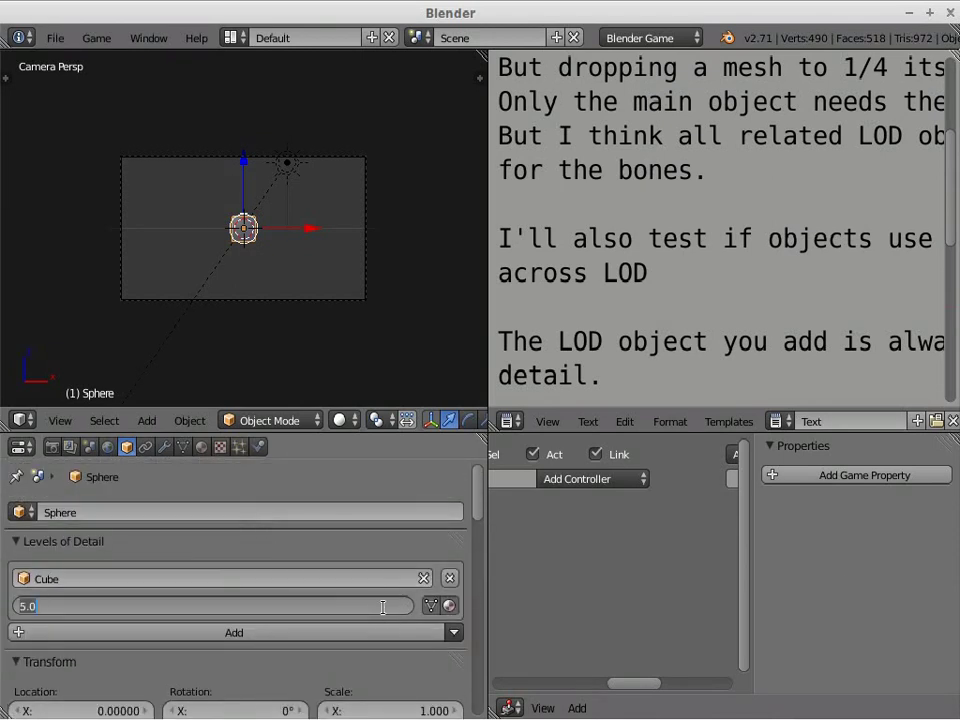
text(25)
key(Return)
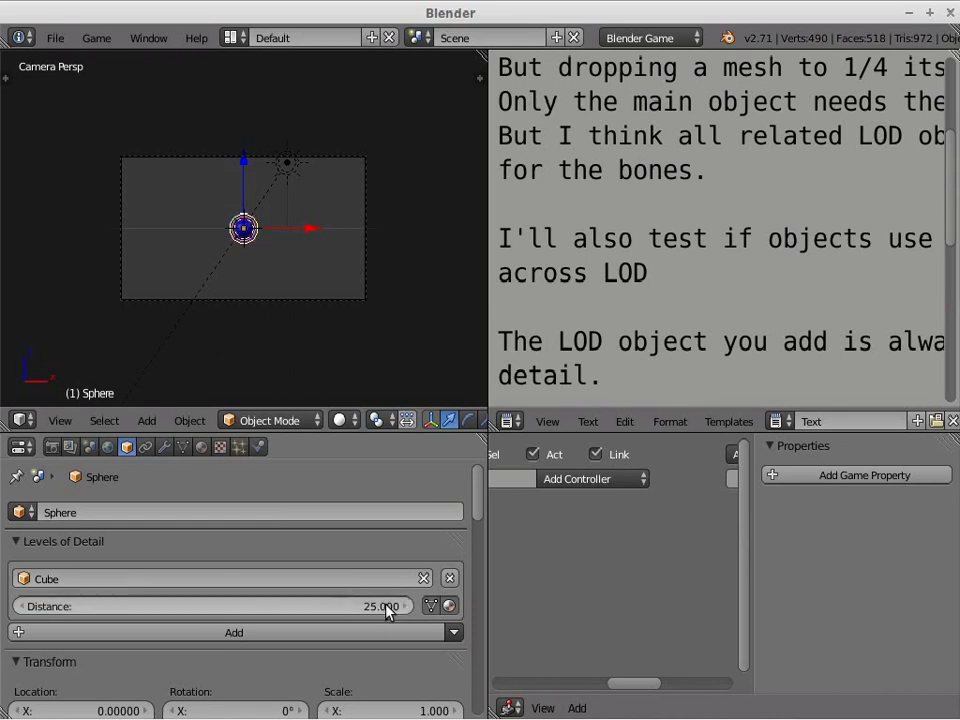
key(ctrl+Up)
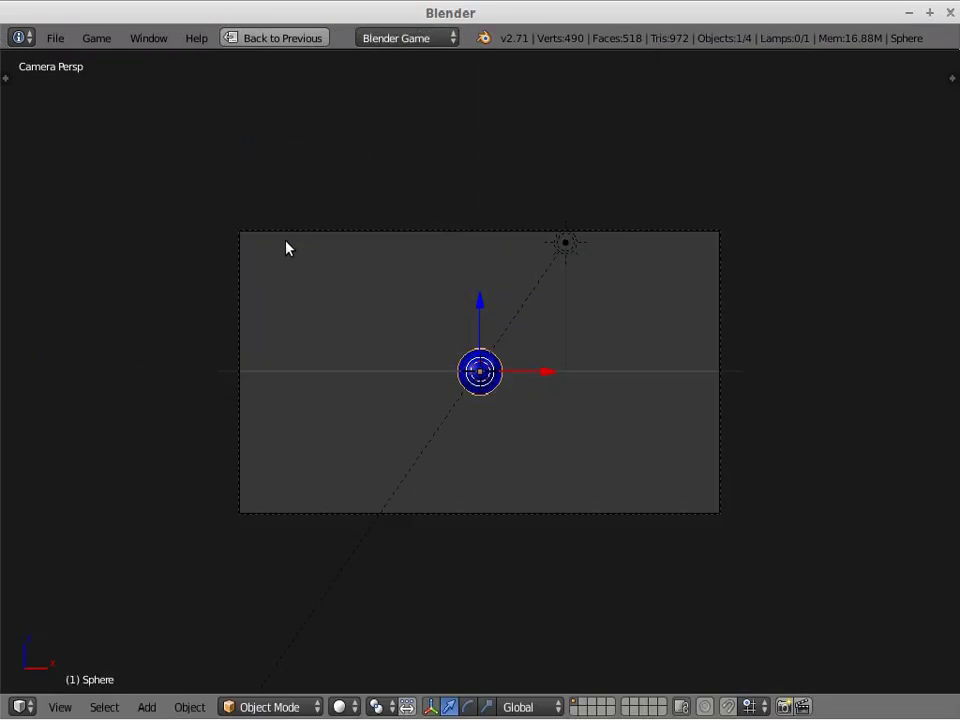
Play the game to check the sphere's switch to the cube LOD at distance 25, then restore the split-screen layout
key(p)
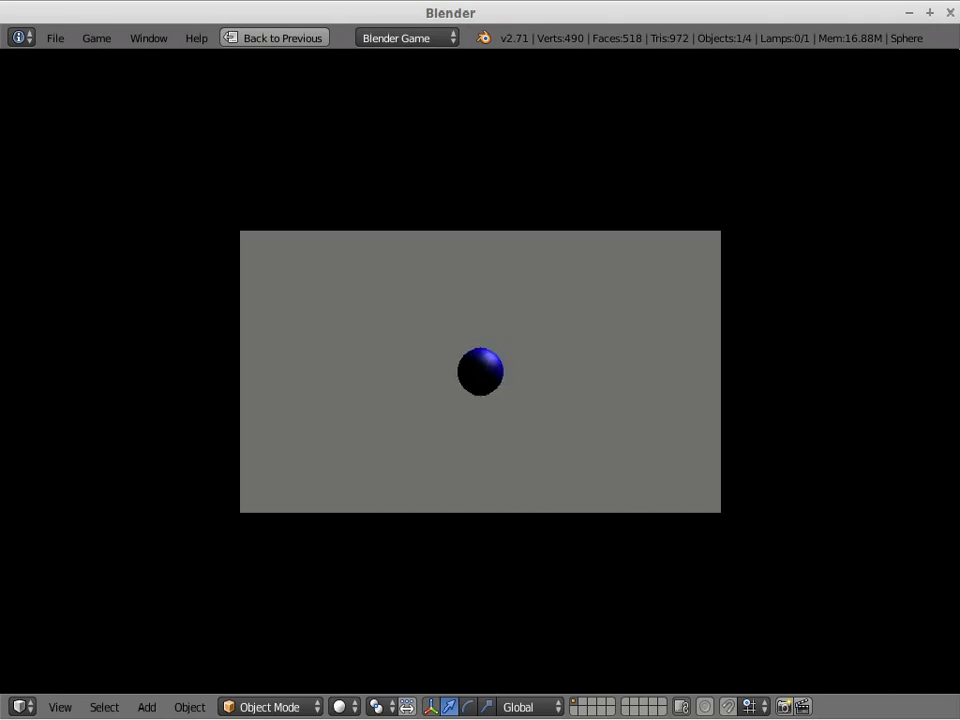
key(Escape)
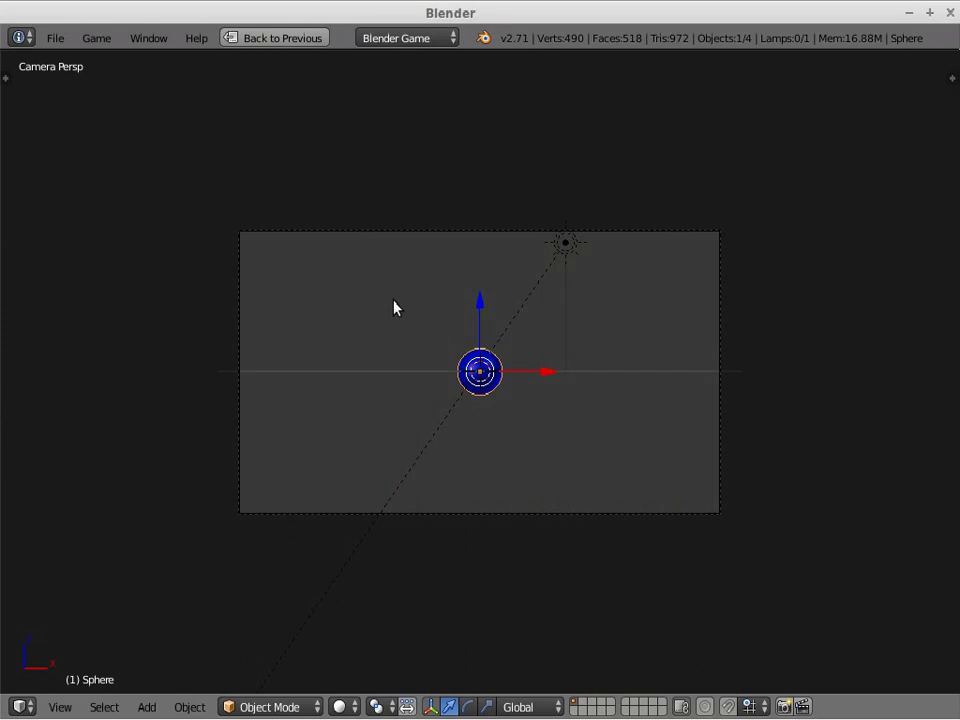
key(ctrl+Up)
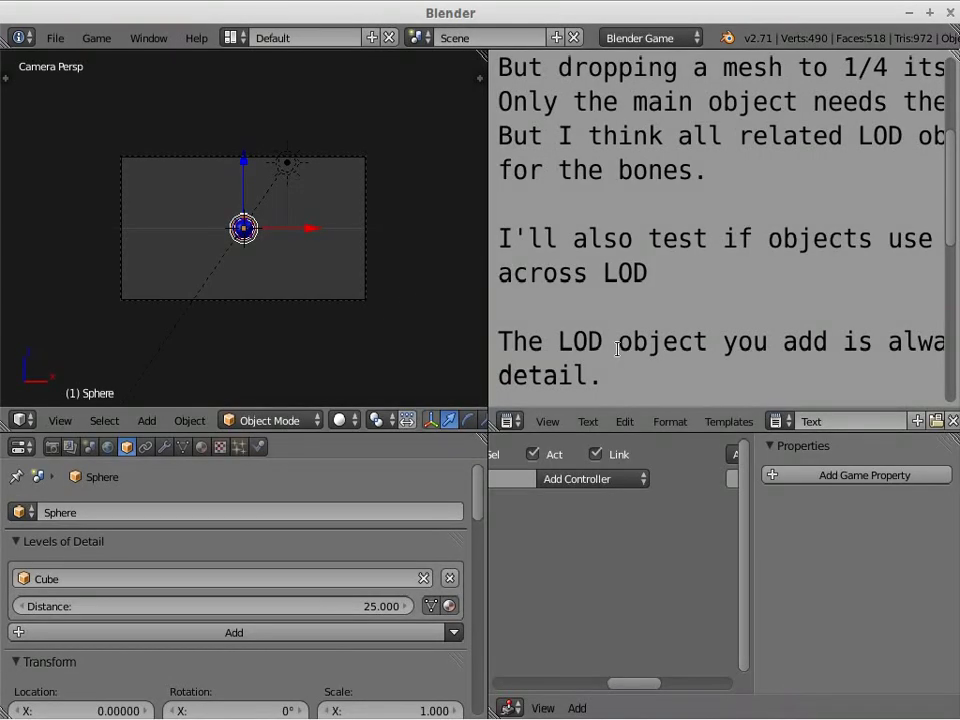
In the maximized notes editor, add a new line 'That was informative', correcting its typo
click(616, 375)
key(ctrl+Up)
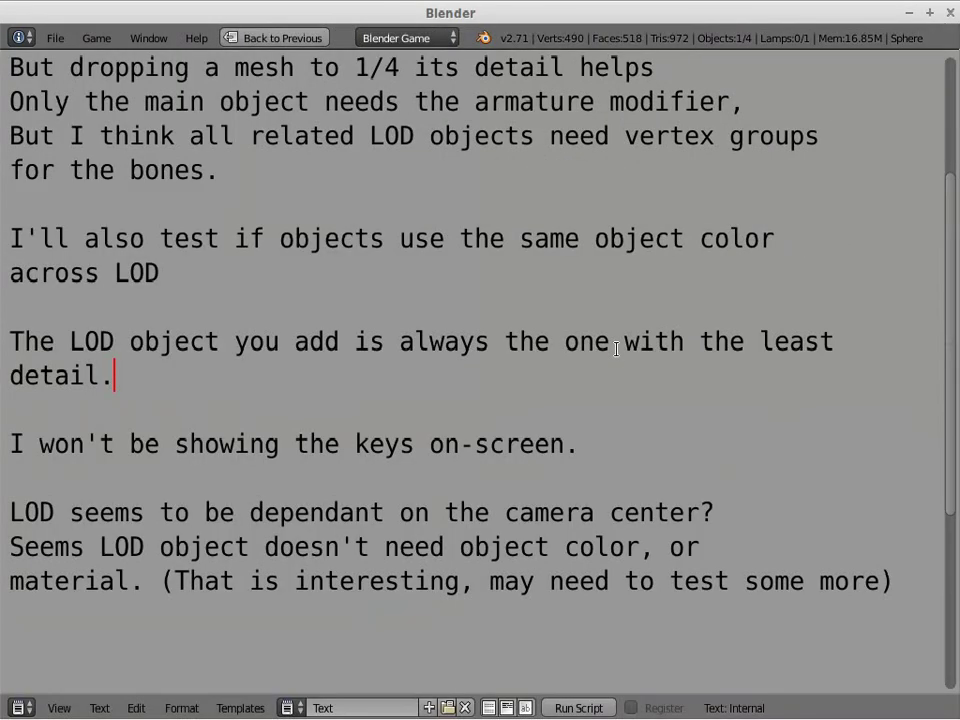
click(921, 581)
key(Return)
key(Return)
text(That was inromati)
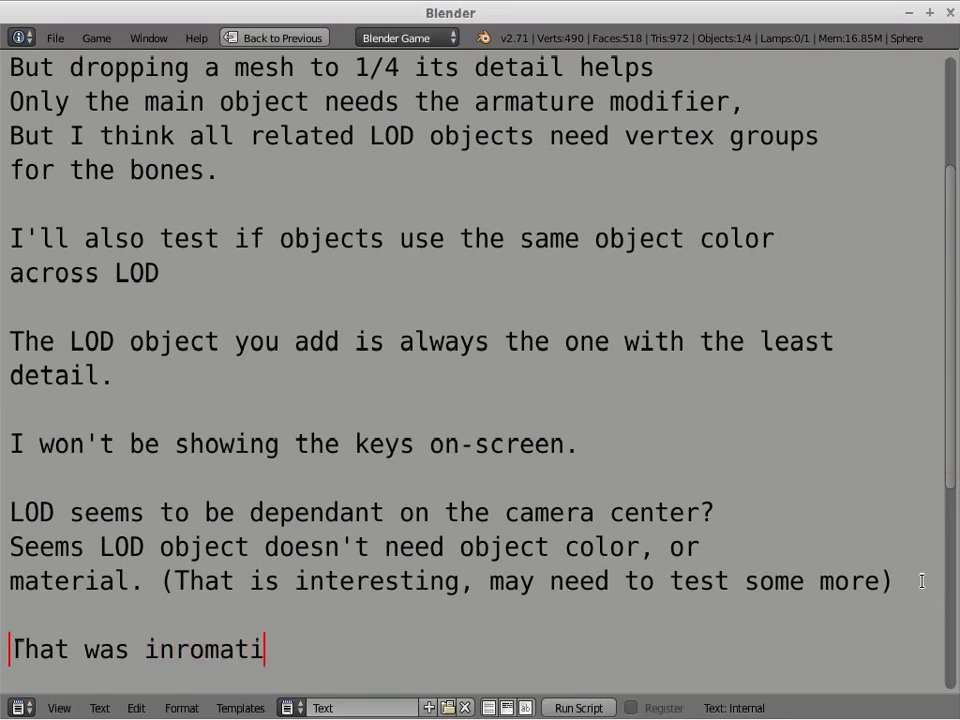
text(ve)
click(175, 648)
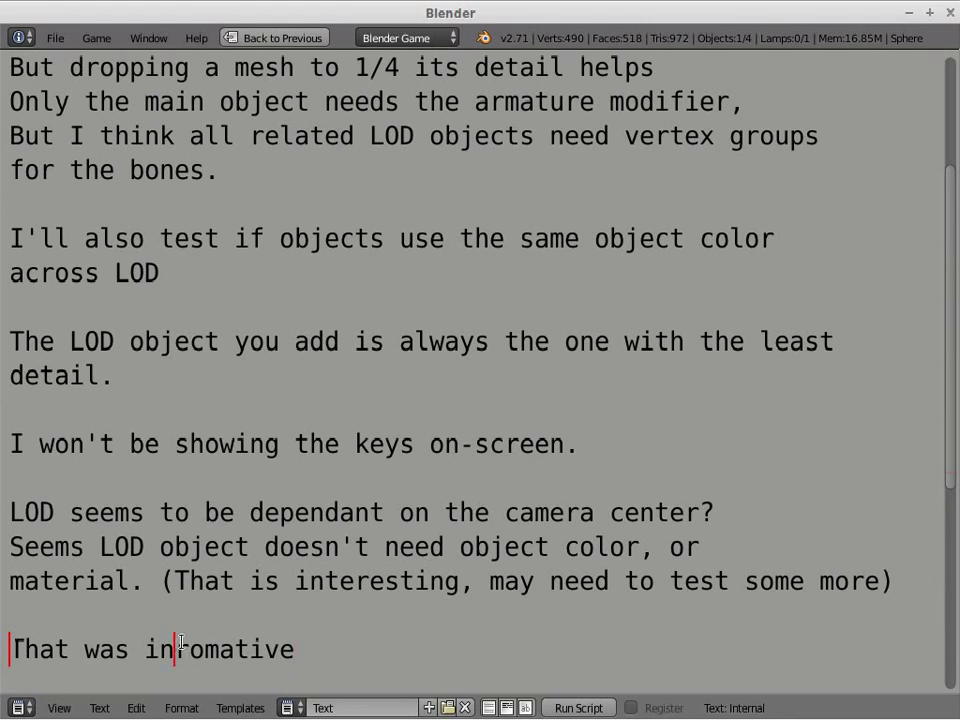
text(fo)
click(237, 650)
key(BackSpace)
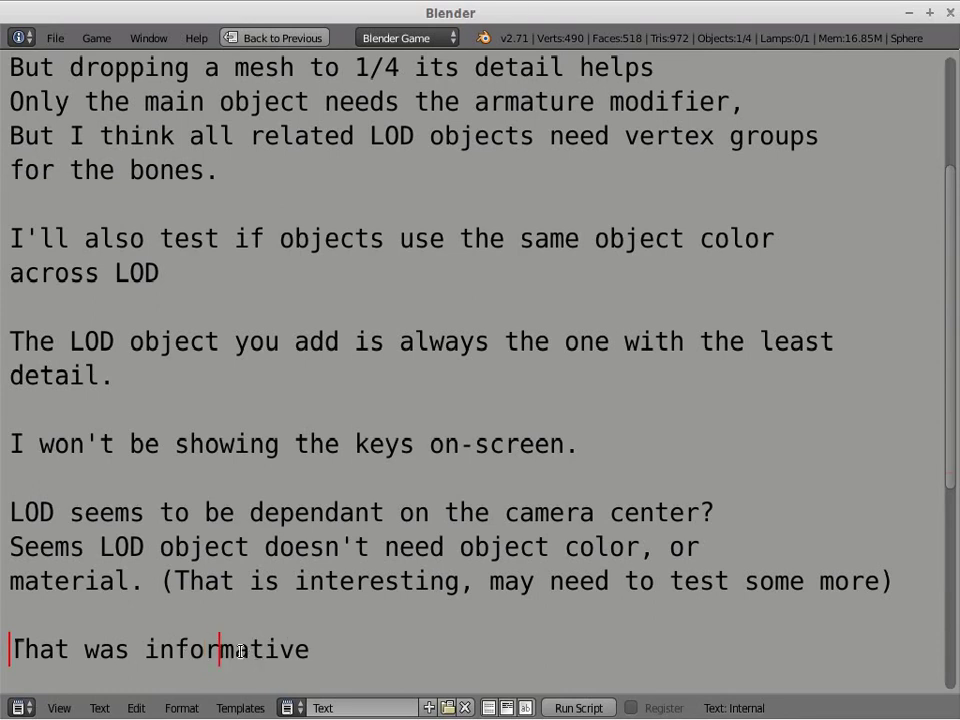
click(323, 655)
Continue the line with ', may upload another video about this.'
text(, may upload another)
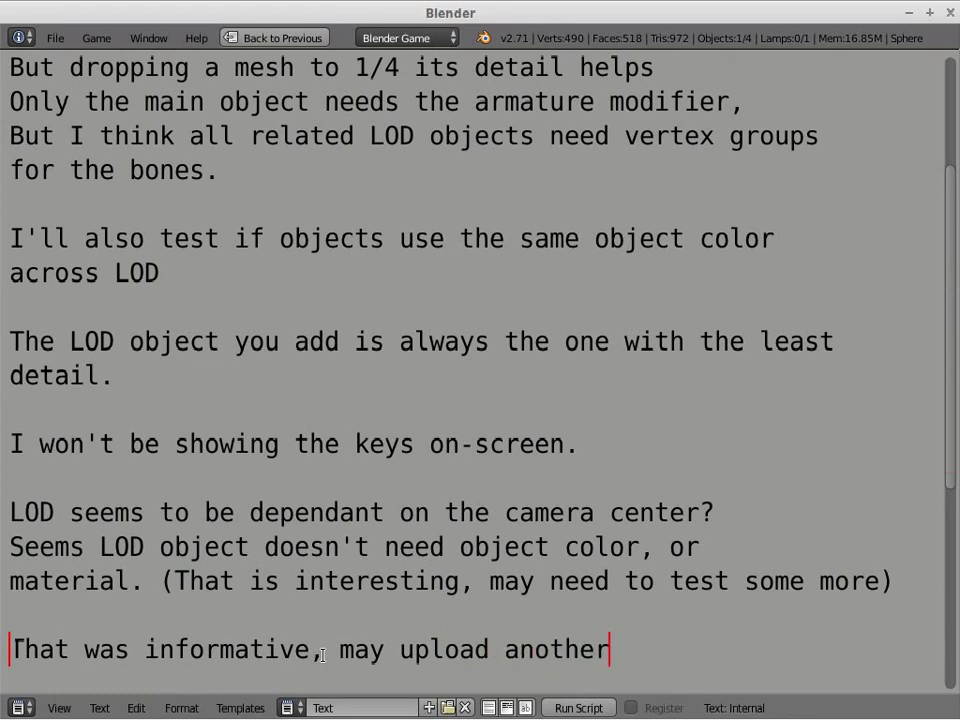
text( video)
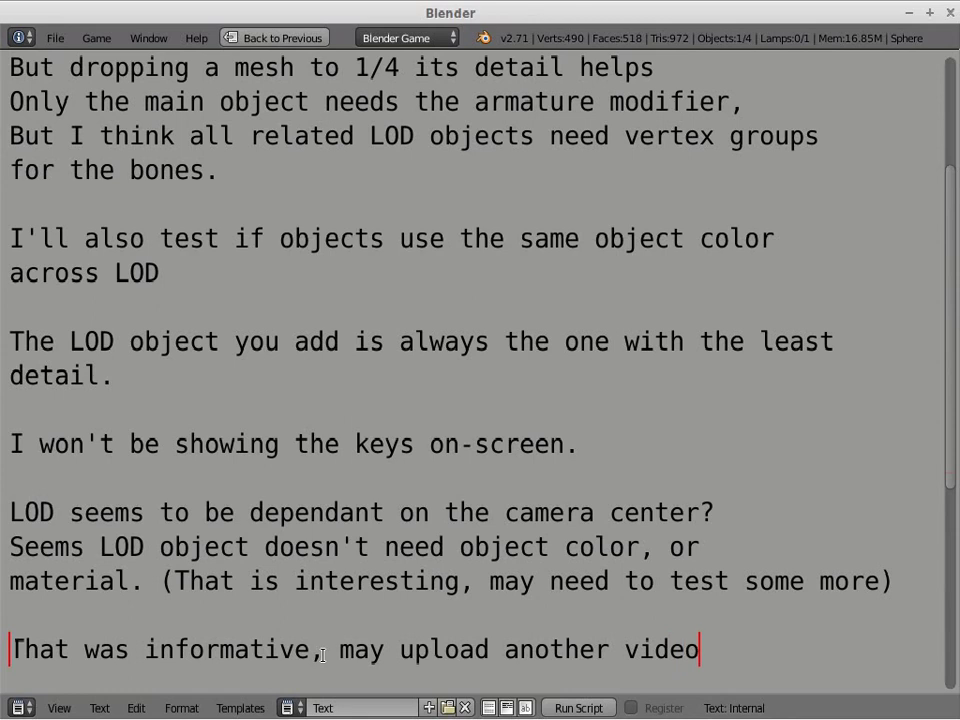
text( am)
key(BackSpace)
text(bout th)
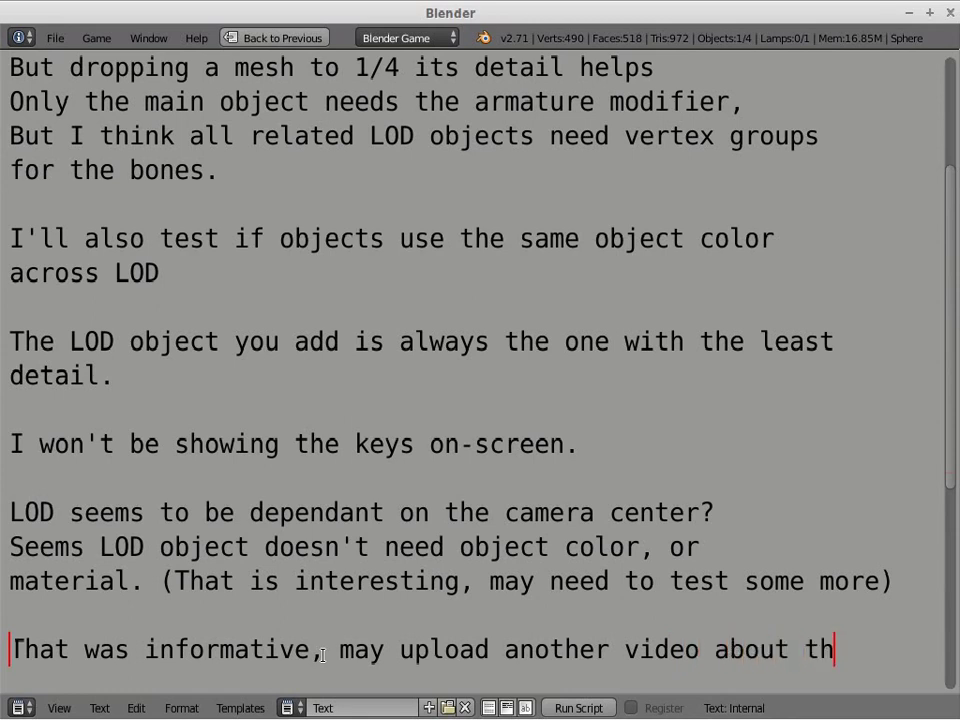
text(is.)
Add a parenthesized note 'If you see this, recording on linux was successful' below
key(Return)
key(Return)
key(Return)
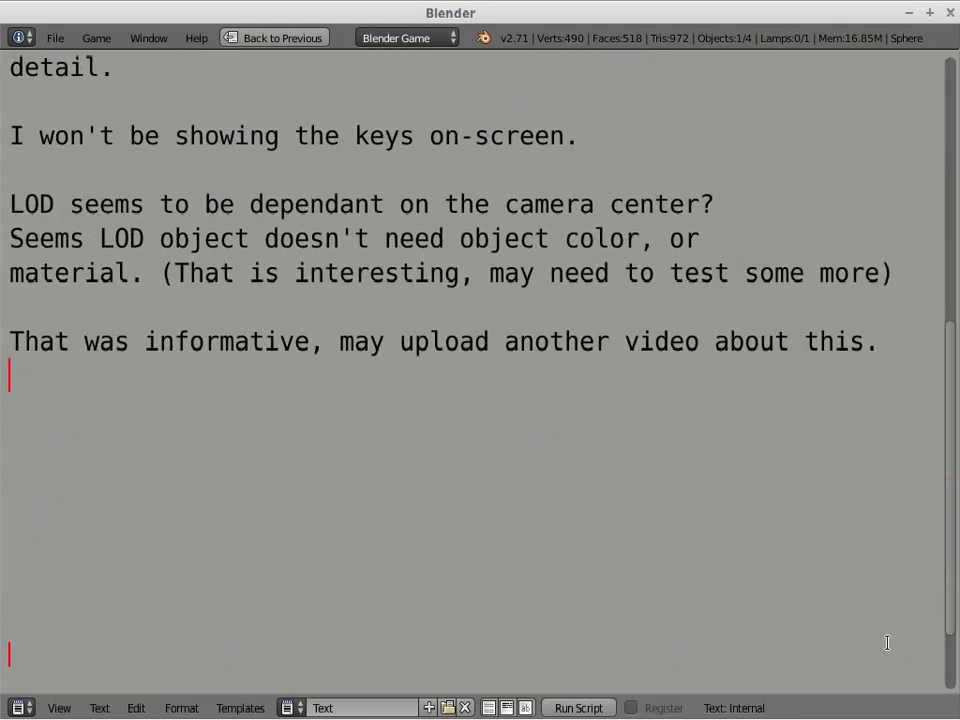
text(())
key(Left)
text(I)
text(f you see this, recor)
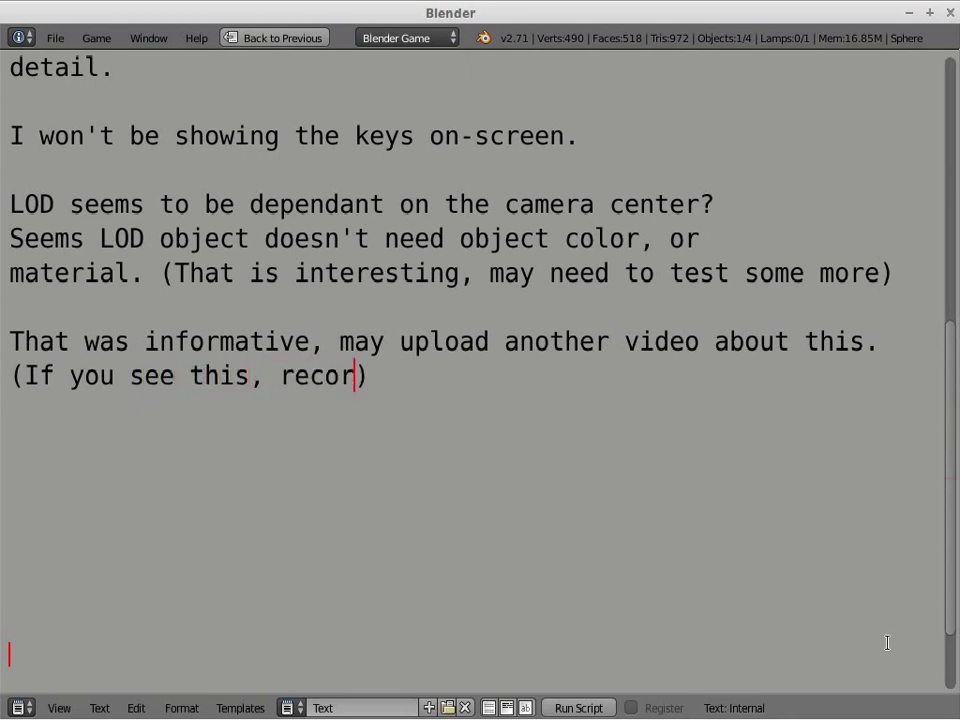
text(ding on linu)
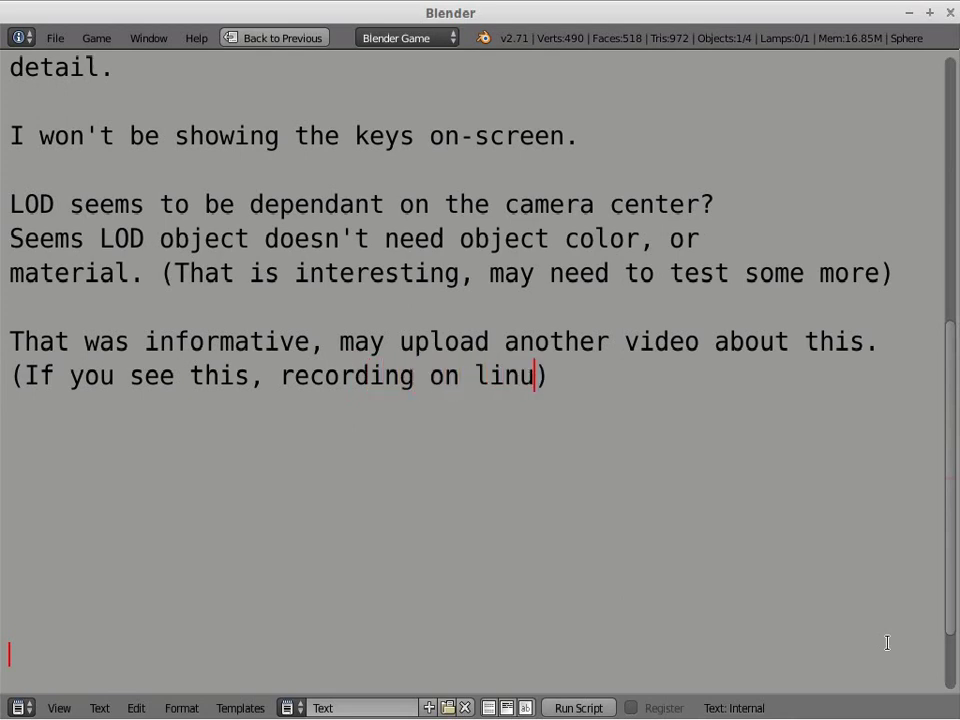
text(x was )
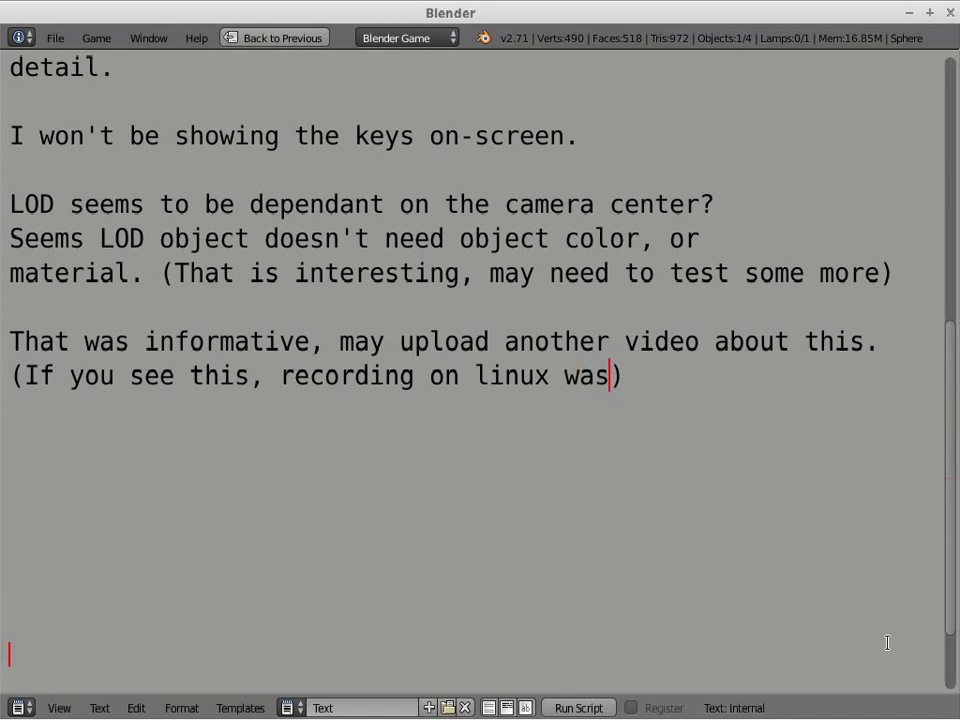
text(succ)
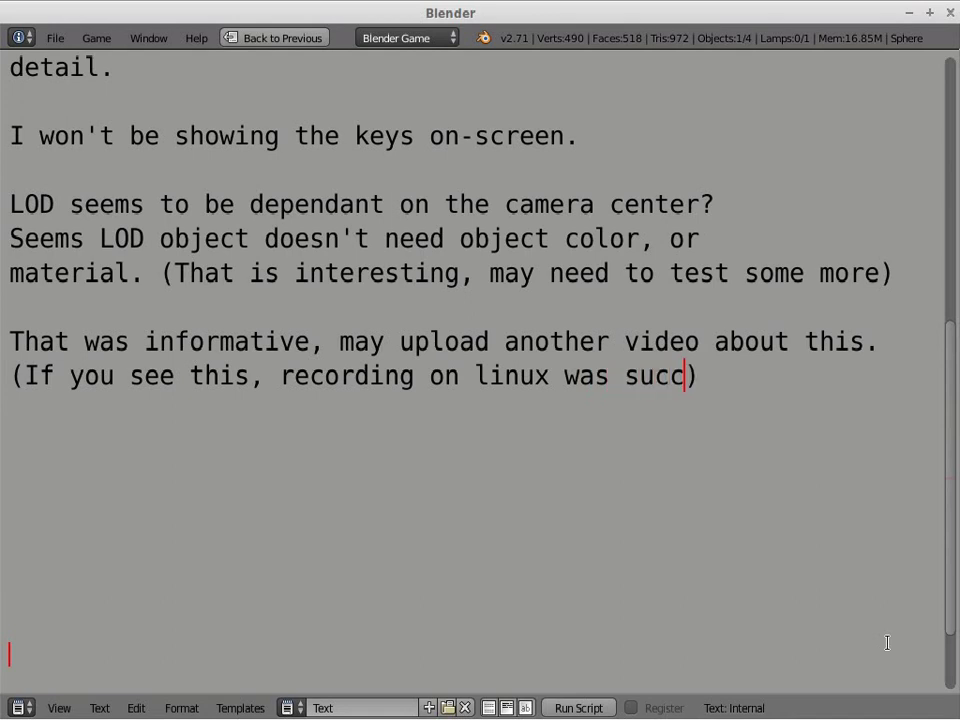
text(essful)
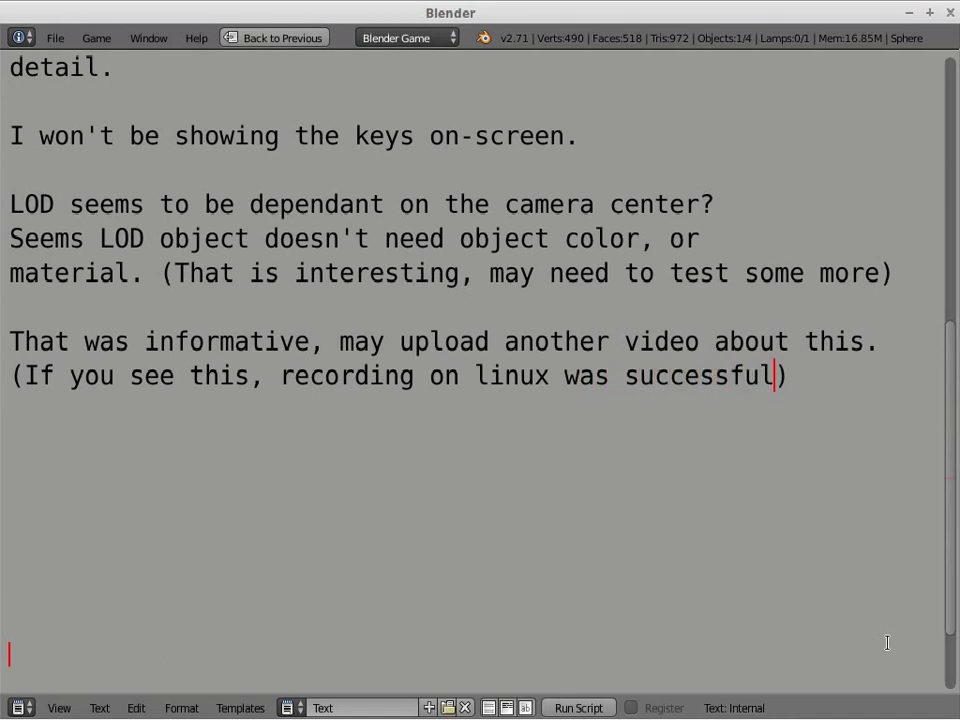